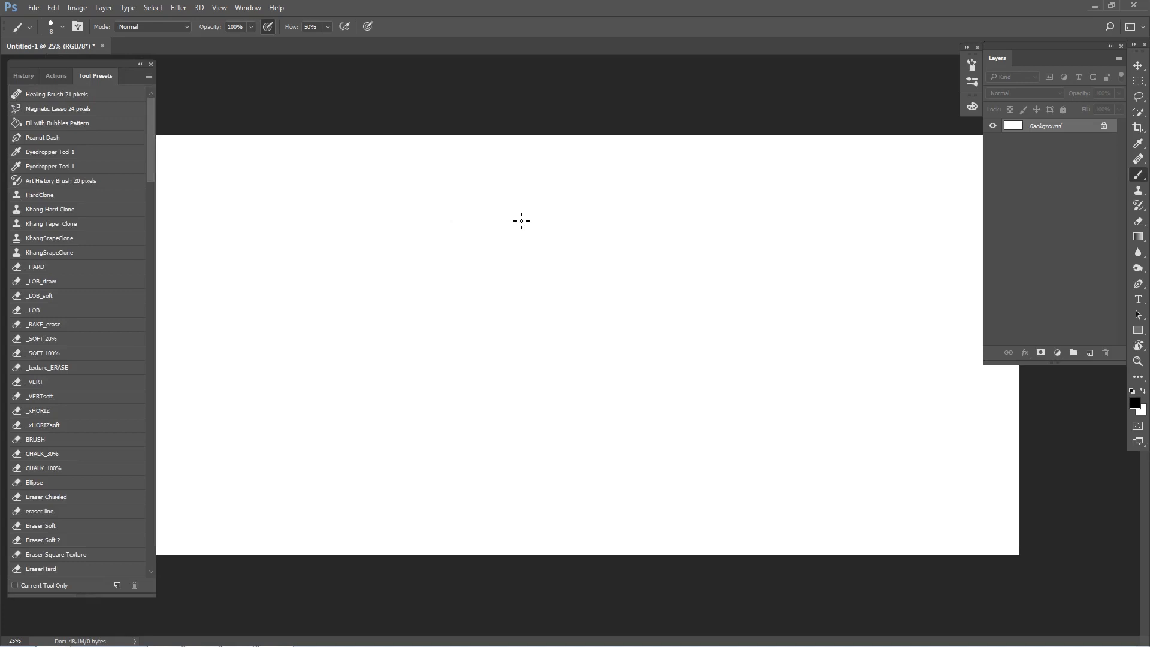
Handwrite the underlined heading "Thumbnails" near the upper-left corner of the canvas and draw a branch arrow beneath it.
key(f)
drag(494, 162, 639, 187)
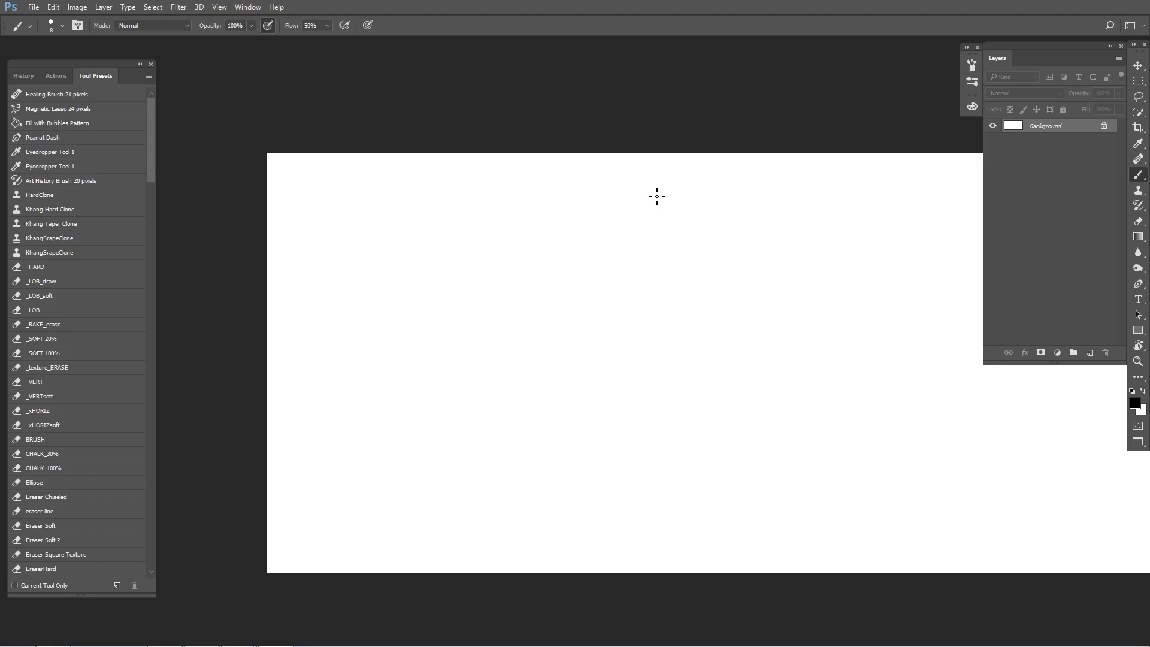
mouse_move(300, 178)
mouse_down()
mouse_move(302, 195)
mouse_move(304, 180)
mouse_move(306, 196)
mouse_move(363, 189)
mouse_up()
drag(293, 202, 370, 201)
drag(314, 205, 324, 213)
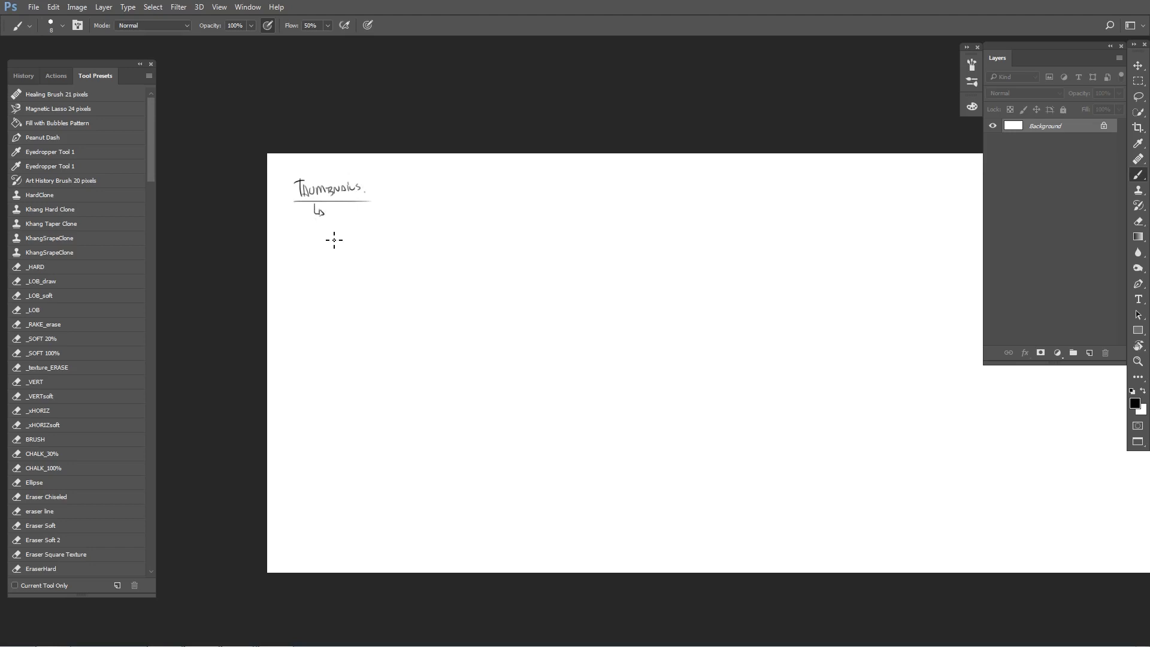
Handwrite "Formas" beside the arrow and add the indented sub-note "Bordas definidas" under it.
key(super)
click(239, 640)
drag(330, 212, 371, 218)
drag(349, 222, 358, 228)
drag(364, 228, 440, 227)
click(447, 224)
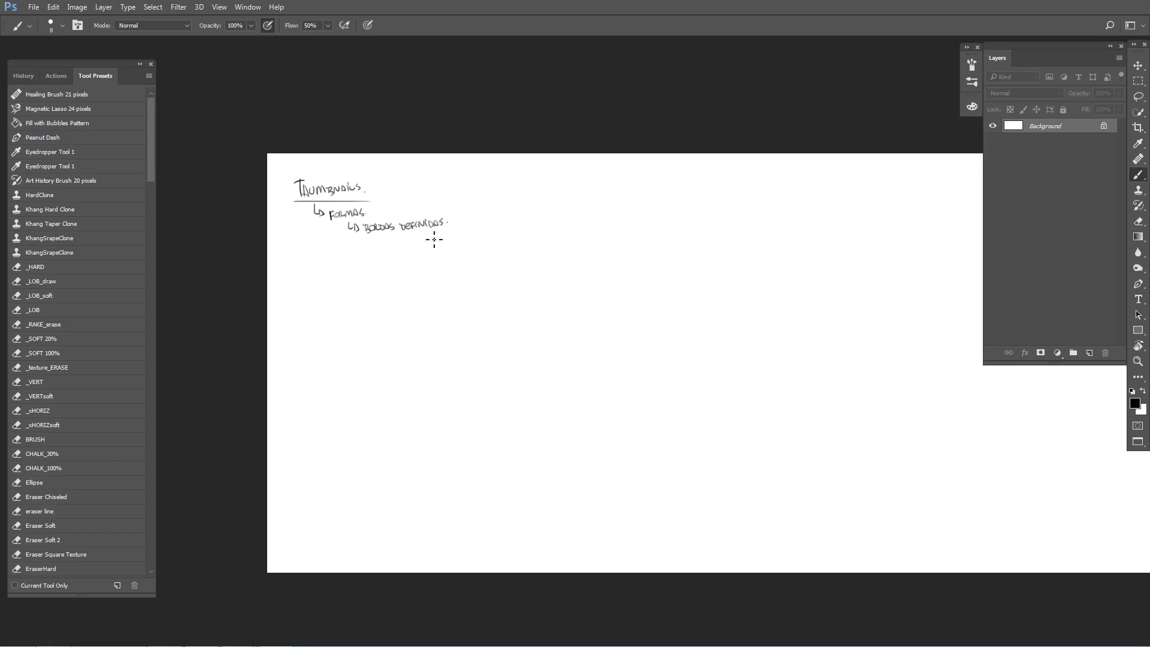
Extend the sub-note with "/ sem controle de opacidade" and undo the extra strokes after it.
mouse_move(451, 217)
mouse_down()
mouse_move(446, 230)
mouse_move(528, 222)
mouse_up()
drag(528, 214, 593, 211)
click(597, 209)
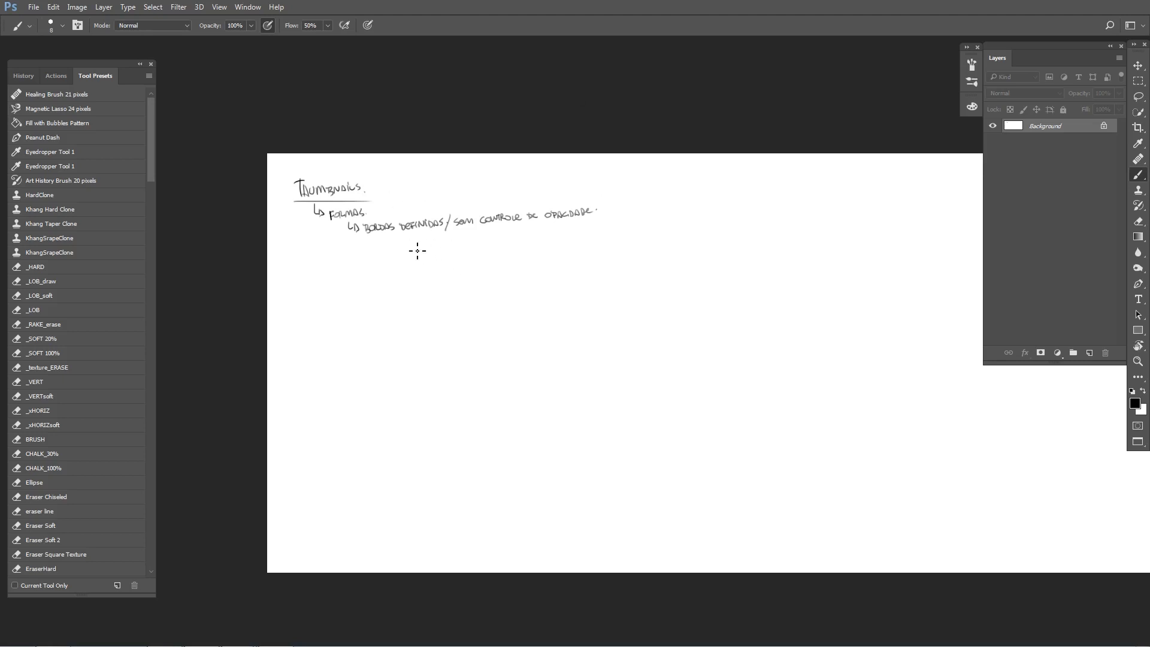
drag(350, 236, 584, 234)
key(ctrl+alt+z)
key(ctrl+alt+z)
Copy the slanted part of the sub-note to a new layer and transform it to level the line of writing.
key(m)
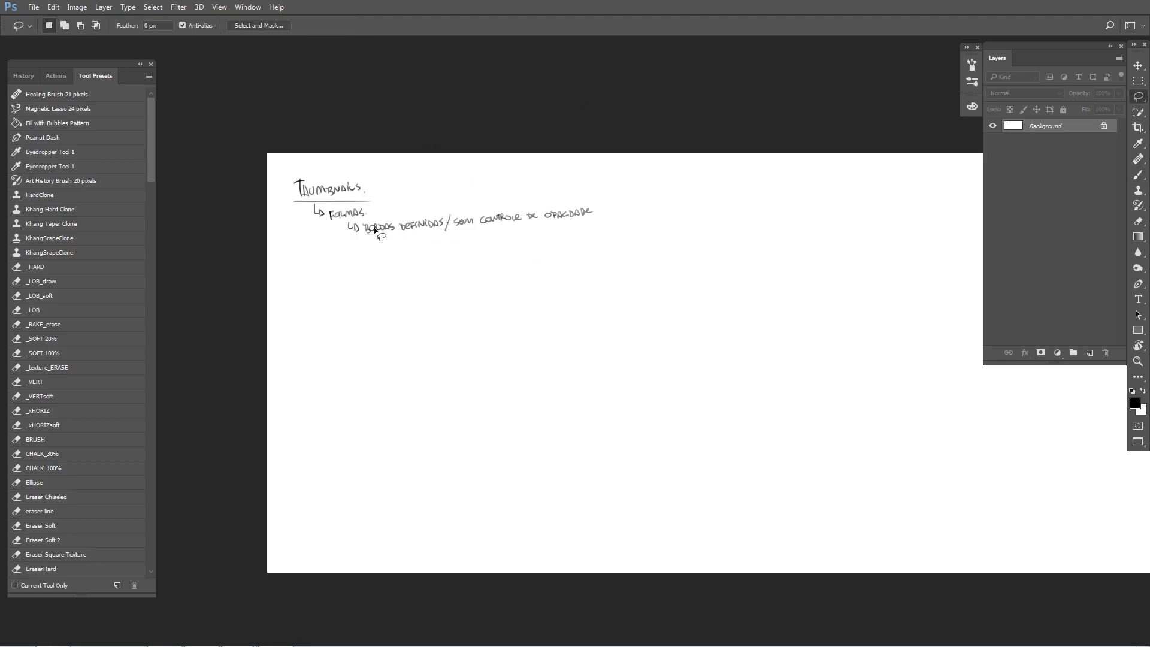
mouse_move(362, 220)
mouse_down()
mouse_move(486, 267)
mouse_move(595, 240)
mouse_up()
drag(457, 210, 621, 235)
drag(474, 200, 625, 225)
drag(419, 196, 502, 236)
key(ctrl+j)
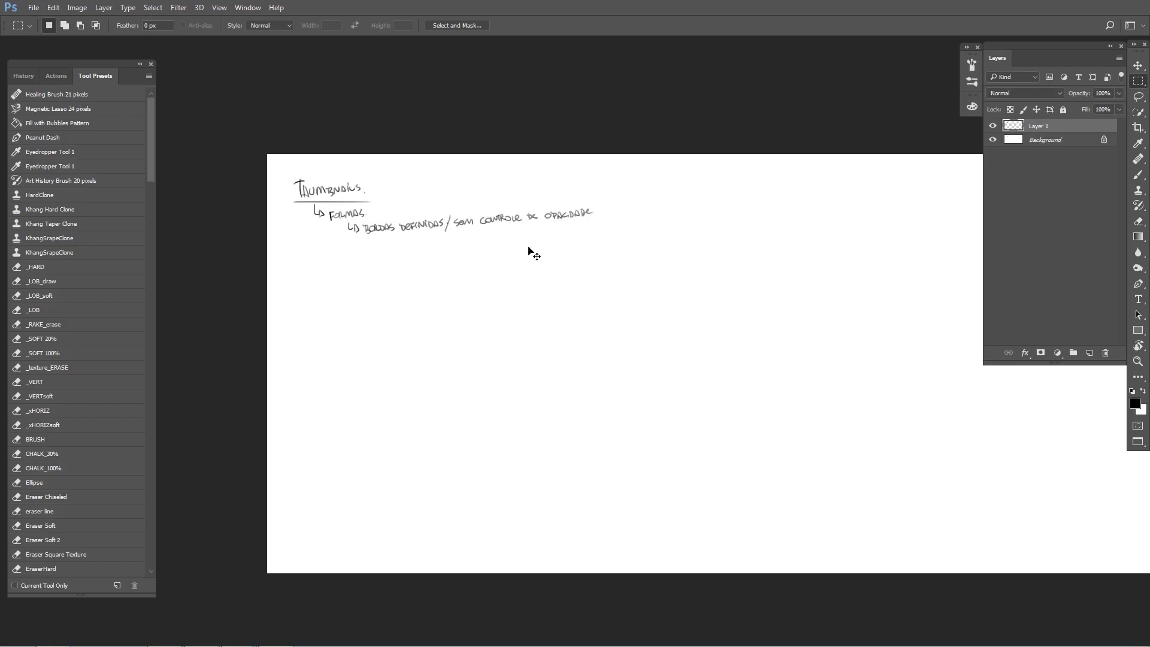
key(ctrl+t)
drag(623, 218, 584, 237)
key(Return)
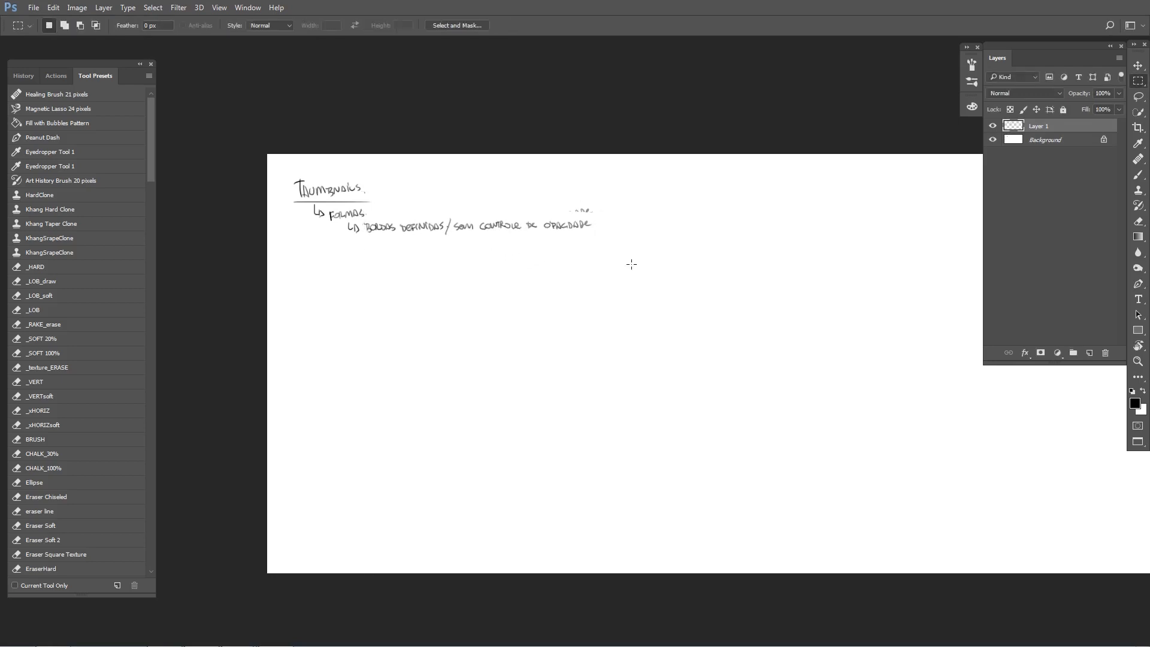
Paint over the leftover marks above "opacidade" with white, using a larger brush.
key(b)
drag(558, 198, 599, 214)
alt+click(557, 199)
key(bracketright)
key(bracketright)
key(bracketright)
key(bracketright)
key(bracketright)
key(bracketright)
key(bracketright)
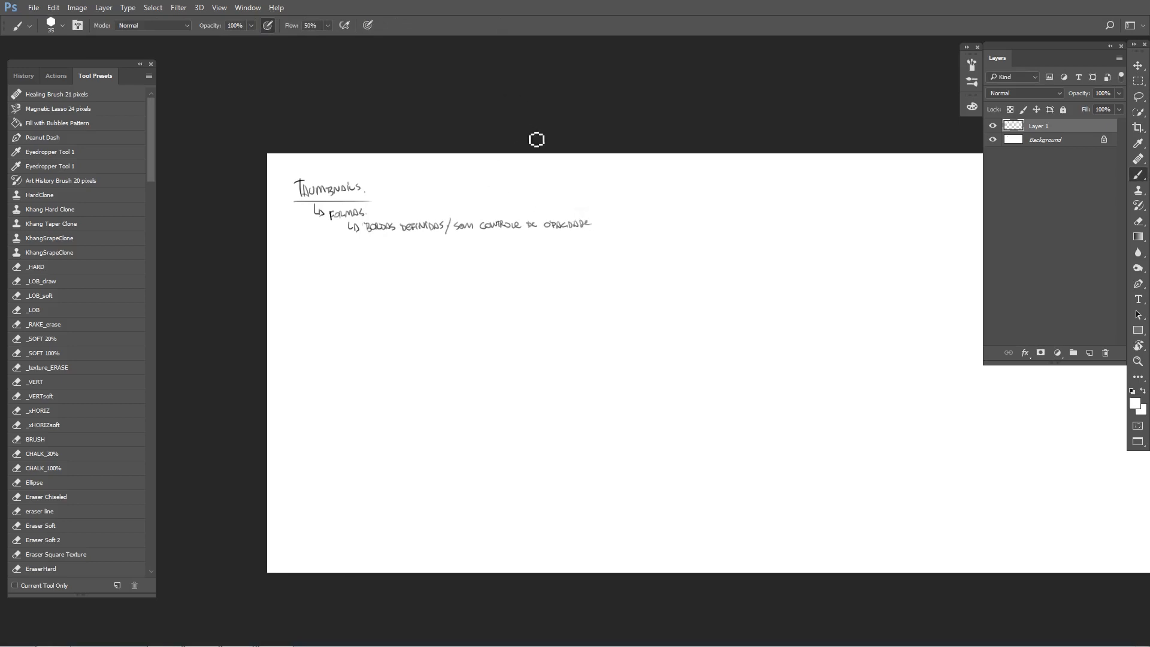
With a small dark brush, add "/ 2 a 5 valores" to the sub-note and draw a second branch arrow below.
key(x)
key(bracketleft)
key(bracketleft)
key(bracketleft)
drag(314, 243, 325, 260)
mouse_move(595, 218)
mouse_down()
mouse_move(593, 229)
mouse_move(646, 221)
mouse_up()
key(ctrl+z)
drag(645, 226, 680, 224)
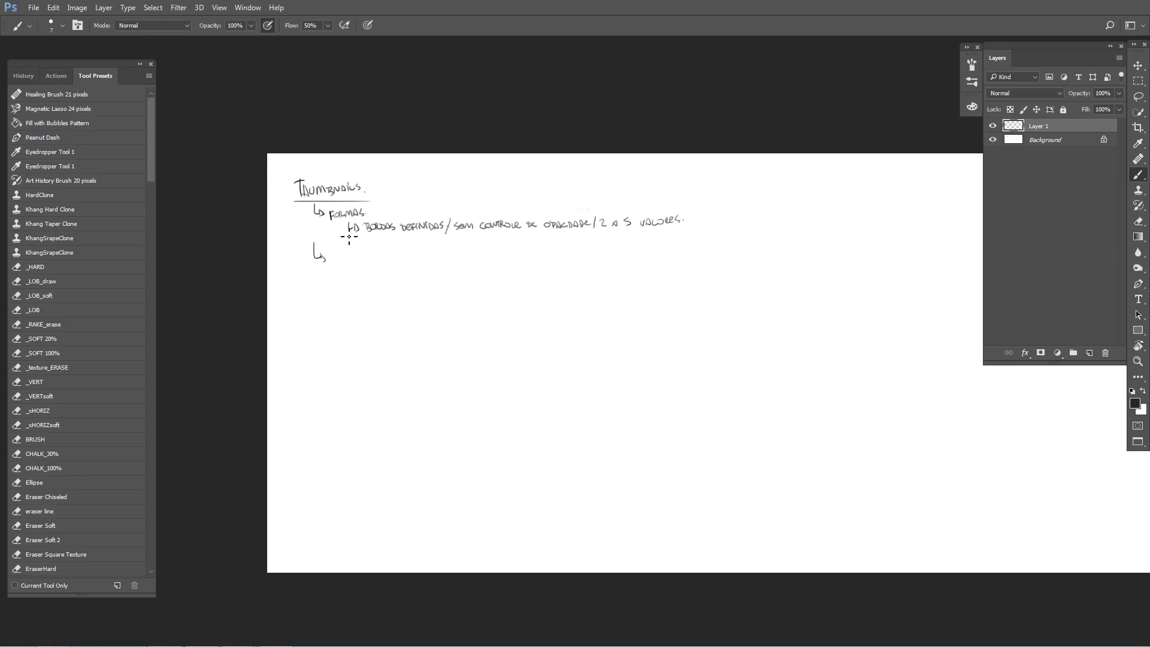
Handwrite the second item "Formas" with the indented sub-note "Controle de opacidade".
drag(330, 254, 335, 253)
drag(330, 258, 339, 256)
drag(343, 255, 347, 258)
drag(349, 259, 357, 259)
drag(358, 259, 366, 259)
mouse_move(366, 259)
mouse_down()
mouse_move(354, 272)
mouse_move(419, 268)
mouse_up()
drag(422, 261, 440, 264)
drag(441, 262, 485, 266)
click(491, 266)
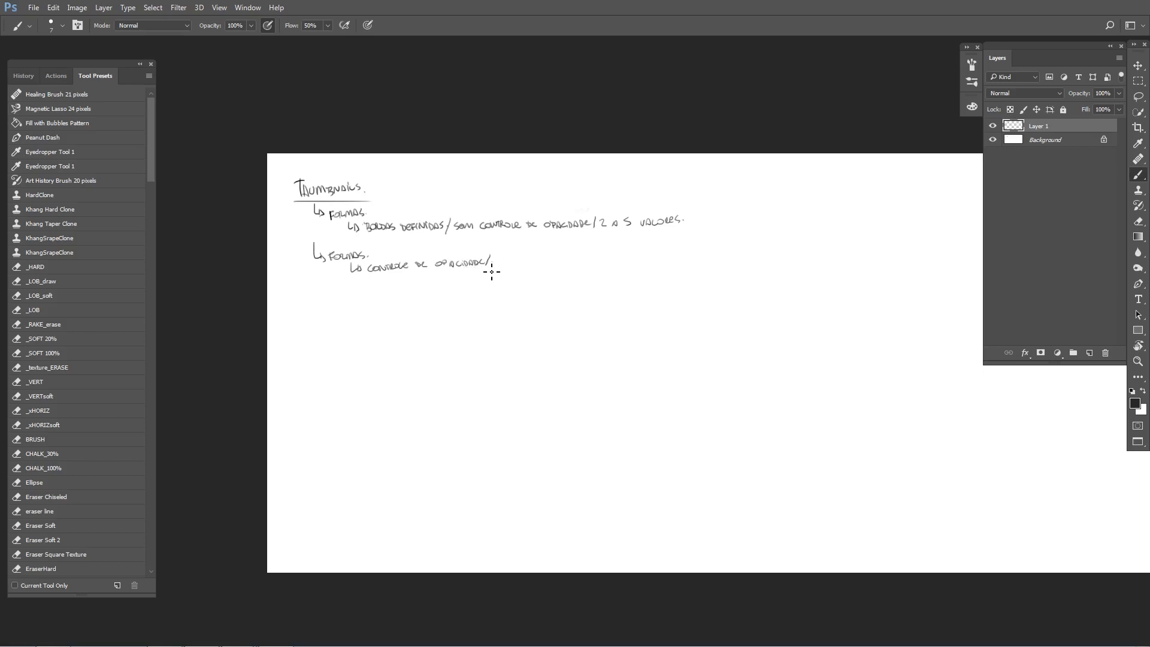
Continue the second sub-note with "/ gradientes de valor / variação de bordas".
drag(491, 258, 487, 270)
drag(490, 255, 486, 270)
drag(498, 258, 549, 258)
key(ctrl+z)
drag(549, 257, 593, 263)
drag(601, 252, 665, 254)
drag(669, 250, 688, 250)
key(ctrl+alt+z)
key(ctrl+alt+z)
key(ctrl+alt+z)
drag(690, 250, 693, 255)
click(696, 254)
Bracket the first two items as "PB" and number the list entries I, II and III, with an arrow for the third.
drag(317, 290, 327, 309)
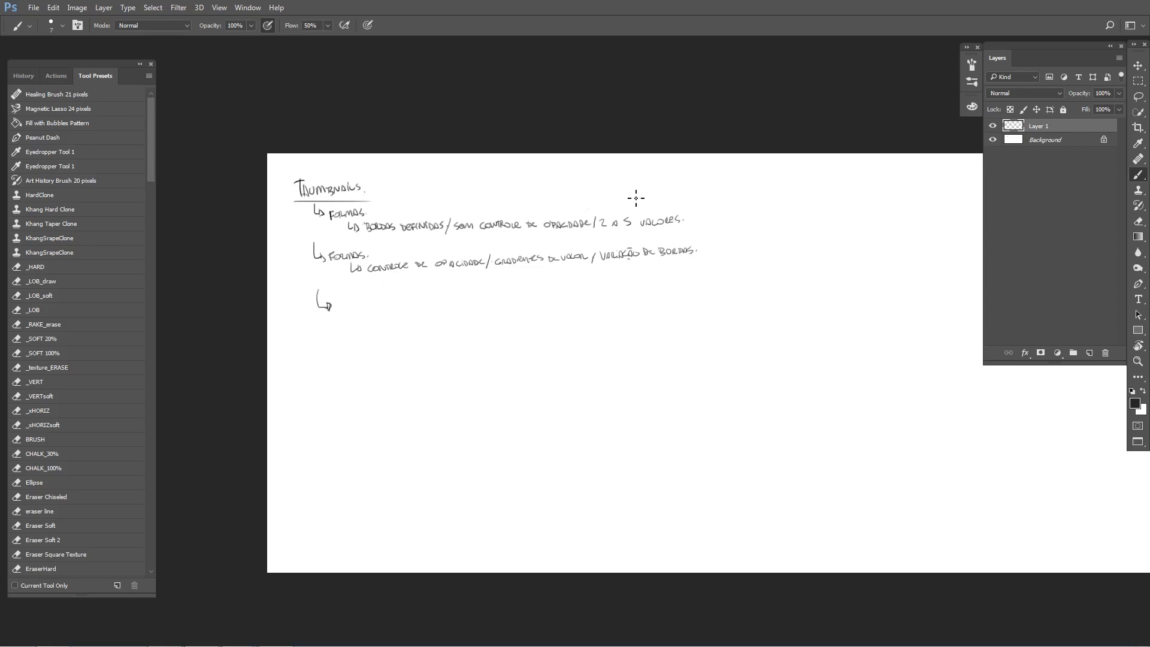
mouse_move(708, 206)
mouse_down()
mouse_move(721, 232)
mouse_move(714, 259)
mouse_move(726, 227)
mouse_move(736, 231)
mouse_up()
click(731, 231)
drag(290, 251, 290, 260)
drag(294, 251, 297, 261)
drag(289, 221, 295, 211)
drag(290, 301, 300, 310)
Write "Formas/cor" as item III, with ditto marks and "e cor" on the line below.
drag(335, 298, 374, 299)
drag(379, 293, 405, 301)
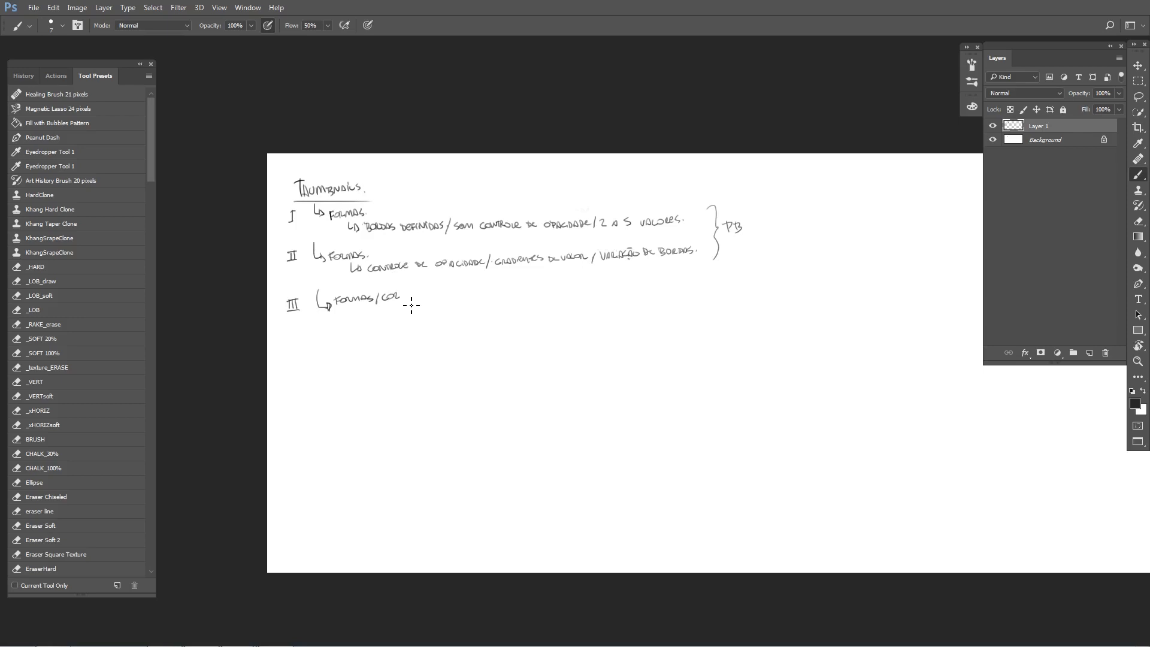
drag(365, 325, 365, 329)
key(ctrl+z)
drag(409, 316, 411, 324)
drag(492, 311, 494, 314)
drag(576, 307, 665, 307)
Add list item IV with a branch arrow and the word "Linha".
drag(318, 336, 327, 358)
mouse_move(285, 347)
mouse_down()
mouse_move(286, 357)
mouse_move(298, 346)
mouse_move(299, 359)
mouse_move(353, 355)
mouse_up()
key(ctrl+alt+z)
key(ctrl+alt+z)
drag(358, 348, 365, 354)
Add list item V with a branch arrow and the text "Shapes (custom shapes)".
drag(287, 405, 298, 416)
drag(315, 377, 324, 402)
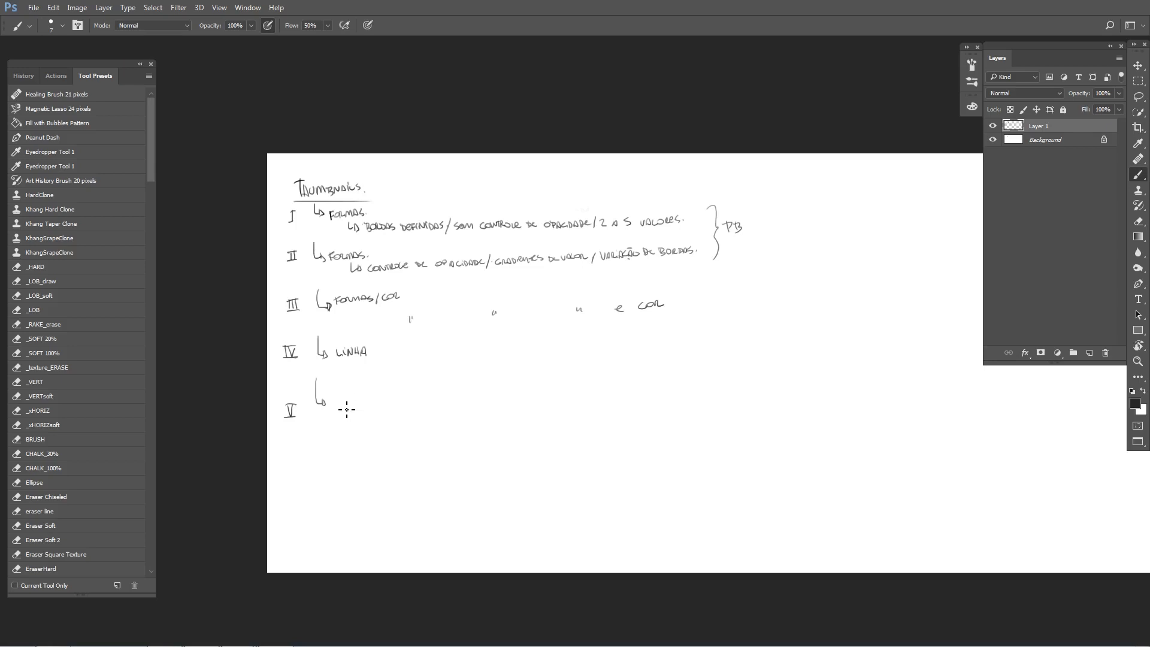
drag(339, 399, 342, 407)
drag(347, 399, 353, 406)
drag(377, 404, 460, 397)
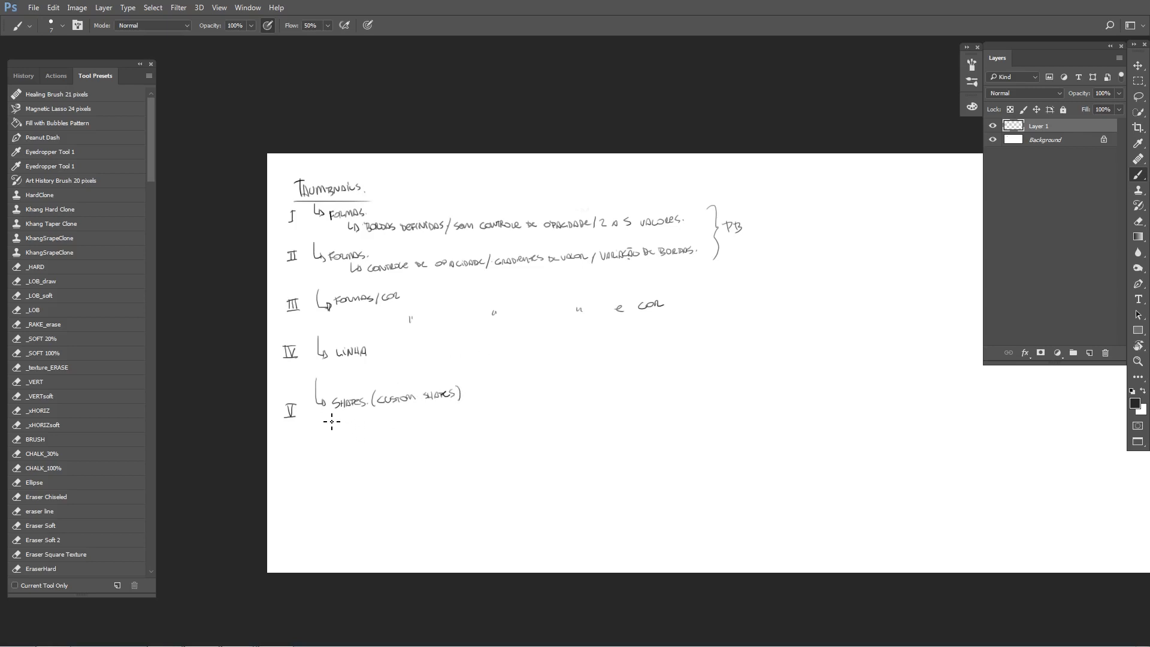
Add the sub-note "Fotos" under item V and circle the Roman numerals I to V.
drag(345, 419, 381, 430)
key(ctrl+alt+z)
key(ctrl+alt+z)
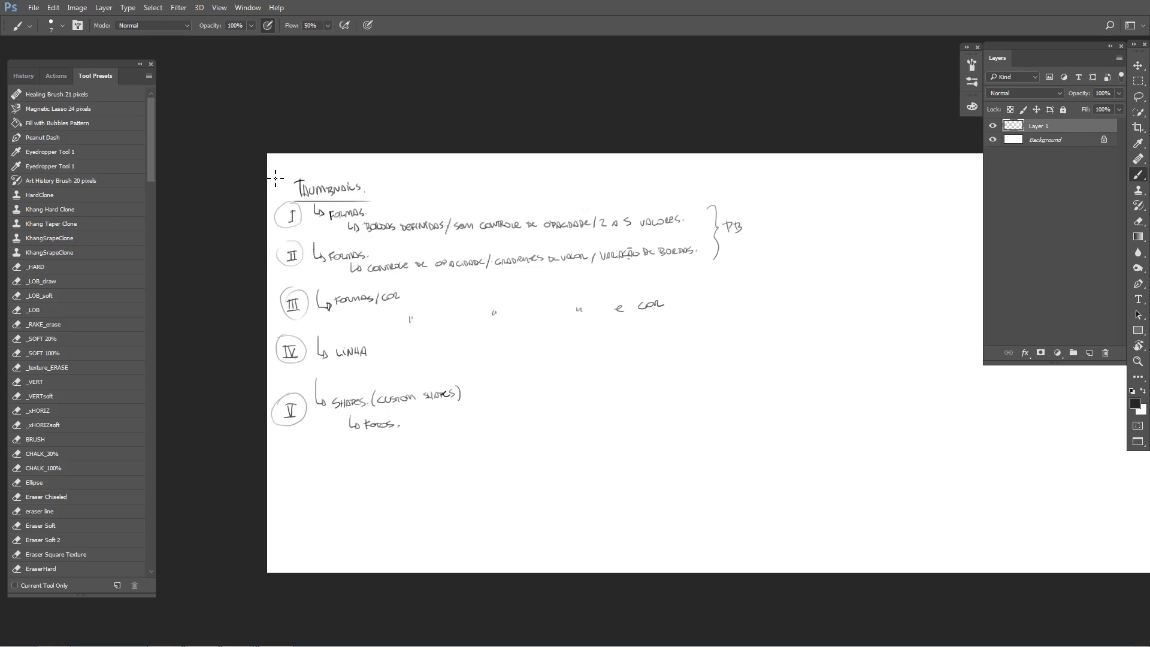
Add a new layer above the notes and fill it with white to cover them.
click(1090, 353)
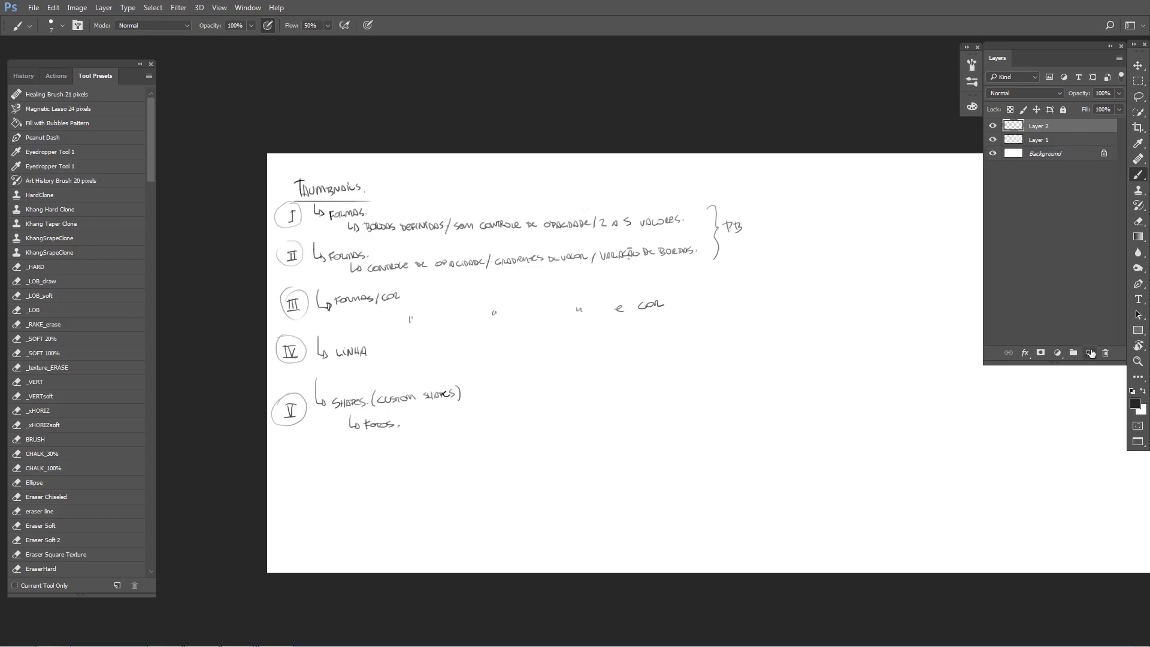
key(ctrl+BackSpace)
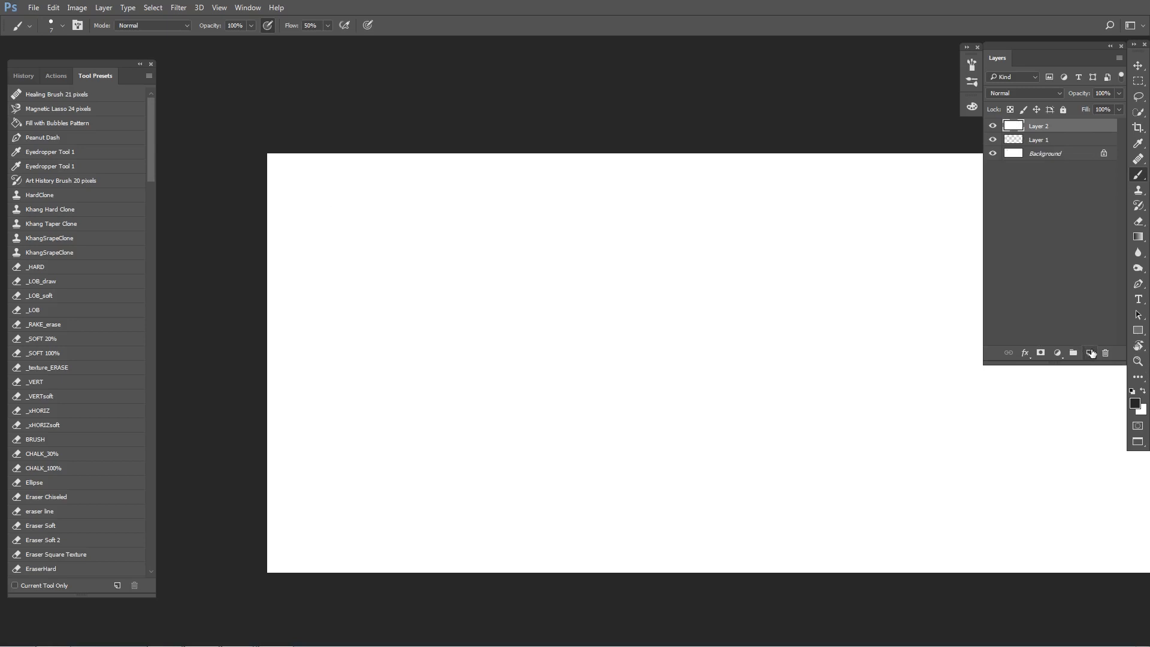
key(ctrl+minus)
key(ctrl+plus)
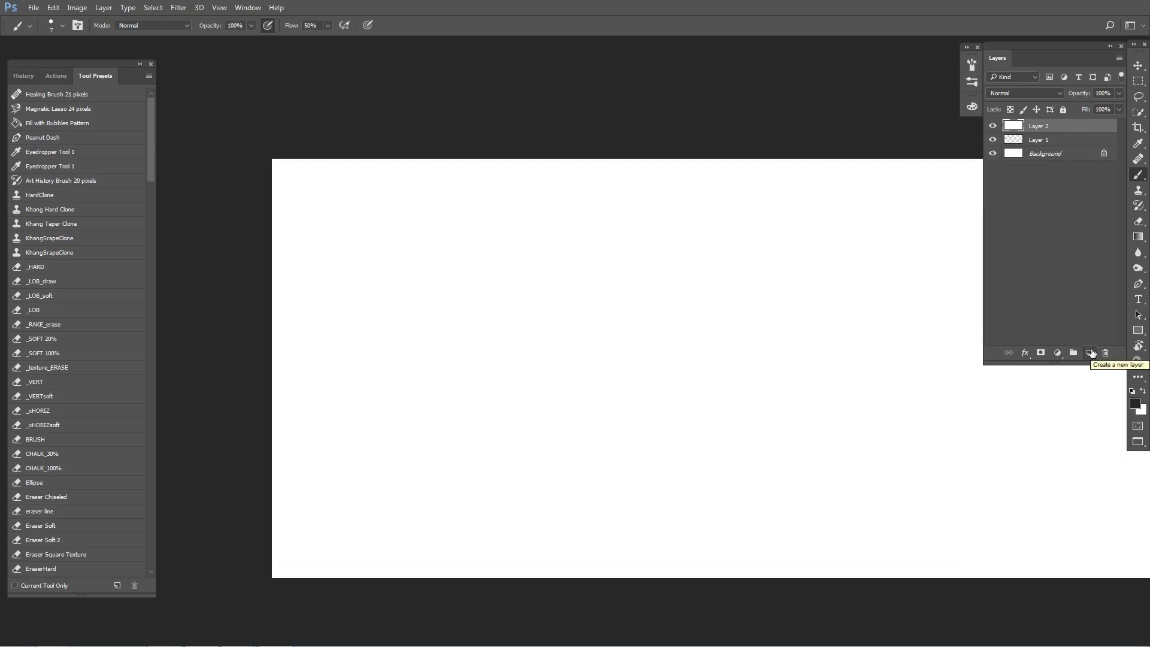
drag(307, 311, 303, 307)
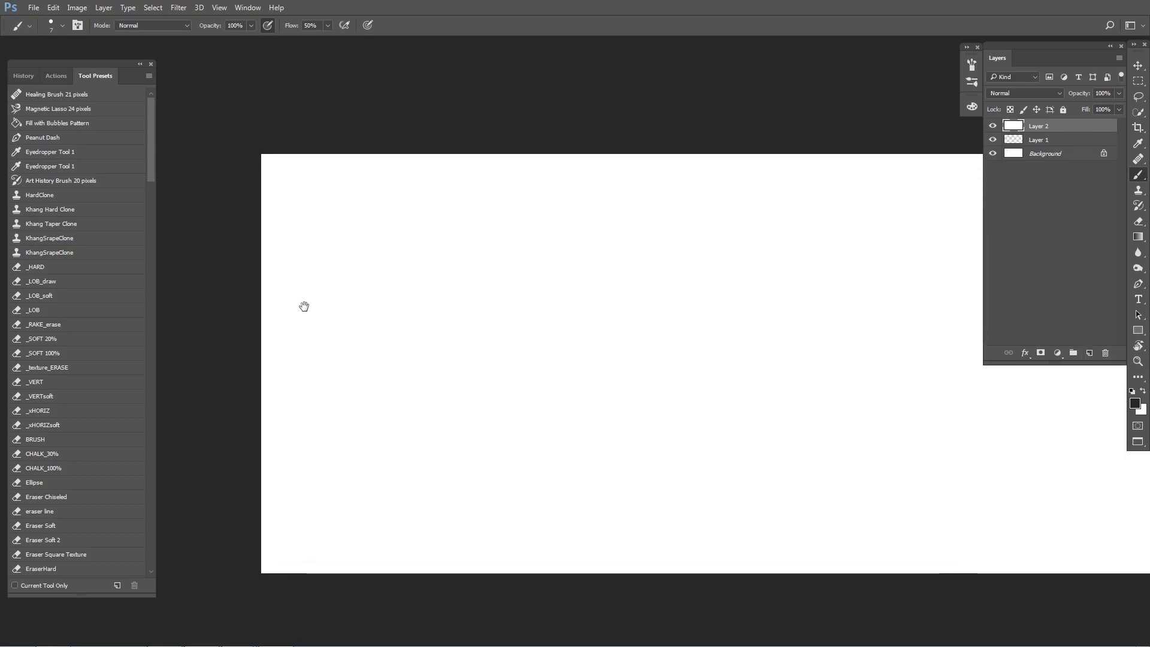
Create another empty layer, group it with the white layer, and make the empty layer active inside the group.
key(m)
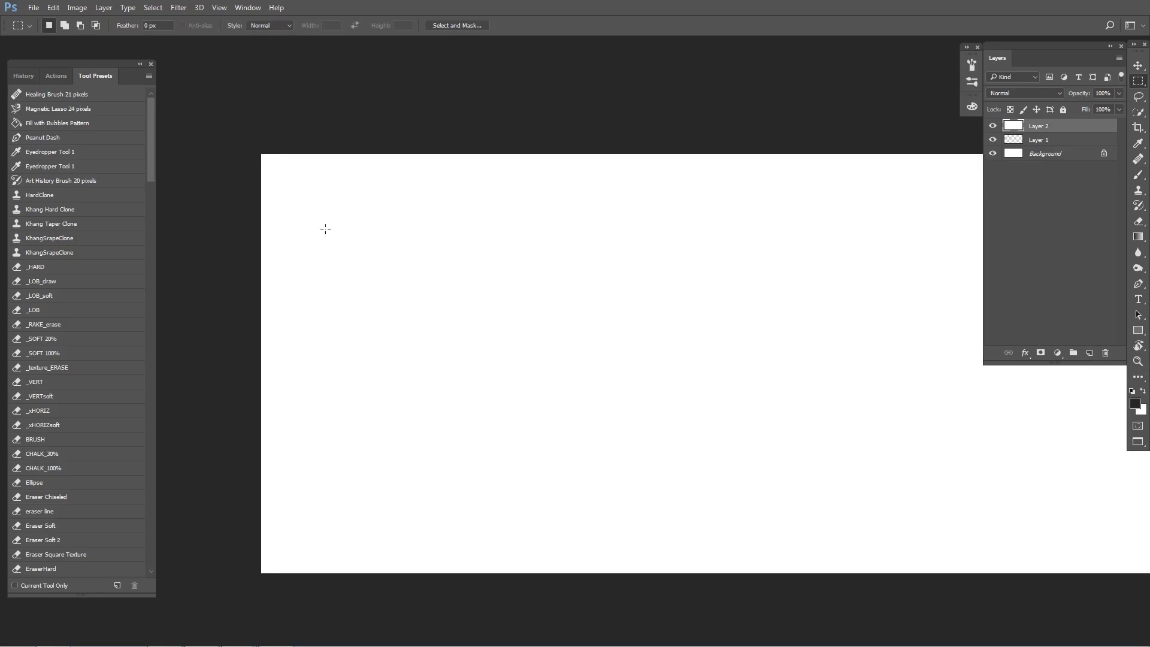
click(1087, 353)
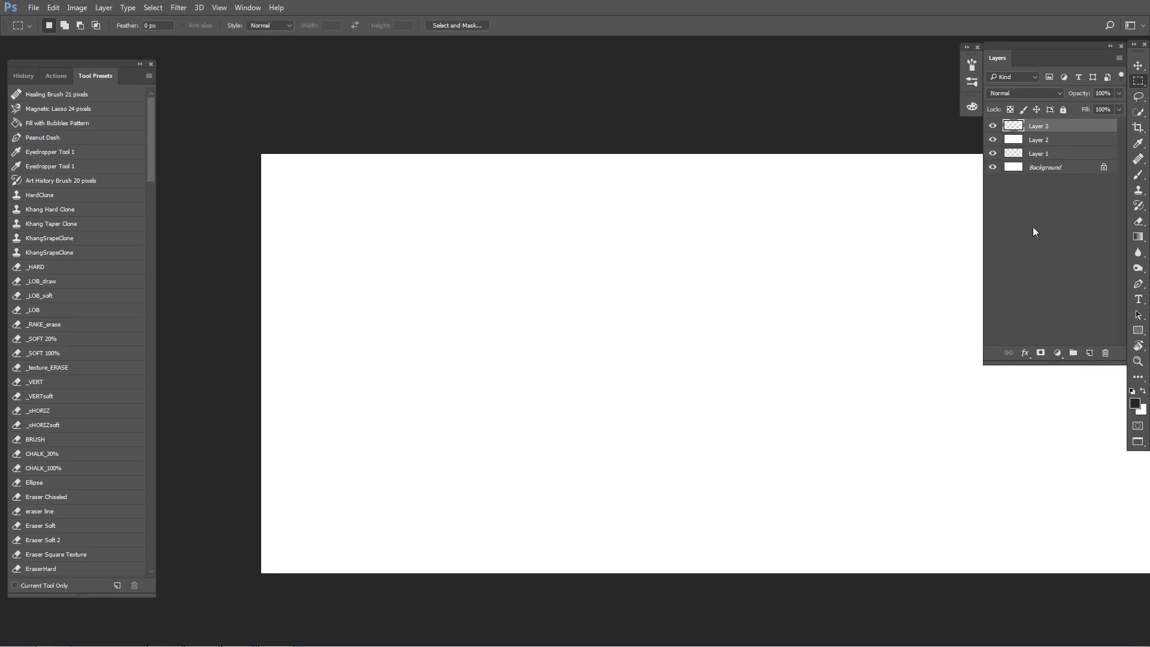
click(1074, 354)
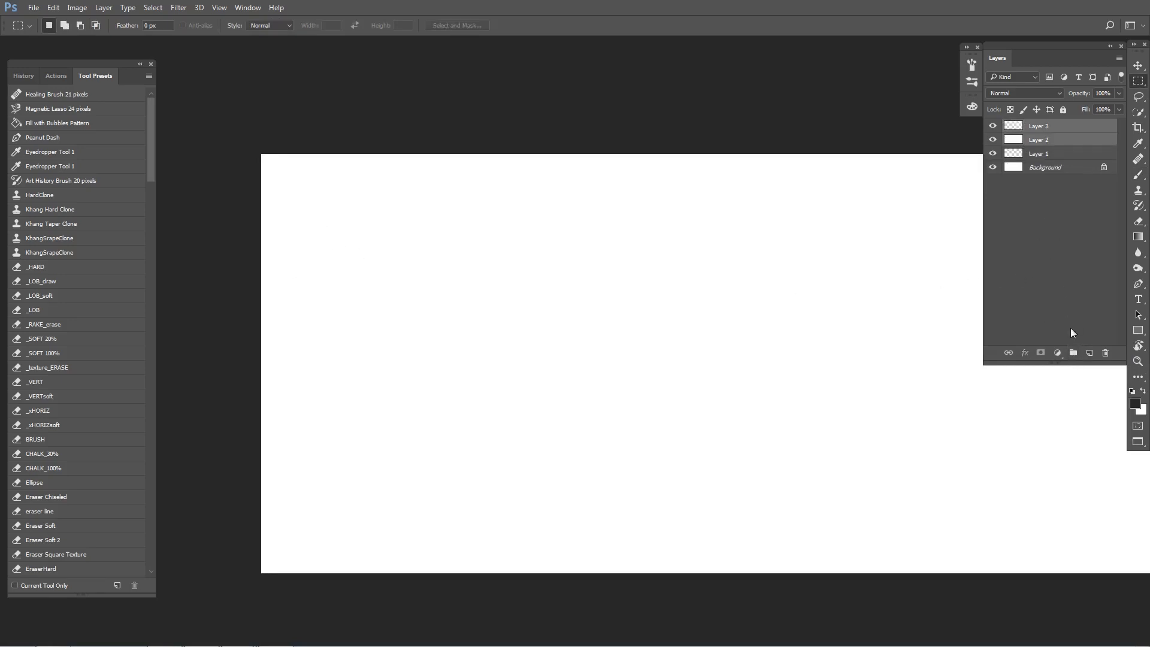
click(1005, 126)
click(1048, 140)
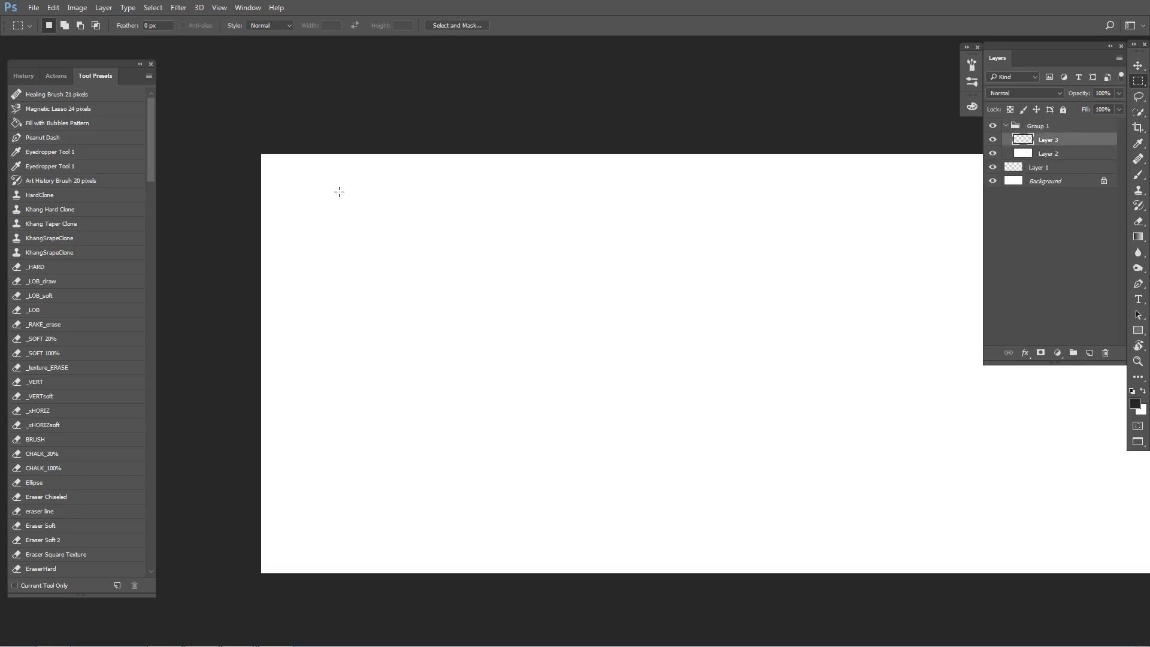
Make a filled rectangle near the canvas's upper-left corner, turn it light gray with Hue/Saturation lightness -27, and deselect.
drag(305, 202, 502, 287)
key(ctrl+u)
drag(939, 531, 926, 531)
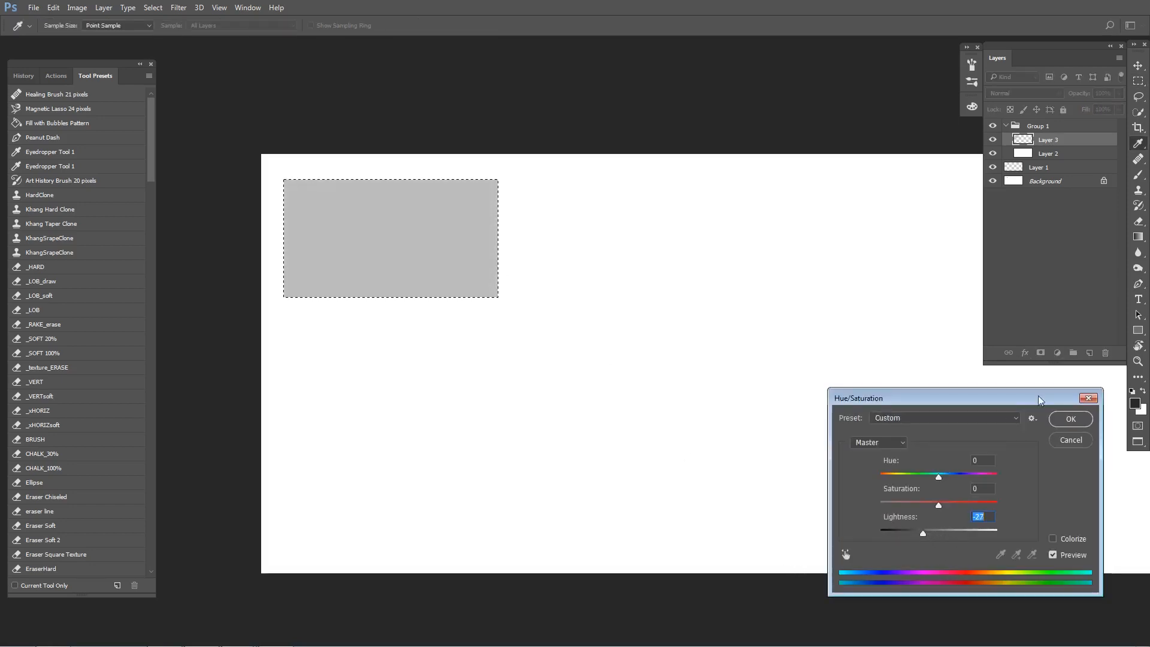
click(1078, 418)
key(m)
key(ctrl+d)
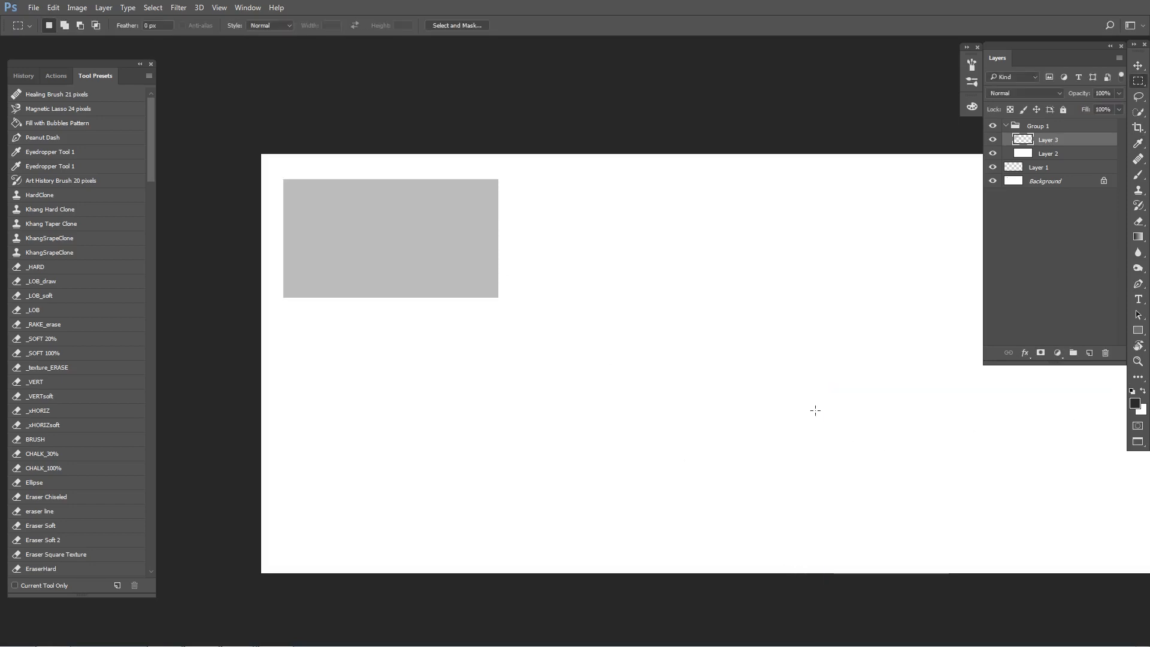
Move the gray rectangle slightly closer to the canvas's upper edge.
key(v)
mouse_move(491, 282)
mouse_down()
mouse_move(487, 267)
mouse_move(490, 277)
mouse_up()
key(ctrl+minus)
key(ctrl+plus)
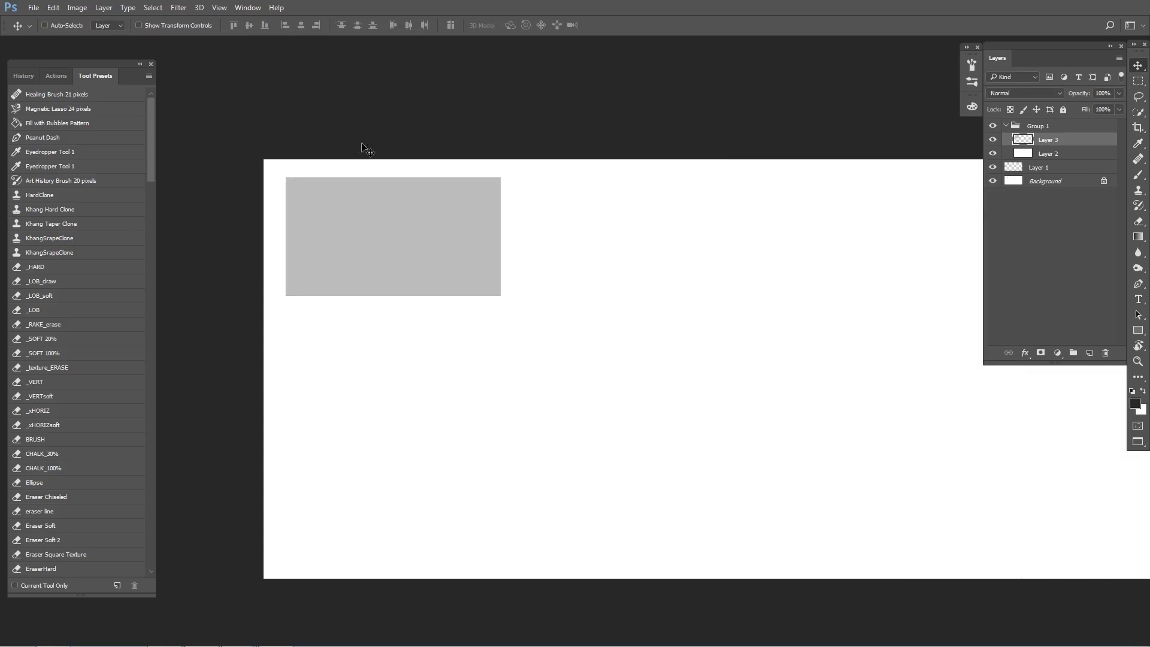
Choose the hexagonal 344 px brush tip and turn off pen pressure control for opacity.
key(b)
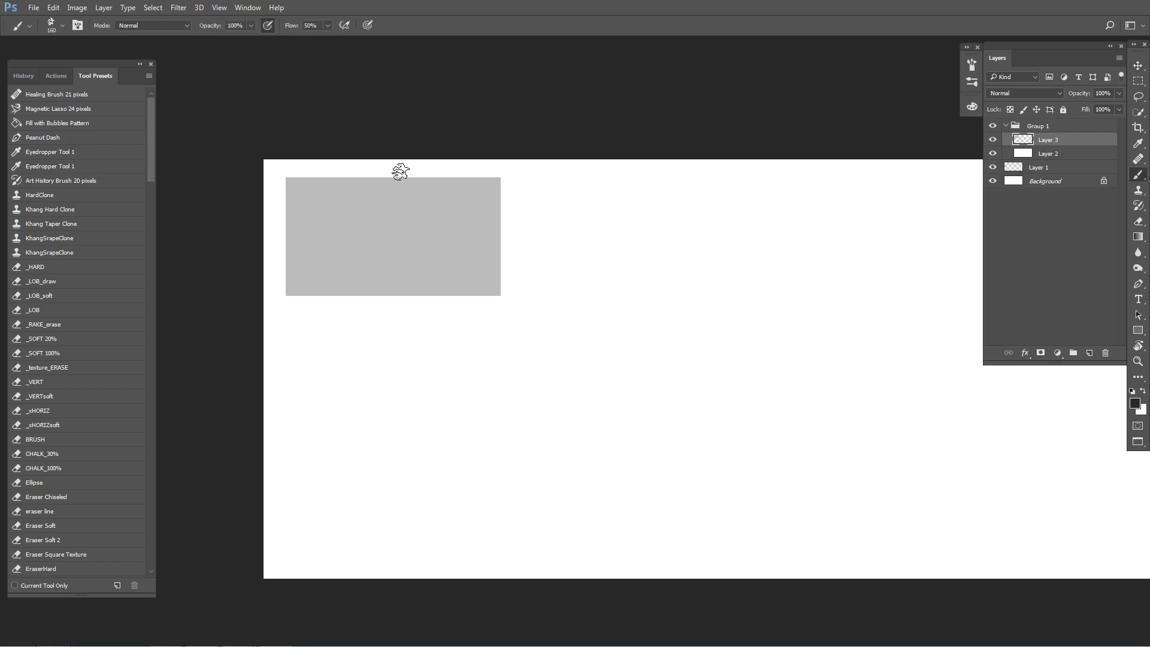
right_click(372, 264)
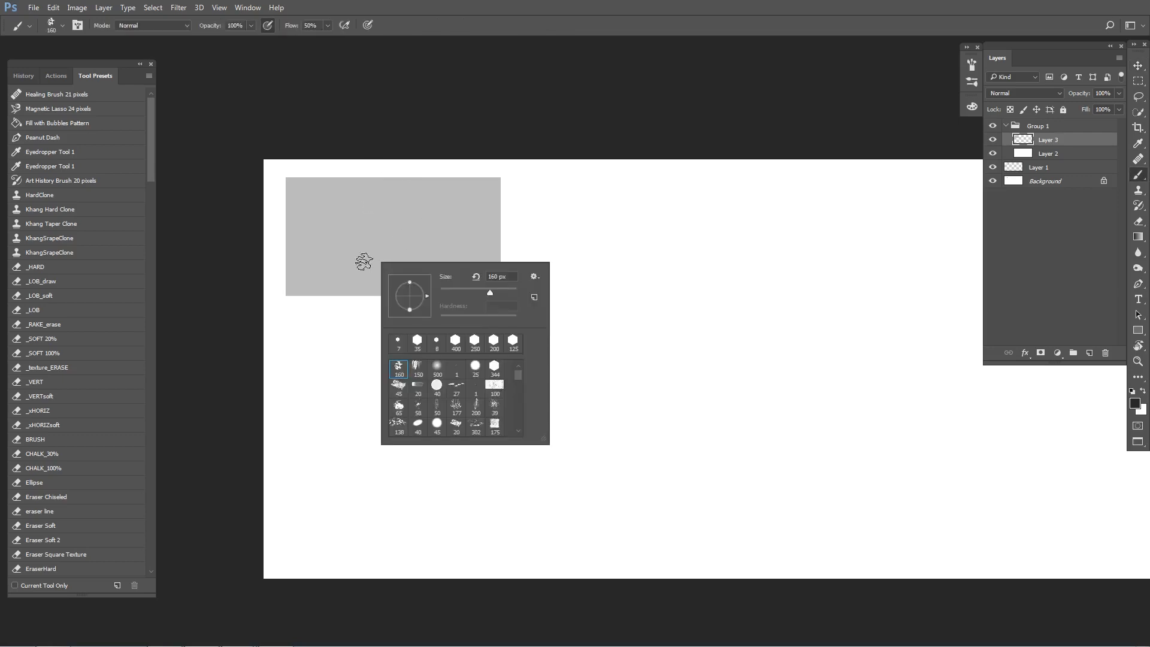
click(495, 368)
click(276, 27)
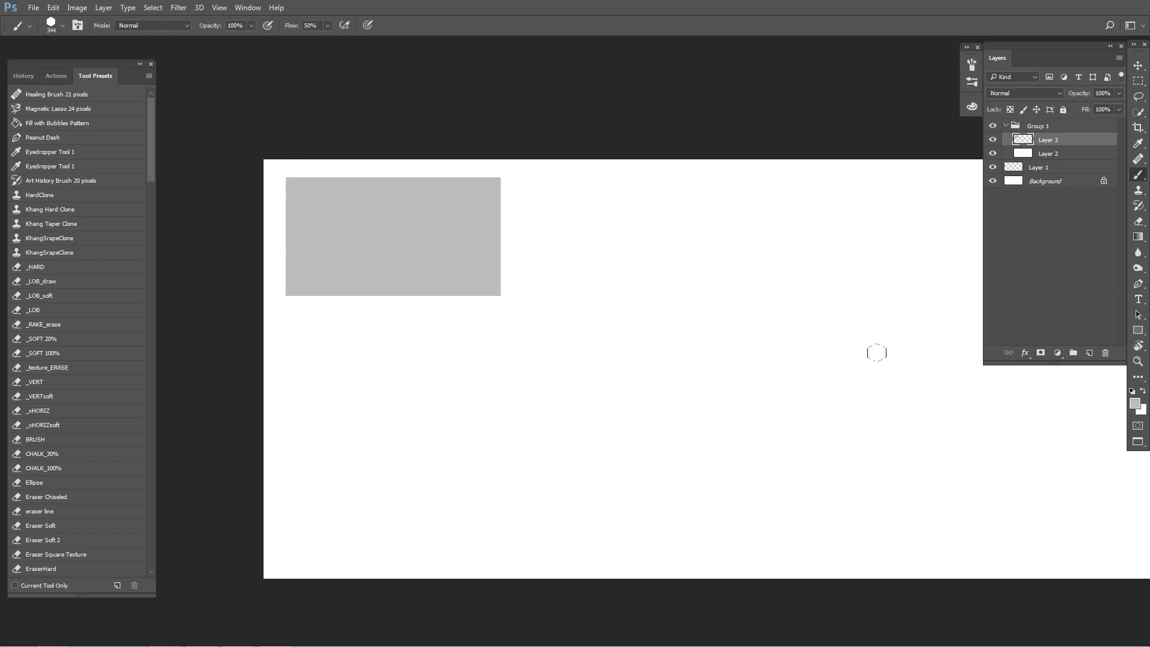
Set the foreground color to a medium gray, reduce the brush to 60 px, and undo a test stroke.
click(1133, 403)
click(242, 294)
drag(242, 294, 230, 302)
click(501, 222)
key(bracketleft)
key(bracketleft)
key(bracketleft)
key(bracketleft)
mouse_move(291, 278)
mouse_down()
mouse_move(426, 277)
mouse_move(210, 305)
mouse_up()
key(ctrl+z)
Lock the transparent pixels of Layer 3, then try a stroke across the gray rectangle and undo it.
click(992, 141)
click(992, 141)
mouse_move(464, 180)
mouse_down()
mouse_move(495, 180)
mouse_move(525, 205)
mouse_move(472, 180)
mouse_move(347, 194)
mouse_up()
key(ctrl+z)
Turn off Transfer in the brush settings and paint a zigzag test stroke over the gray rectangle.
click(973, 64)
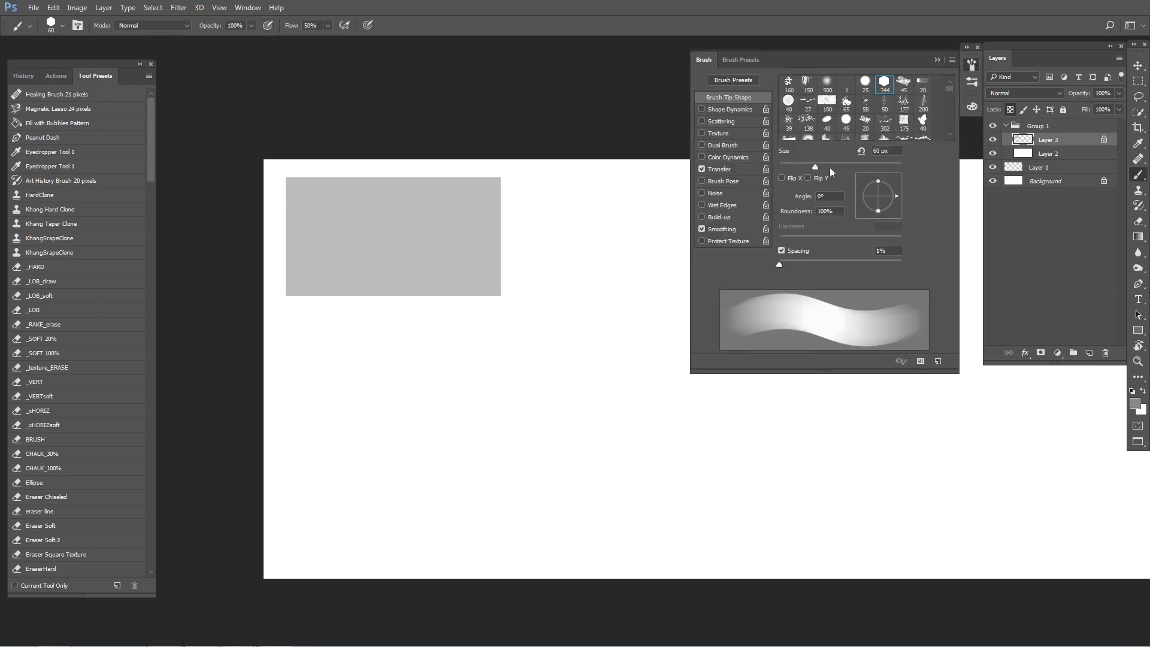
click(702, 169)
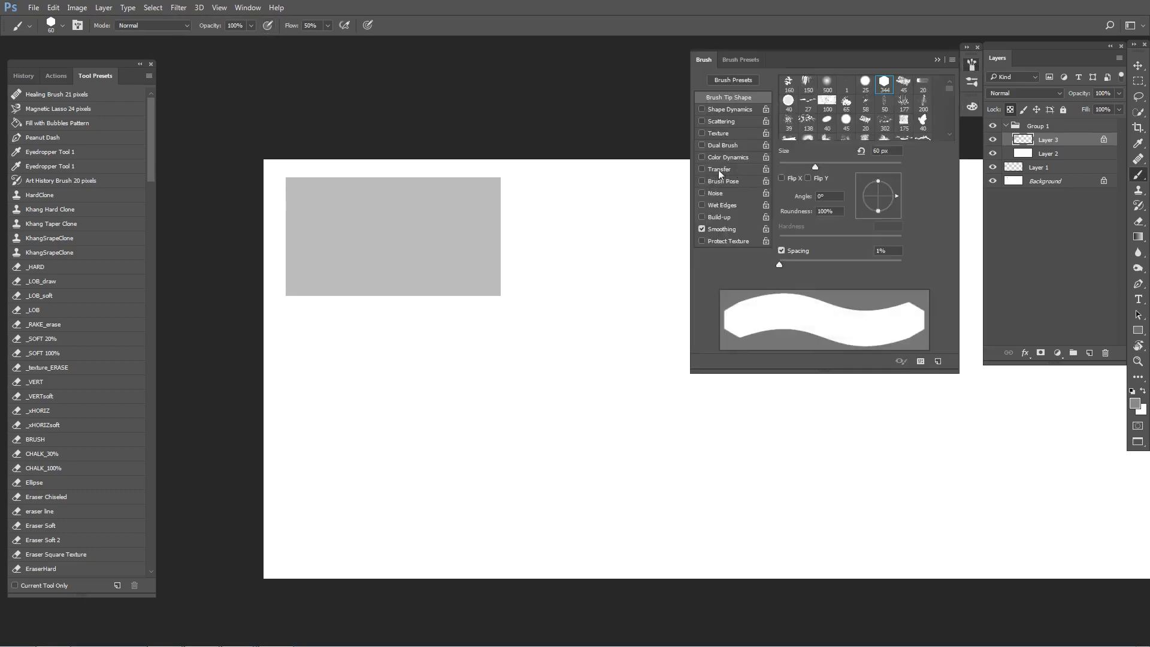
click(937, 60)
mouse_move(391, 262)
mouse_down()
mouse_move(429, 259)
mouse_move(541, 324)
mouse_up()
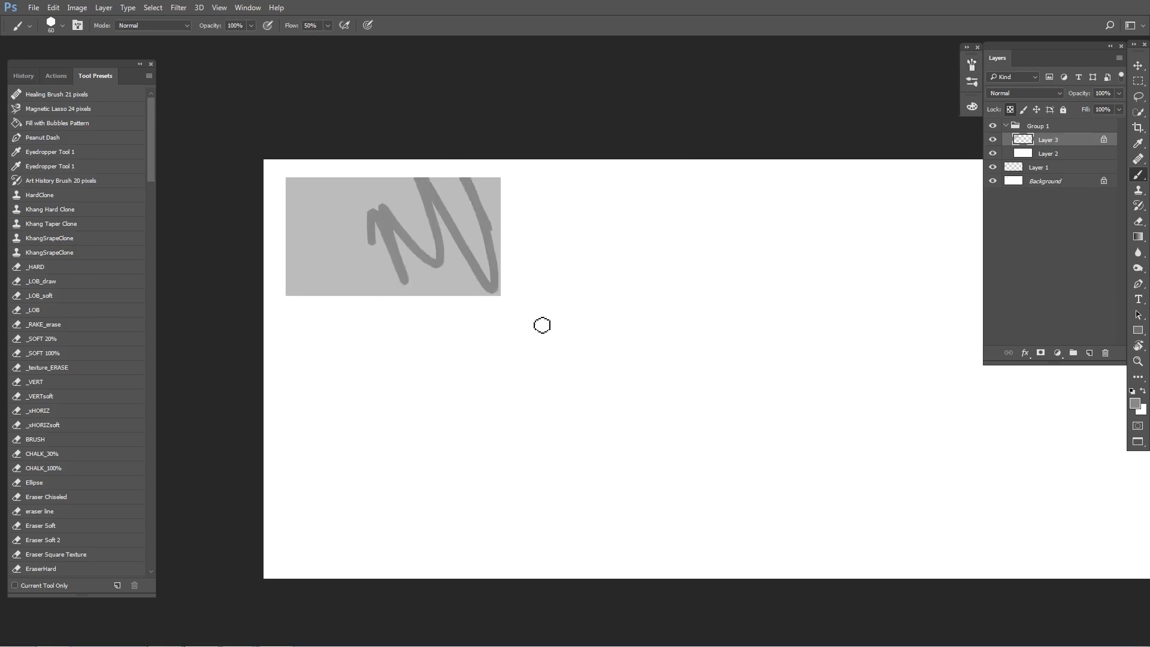
Undo the zigzag test stroke and paint medium-gray horizontal ground strokes across the lower part of the gray rectangle.
key(ctrl+z)
mouse_move(303, 270)
mouse_down()
mouse_move(523, 267)
mouse_move(295, 311)
mouse_up()
key(bracketright)
key(bracketright)
mouse_move(557, 264)
mouse_down()
mouse_move(249, 329)
mouse_move(424, 283)
mouse_move(267, 282)
mouse_move(368, 273)
mouse_up()
drag(279, 266, 354, 264)
key(bracketleft)
key(bracketleft)
key(bracketleft)
mouse_move(249, 249)
mouse_down()
mouse_move(464, 262)
mouse_move(214, 250)
mouse_up()
Enlarge the brush and block in a tall medium-gray structure rising from the ground right of the thumbnail's center.
click(376, 228)
alt+click(395, 252)
key(bracketright)
key(bracketright)
key(bracketright)
key(bracketright)
key(bracketright)
key(bracketright)
key(bracketright)
key(bracketright)
key(bracketright)
key(bracketright)
key(bracketright)
drag(409, 189, 412, 271)
Shape the top and sides of the tall structure, adding a sloping right side with sampled grays.
key(bracketright)
key(bracketright)
mouse_move(402, 212)
mouse_down()
mouse_move(388, 242)
mouse_move(415, 234)
mouse_move(421, 225)
mouse_move(369, 212)
mouse_move(372, 241)
mouse_up()
key(bracketleft)
key(bracketleft)
key(bracketleft)
drag(390, 179, 390, 210)
mouse_move(410, 171)
mouse_down()
mouse_move(426, 217)
mouse_move(399, 208)
mouse_move(434, 193)
mouse_move(404, 200)
mouse_move(465, 259)
mouse_up()
alt+click(427, 219)
mouse_move(457, 190)
mouse_down()
mouse_move(478, 263)
mouse_move(457, 230)
mouse_move(418, 258)
mouse_up()
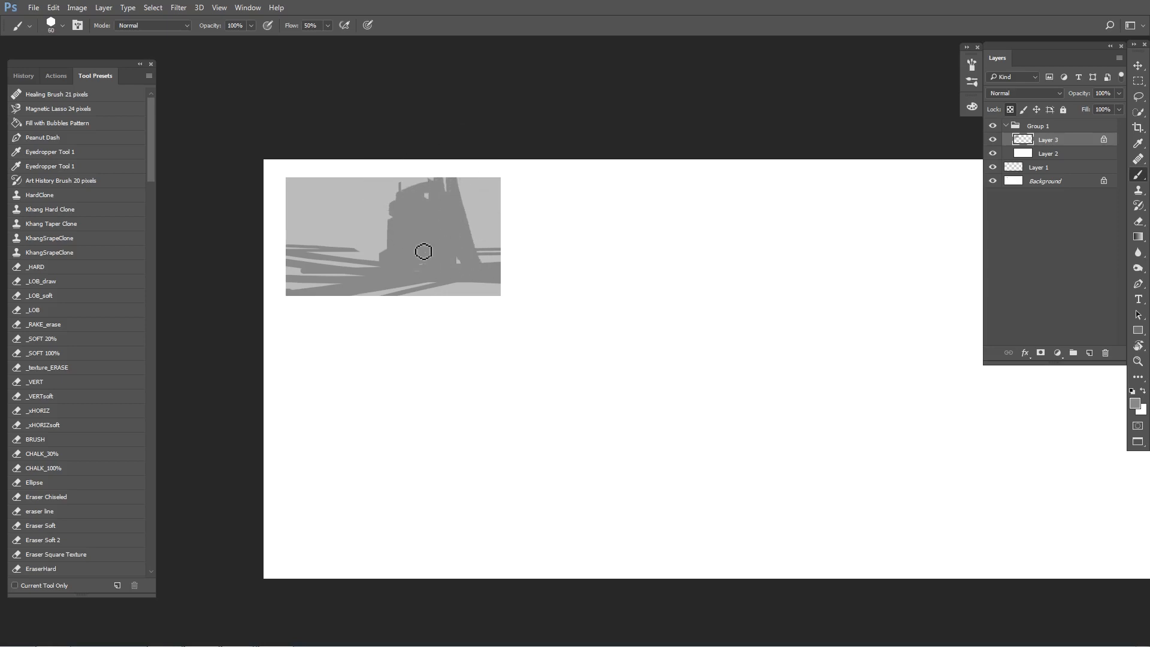
mouse_move(427, 196)
mouse_down()
mouse_move(395, 254)
mouse_move(339, 261)
mouse_move(411, 250)
mouse_move(319, 224)
mouse_move(372, 241)
mouse_move(358, 255)
mouse_move(287, 245)
mouse_move(471, 253)
mouse_move(255, 254)
mouse_move(498, 241)
mouse_up()
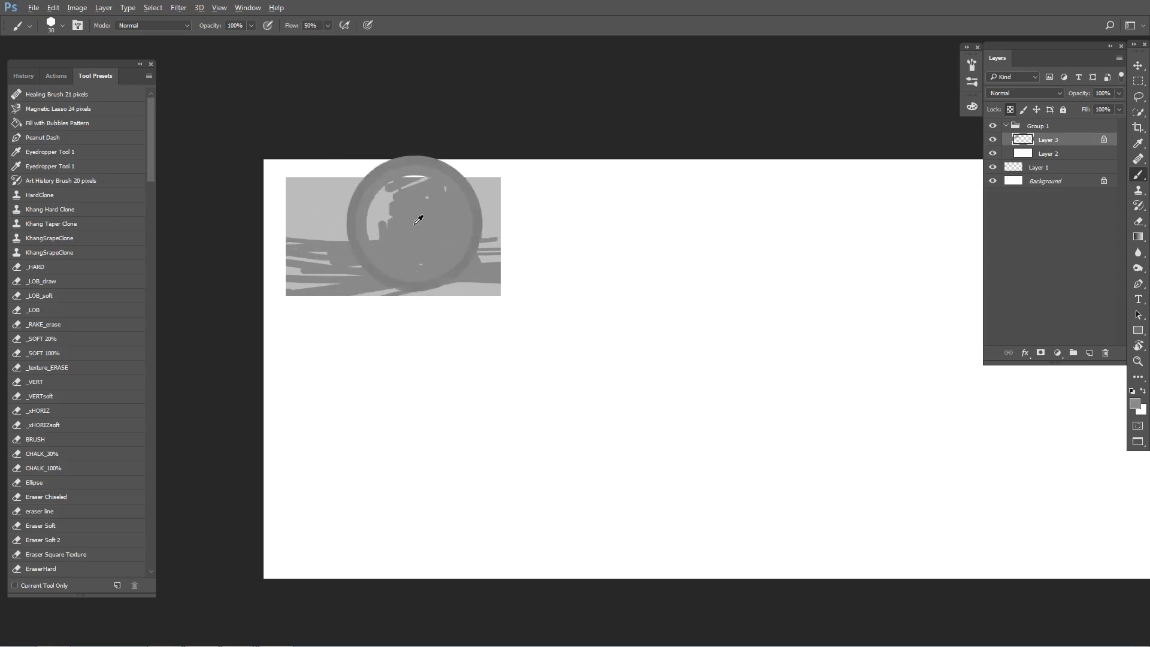
Sample the light background gray and rework the edges around the tall structure.
alt+click(380, 207)
mouse_move(381, 195)
mouse_down()
mouse_move(402, 214)
mouse_move(441, 195)
mouse_move(459, 222)
mouse_move(460, 170)
mouse_move(471, 170)
mouse_move(514, 255)
mouse_move(324, 302)
mouse_move(557, 277)
mouse_up()
alt+click(420, 210)
alt+click(455, 206)
Reduce the brush and paint thin horizontal streaks across the ground and along the base of the structure.
key(bracketleft)
key(bracketleft)
key(bracketleft)
key(bracketleft)
key(bracketleft)
alt+click(487, 227)
key(bracketleft)
key(bracketleft)
key(bracketleft)
key(bracketleft)
key(bracketleft)
key(bracketleft)
drag(279, 274, 507, 257)
drag(507, 257, 297, 277)
key(bracketleft)
key(bracketleft)
key(bracketright)
drag(376, 243, 388, 241)
Sample the dark gray, enlarge the brush, and paint a ground band and vertical pillars at the thumbnail's left side.
alt+click(421, 251)
key(bracketright)
key(bracketright)
key(bracketright)
key(bracketright)
key(bracketright)
key(bracketright)
key(bracketright)
key(bracketright)
key(bracketright)
key(bracketright)
key(bracketright)
key(bracketright)
key(bracketright)
drag(305, 270, 493, 261)
mouse_move(311, 183)
mouse_down()
mouse_move(310, 234)
mouse_move(292, 253)
mouse_move(314, 233)
mouse_up()
mouse_move(319, 183)
mouse_down()
mouse_move(329, 255)
mouse_move(340, 176)
mouse_move(354, 250)
mouse_move(357, 229)
mouse_move(378, 244)
mouse_up()
Sample the light gray and cut smaller light streaks into the ground below the pillars and structure.
key(bracketleft)
key(bracketleft)
key(bracketleft)
key(bracketleft)
key(bracketleft)
key(bracketleft)
key(bracketleft)
key(bracketleft)
alt+click(362, 240)
mouse_move(366, 253)
mouse_down()
mouse_move(383, 251)
mouse_move(319, 268)
mouse_up()
mouse_move(411, 257)
mouse_down()
mouse_move(261, 295)
mouse_move(425, 263)
mouse_up()
drag(371, 282, 534, 290)
Sample the dark gray and paint broad foreground bands across the bottom of the thumbnail with a 60 px brush.
alt+click(433, 244)
key(bracketright)
key(bracketright)
key(bracketright)
key(bracketleft)
key(bracketleft)
mouse_move(413, 251)
mouse_down()
mouse_move(369, 271)
mouse_move(440, 256)
mouse_move(326, 279)
mouse_move(353, 281)
mouse_move(332, 288)
mouse_move(499, 271)
mouse_up()
drag(499, 272, 302, 307)
drag(302, 307, 581, 293)
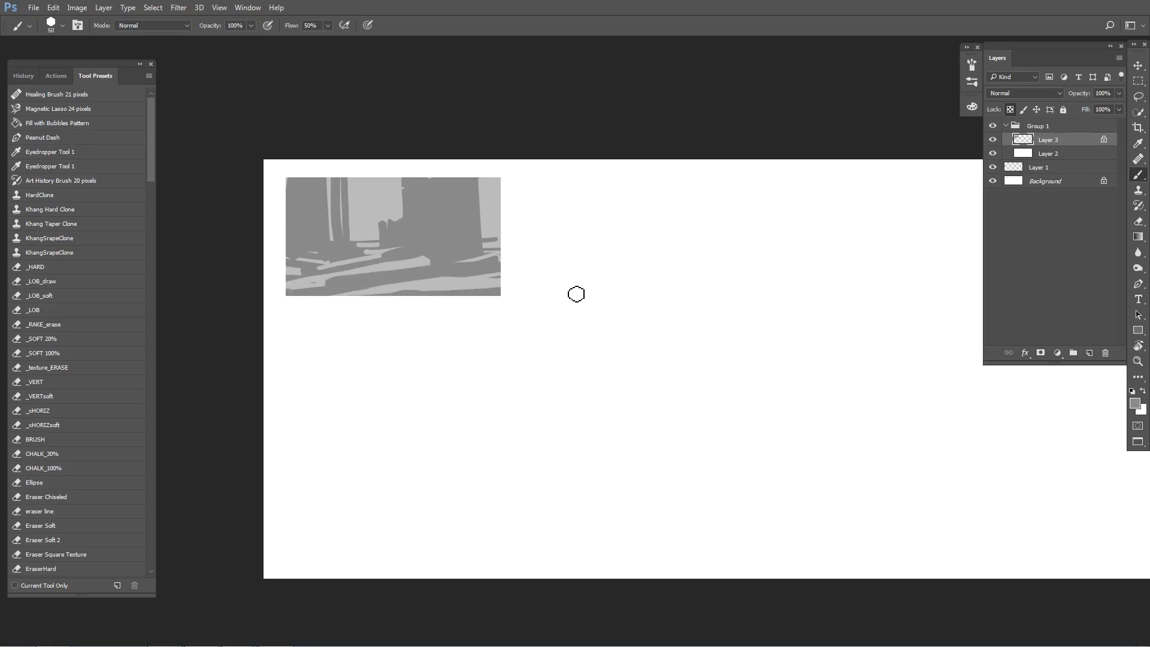
Sample the light gray and paint light streaks through the middle ground and foreground, adjusting the brush size.
alt+click(374, 234)
drag(373, 263, 326, 272)
key(bracketleft)
key(bracketleft)
key(bracketleft)
key(bracketleft)
key(bracketright)
key(bracketright)
key(bracketright)
key(bracketright)
key(bracketright)
mouse_move(373, 257)
mouse_down()
mouse_move(448, 257)
mouse_move(357, 288)
mouse_move(447, 296)
mouse_up()
Enlarge the brush and widen the large dark structure toward the thumbnail's right edge using sampled grays.
alt+click(372, 266)
alt+click(413, 240)
alt+click(373, 270)
key(bracketleft)
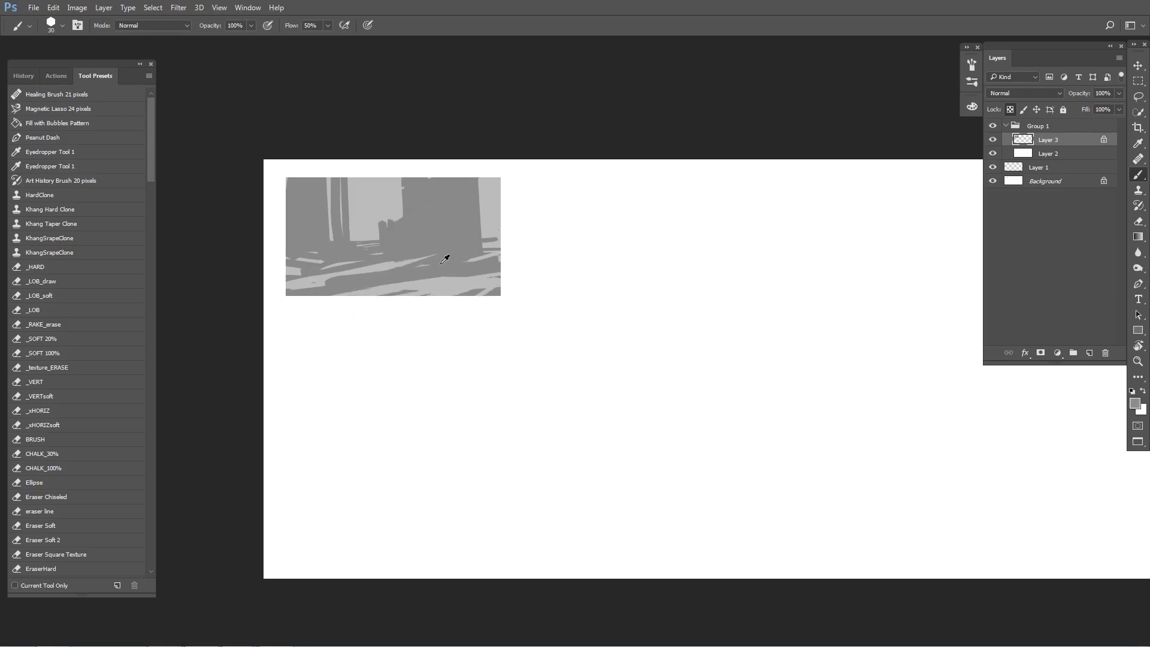
key(bracketright)
key(bracketright)
key(bracketright)
key(bracketright)
key(bracketright)
key(bracketright)
key(bracketright)
mouse_move(473, 192)
mouse_down()
mouse_move(496, 214)
mouse_move(498, 237)
mouse_up()
alt+click(497, 208)
alt+click(477, 207)
drag(480, 175, 487, 233)
Reduce the brush to 15 px and break up the ground at the structure's right base with thin streaks.
key(bracketleft)
key(bracketleft)
key(bracketleft)
key(bracketleft)
key(bracketleft)
key(bracketleft)
key(bracketleft)
alt+click(499, 228)
alt+click(495, 252)
drag(518, 249, 371, 272)
key(bracketleft)
key(bracketright)
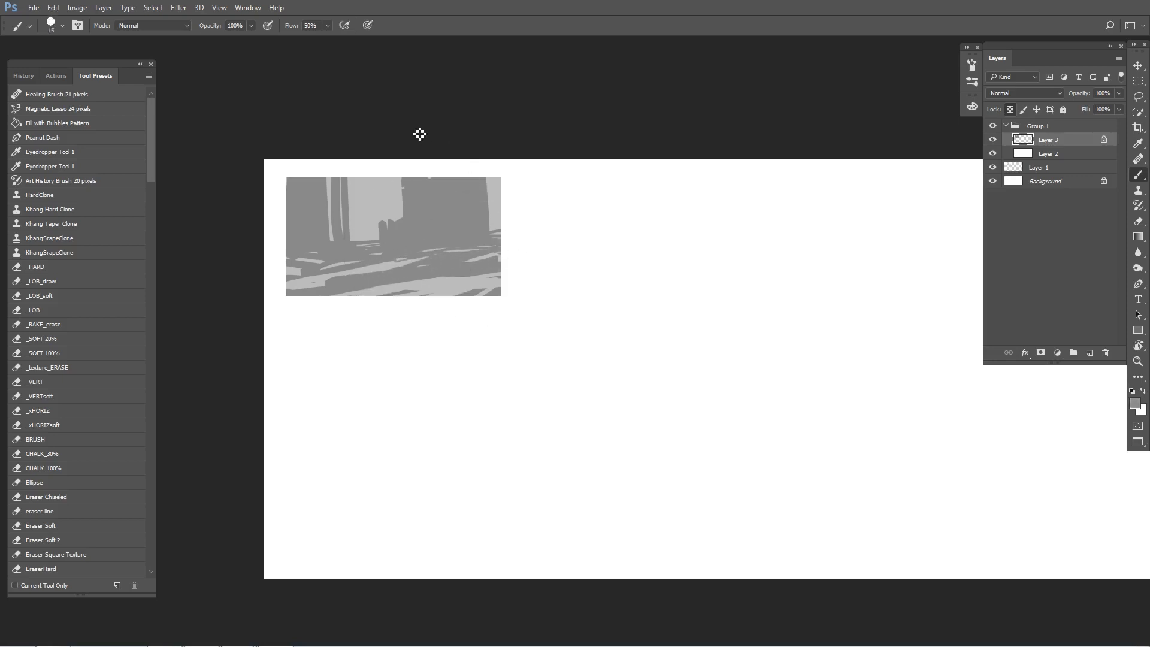
Refine the ground with small light and dark strokes at the right foreground and below the left pillars.
alt+click(450, 291)
mouse_move(506, 282)
mouse_down()
mouse_move(441, 288)
mouse_move(396, 263)
mouse_move(445, 264)
mouse_up()
alt+click(396, 250)
alt+click(426, 286)
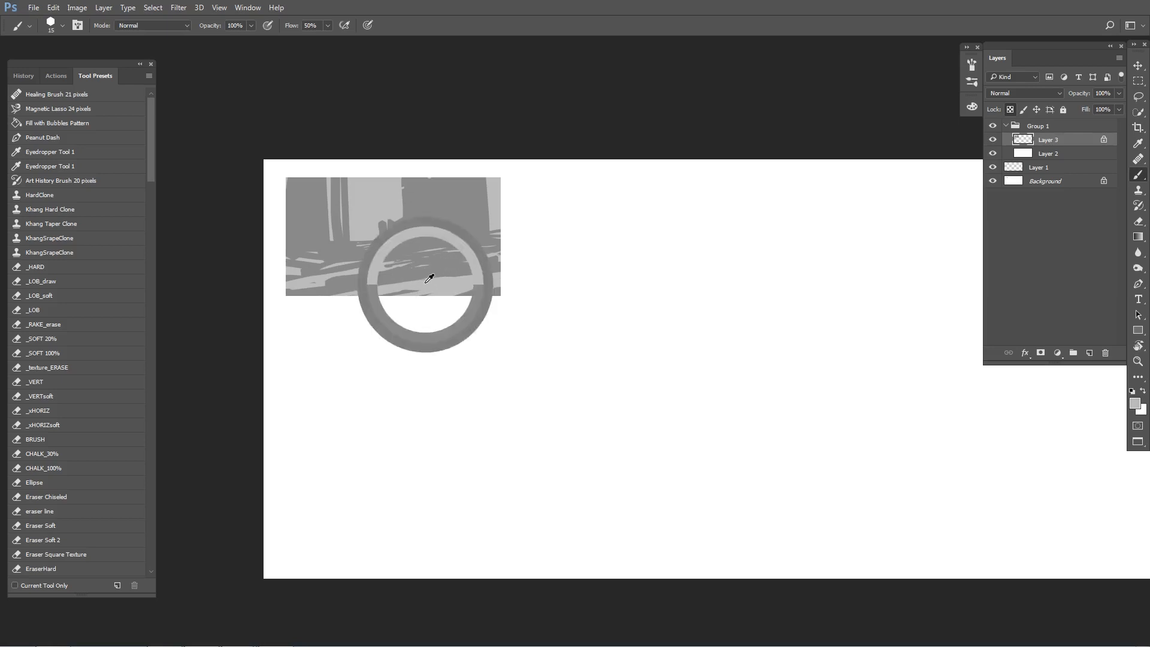
key(bracketleft)
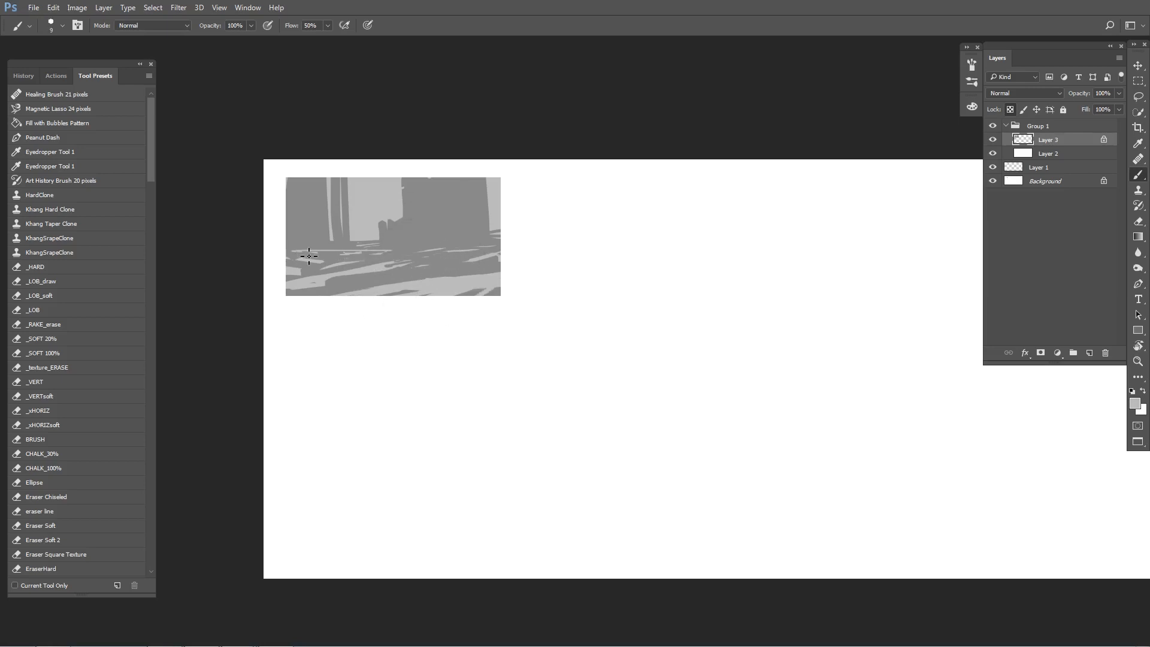
key(bracketright)
key(bracketright)
key(bracketright)
alt+click(371, 272)
drag(363, 253, 334, 255)
alt+click(334, 247)
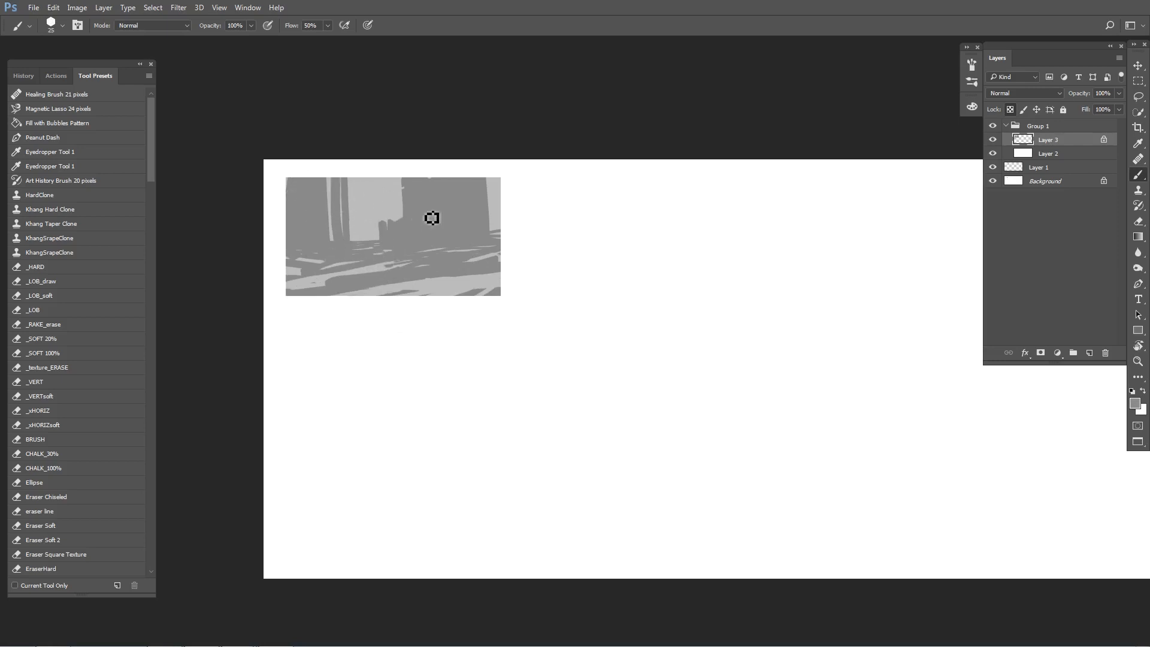
Duplicate Layer 3 and place the copy beside the original thumbnail on its right, then return to the Brush tool.
key(ctrl+j)
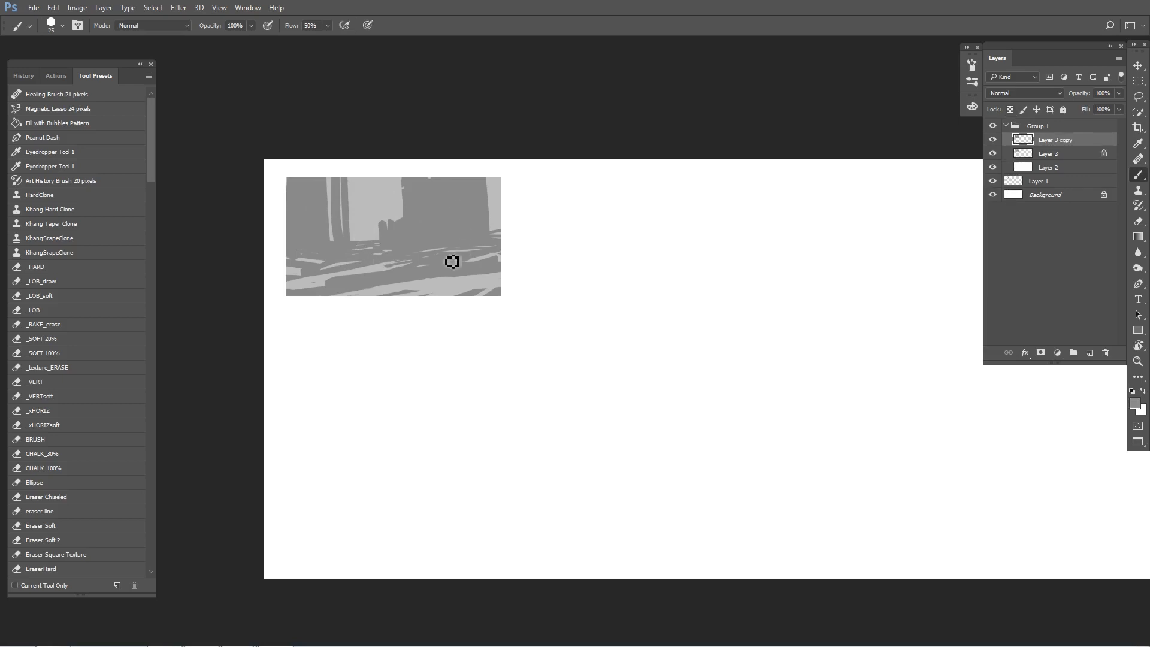
key(v)
drag(408, 245, 652, 252)
key(b)
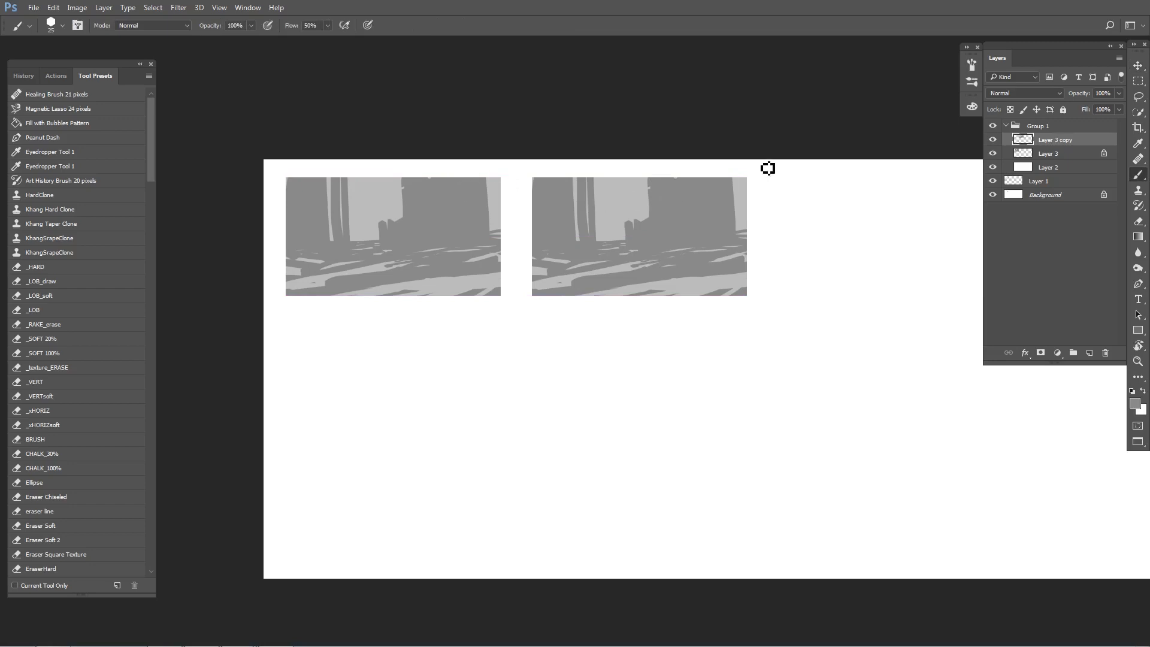
Enlarge the brush and replace the copied thumbnail's pillars and upper structure with light gray sky above a low dark silhouette.
key(bracketright)
key(bracketright)
key(bracketright)
key(bracketright)
key(bracketright)
key(bracketright)
key(bracketright)
key(bracketright)
key(bracketright)
key(bracketright)
key(bracketright)
alt+click(658, 193)
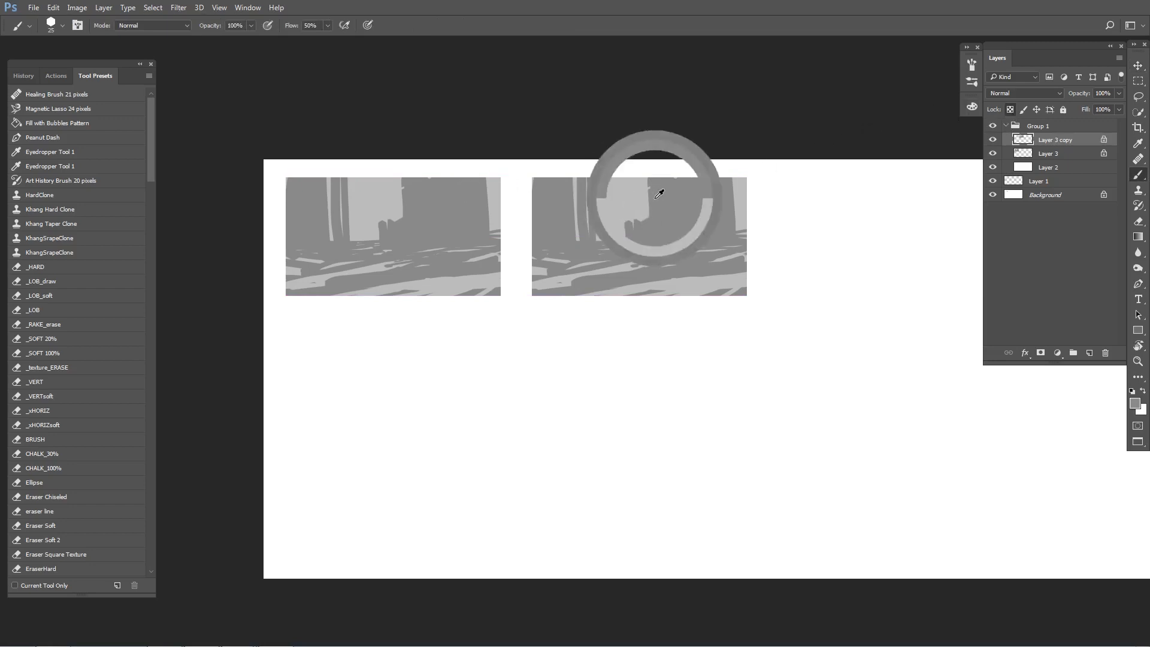
drag(650, 181, 657, 256)
drag(729, 172, 741, 256)
alt+click(611, 197)
key(bracketright)
key(bracketright)
key(bracketright)
key(bracketright)
mouse_move(604, 165)
mouse_down()
mouse_move(566, 209)
mouse_move(692, 144)
mouse_move(641, 157)
mouse_move(742, 176)
mouse_up()
Reduce the brush to 100 px and reshape the right mass's upper edge with a sampled gray.
key(bracketleft)
key(bracketleft)
key(bracketleft)
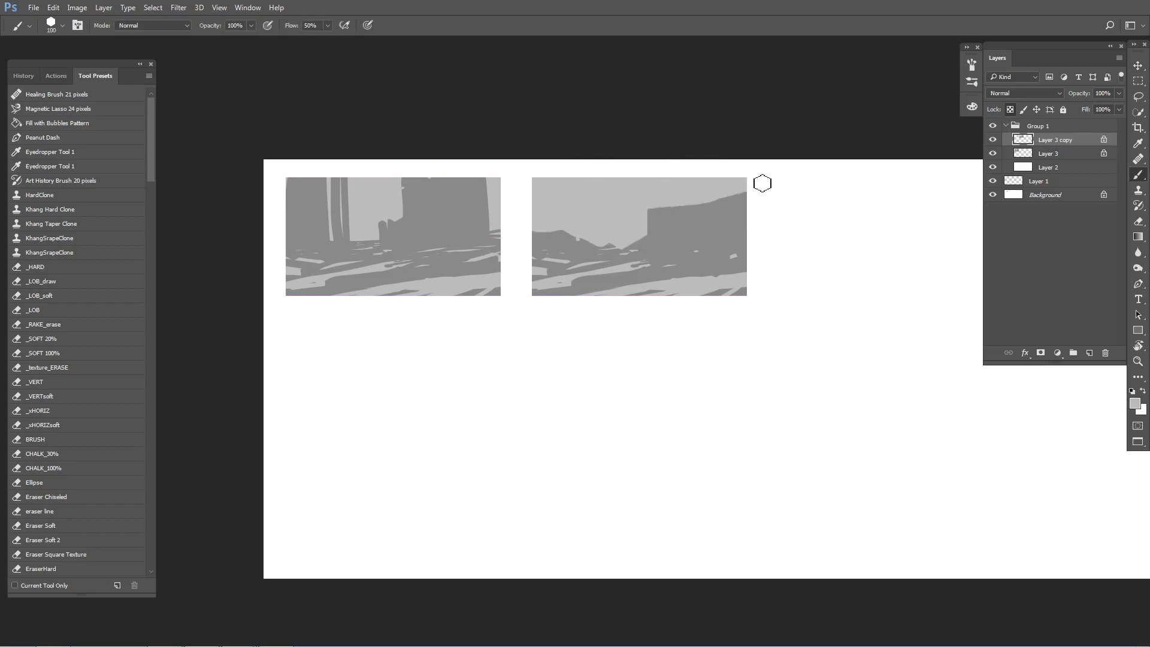
alt+click(728, 195)
mouse_move(724, 187)
mouse_down()
mouse_move(747, 178)
mouse_move(715, 183)
mouse_move(709, 222)
mouse_move(720, 217)
mouse_move(691, 215)
mouse_move(716, 205)
mouse_move(652, 220)
mouse_move(636, 255)
mouse_move(629, 239)
mouse_move(600, 241)
mouse_move(637, 240)
mouse_move(623, 253)
mouse_move(592, 243)
mouse_up()
Sample the dark gray and paint a low distant block in the gap with a smaller brush.
alt+click(717, 183)
alt+click(708, 217)
key(bracketleft)
key(bracketleft)
key(bracketleft)
key(bracketleft)
mouse_move(600, 242)
mouse_down()
mouse_move(630, 245)
mouse_move(603, 230)
mouse_move(645, 234)
mouse_move(621, 239)
mouse_move(629, 255)
mouse_move(612, 242)
mouse_move(642, 234)
mouse_up()
alt+click(619, 240)
key(bracketleft)
alt+click(626, 229)
alt+click(616, 234)
Raise a dark mass at the copy's left side with a brush of about 50 px, giving it a slanted inner edge.
key(bracketright)
key(bracketright)
key(bracketright)
mouse_move(557, 211)
mouse_down()
mouse_move(551, 238)
mouse_move(537, 221)
mouse_move(549, 221)
mouse_move(536, 207)
mouse_move(578, 248)
mouse_up()
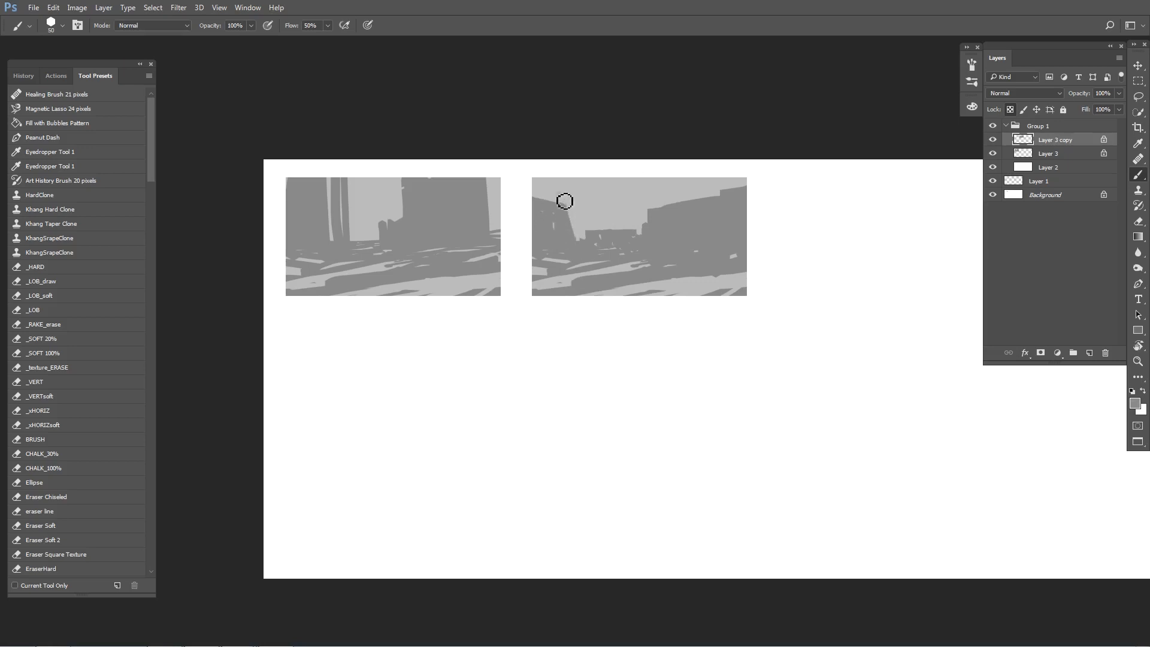
key(bracketleft)
drag(569, 202, 582, 236)
Carve the left mass into a ruined structure using sampled light and dark grays.
key(bracketright)
key(bracketright)
key(bracketright)
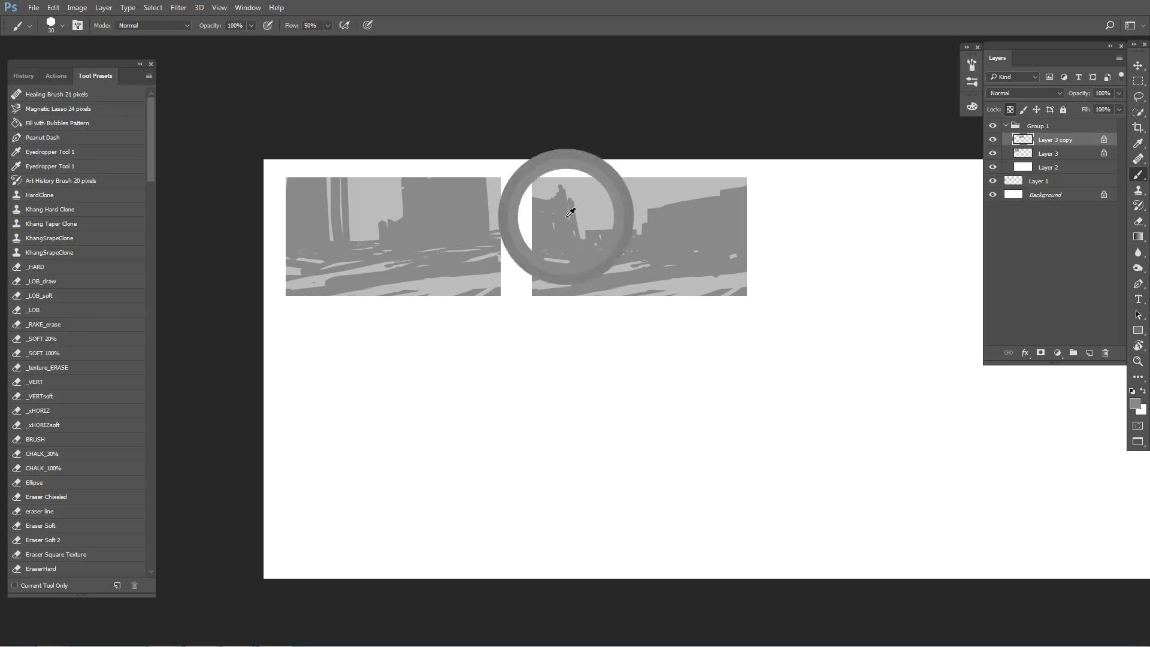
alt+click(556, 185)
mouse_move(562, 184)
mouse_down()
mouse_move(582, 203)
mouse_move(566, 201)
mouse_move(582, 209)
mouse_move(583, 238)
mouse_up()
alt+click(573, 202)
alt+click(580, 200)
key(bracketleft)
alt+click(564, 206)
Reduce the brush to 15 px and add thin spires and small broken shapes to the distant ruins.
key(bracketleft)
key(bracketleft)
key(bracketleft)
mouse_move(614, 220)
mouse_down()
mouse_move(622, 232)
mouse_move(609, 233)
mouse_up()
key(bracketleft)
key(bracketleft)
key(bracketleft)
key(bracketright)
key(bracketright)
key(bracketleft)
key(bracketleft)
key(bracketleft)
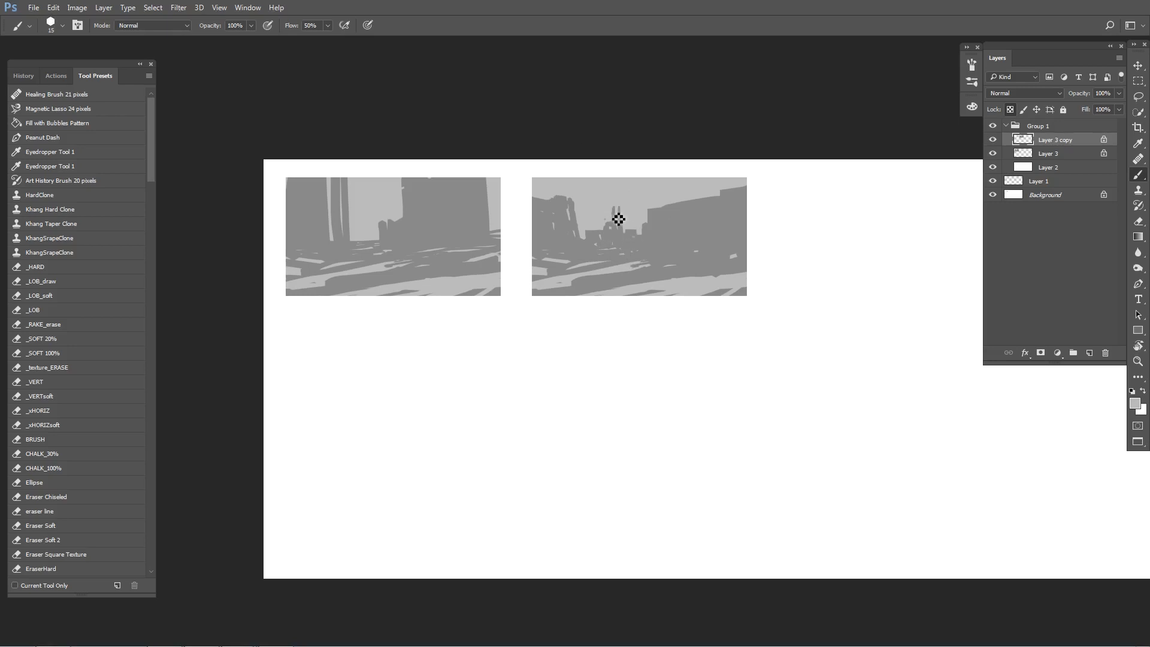
mouse_move(617, 216)
mouse_down()
mouse_move(612, 228)
mouse_move(631, 239)
mouse_up()
Enlarge the brush, sample the dark gray and break up the right mass into a jagged ruin silhouette.
key(bracketright)
key(bracketright)
key(bracketright)
alt+click(659, 227)
key(bracketright)
key(bracketright)
key(bracketright)
mouse_move(692, 203)
mouse_down()
mouse_move(753, 203)
mouse_move(738, 174)
mouse_move(738, 205)
mouse_move(688, 214)
mouse_move(687, 197)
mouse_move(650, 268)
mouse_up()
key(bracketleft)
key(bracketleft)
key(bracketleft)
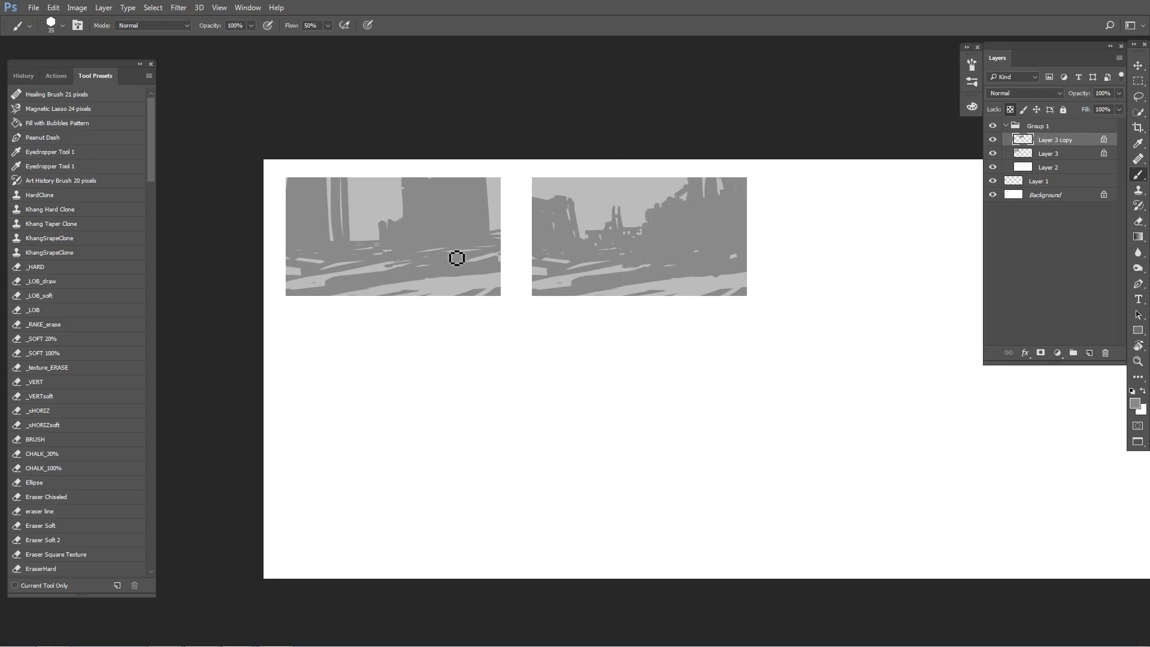
Adjust the brush size, sample the dark gray and clean up the left structure's top edge.
key(bracketleft)
key(bracketleft)
key(bracketleft)
key(bracketleft)
key(bracketleft)
key(bracketright)
key(bracketright)
key(bracketright)
key(bracketright)
key(bracketright)
key(bracketright)
alt+click(677, 251)
drag(548, 207, 543, 184)
key(bracketleft)
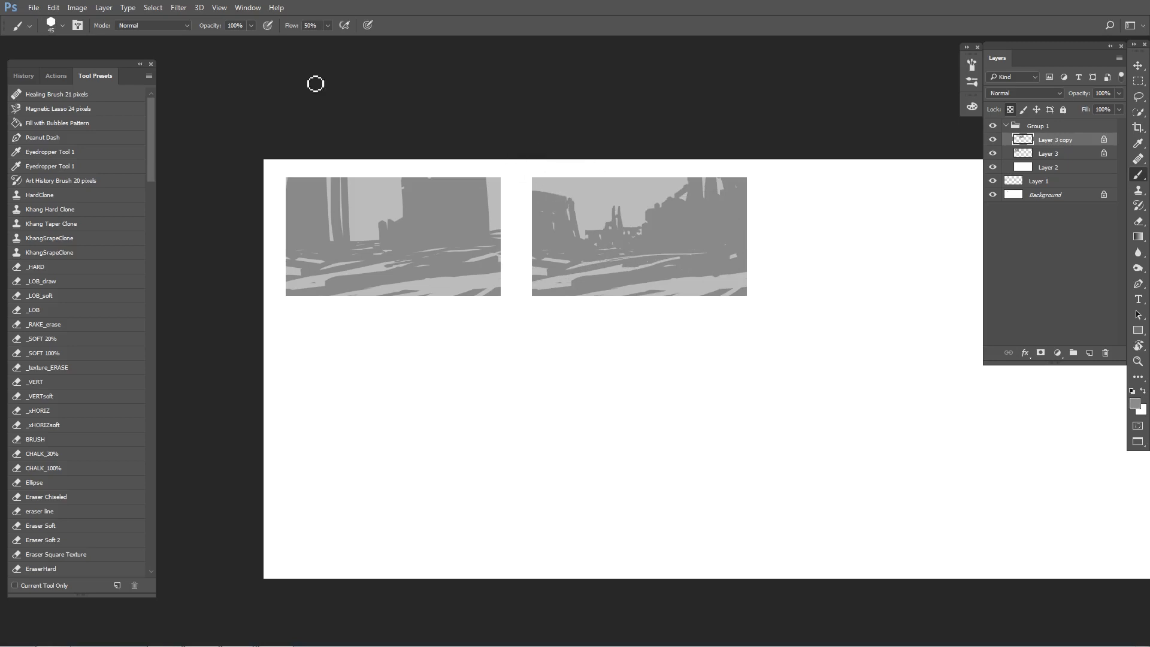
Check the composition, enlarge the brush and lay a lighter mid-gray over the distant ruins to push them back.
key(ctrl+minus)
key(ctrl+minus)
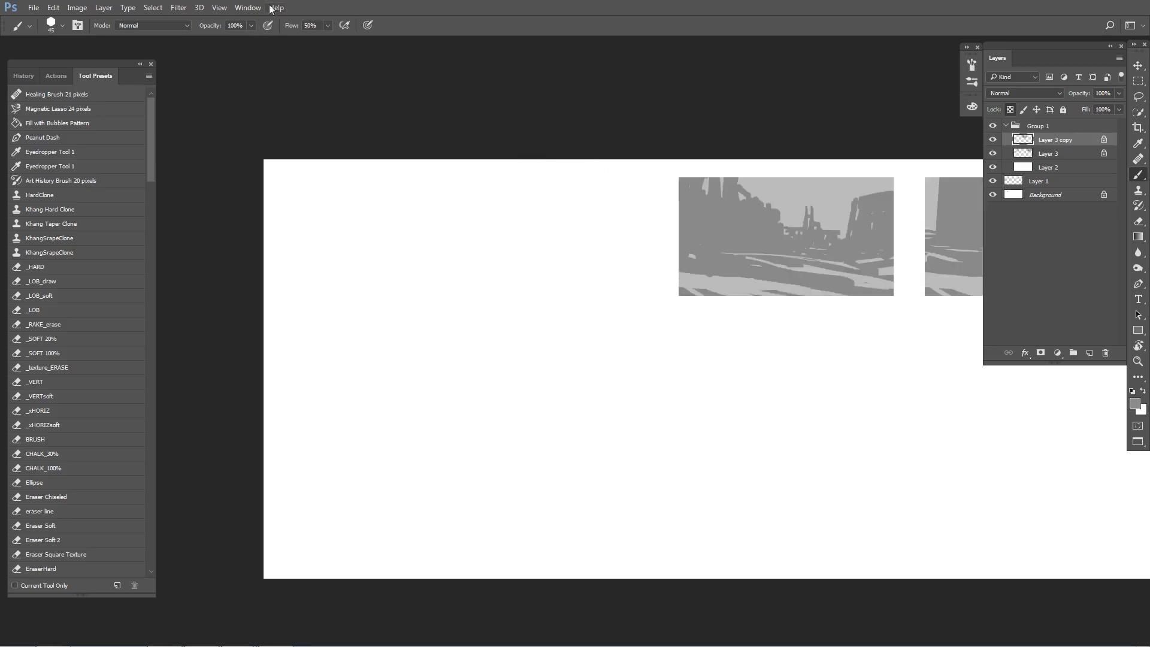
key(ctrl+plus)
key(ctrl+plus)
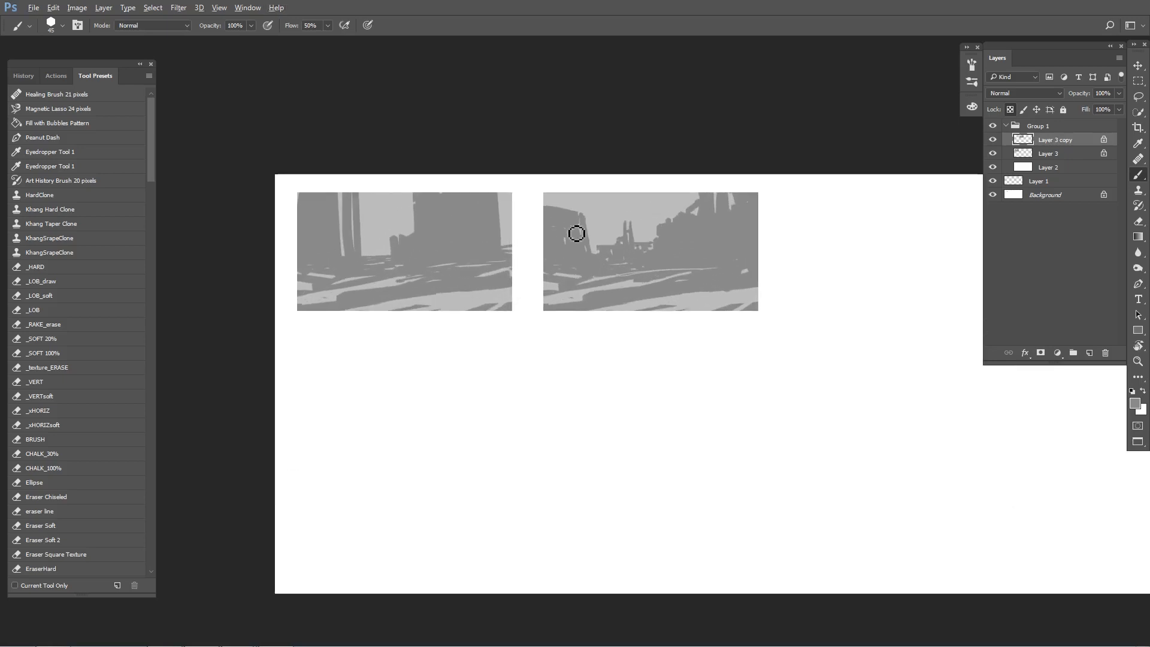
key(bracketright)
key(bracketright)
key(bracketright)
key(bracketright)
key(bracketright)
key(bracketright)
key(bracketright)
mouse_move(627, 234)
mouse_down()
mouse_move(630, 224)
mouse_move(642, 244)
mouse_move(606, 255)
mouse_up()
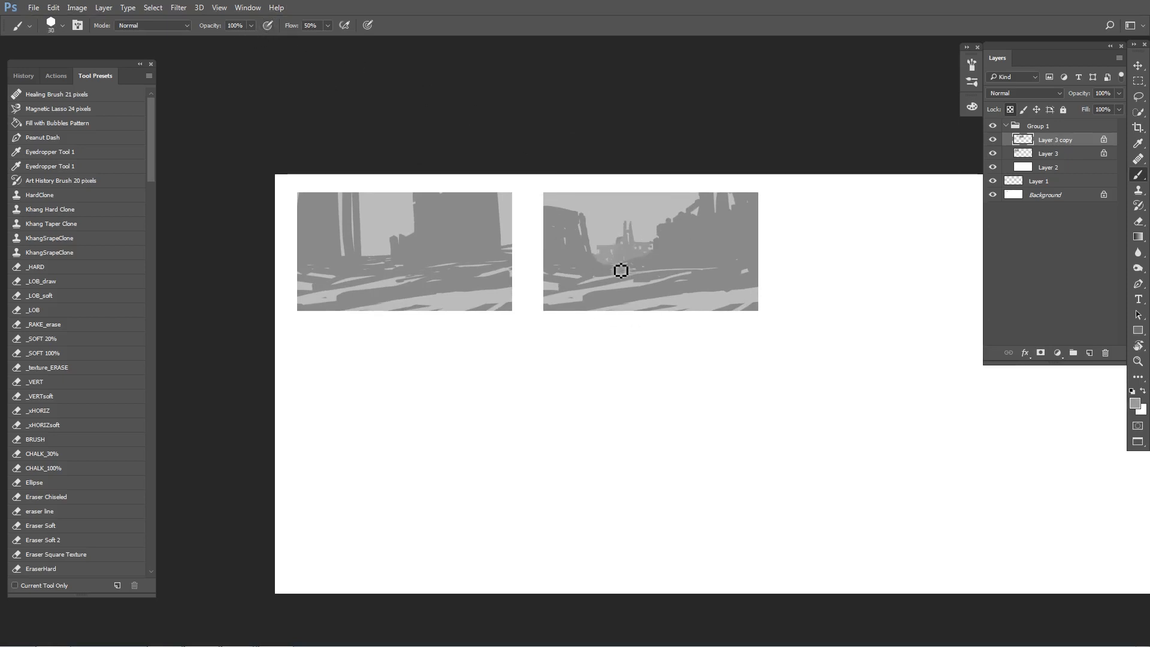
Refine the distant ruins and their base beside the right mass with small strokes of sampled grays.
key(bracketleft)
key(bracketleft)
key(bracketleft)
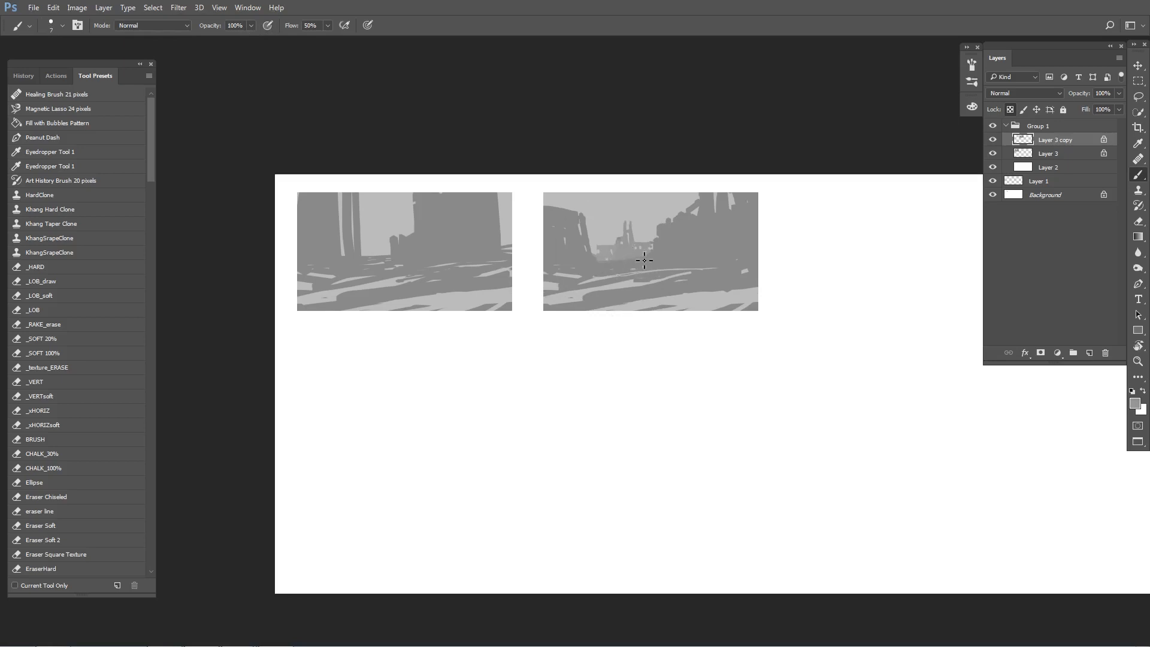
key(bracketright)
key(bracketright)
key(bracketright)
key(bracketright)
key(bracketright)
key(bracketright)
alt+click(627, 247)
drag(627, 248, 629, 241)
alt+click(624, 238)
alt+click(619, 232)
alt+click(626, 246)
alt+click(654, 252)
alt+click(658, 243)
alt+click(658, 247)
mouse_move(652, 259)
mouse_down()
mouse_move(668, 258)
mouse_move(649, 260)
mouse_up()
Sample the sky gray and paint out the thin spires above the distant ruins.
alt+click(629, 212)
key(bracketright)
key(bracketright)
key(bracketright)
drag(626, 229, 624, 233)
key(bracketleft)
drag(620, 241, 621, 249)
Sample the dark gray and extend the left structure up to the thumbnail's upper edge.
key(])
alt+click(568, 223)
drag(565, 223, 556, 217)
Refine the left structure's slanted inner edge and narrow gaps with alternating light and dark sampled grays.
key(])
key(])
alt+click(590, 205)
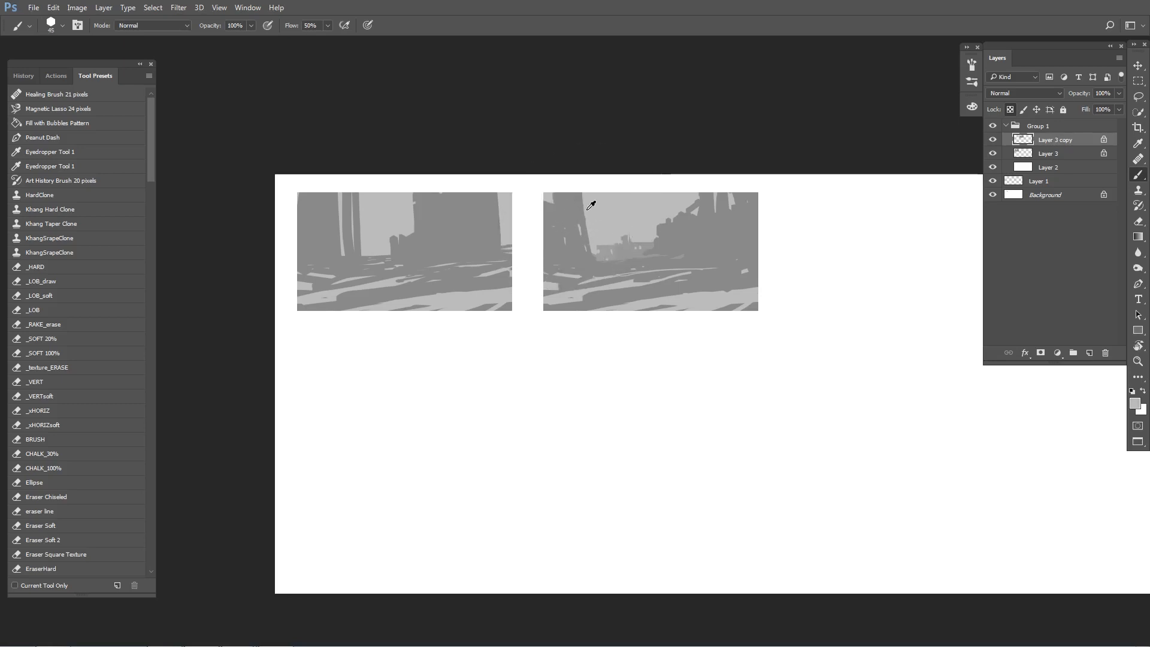
alt+click(570, 210)
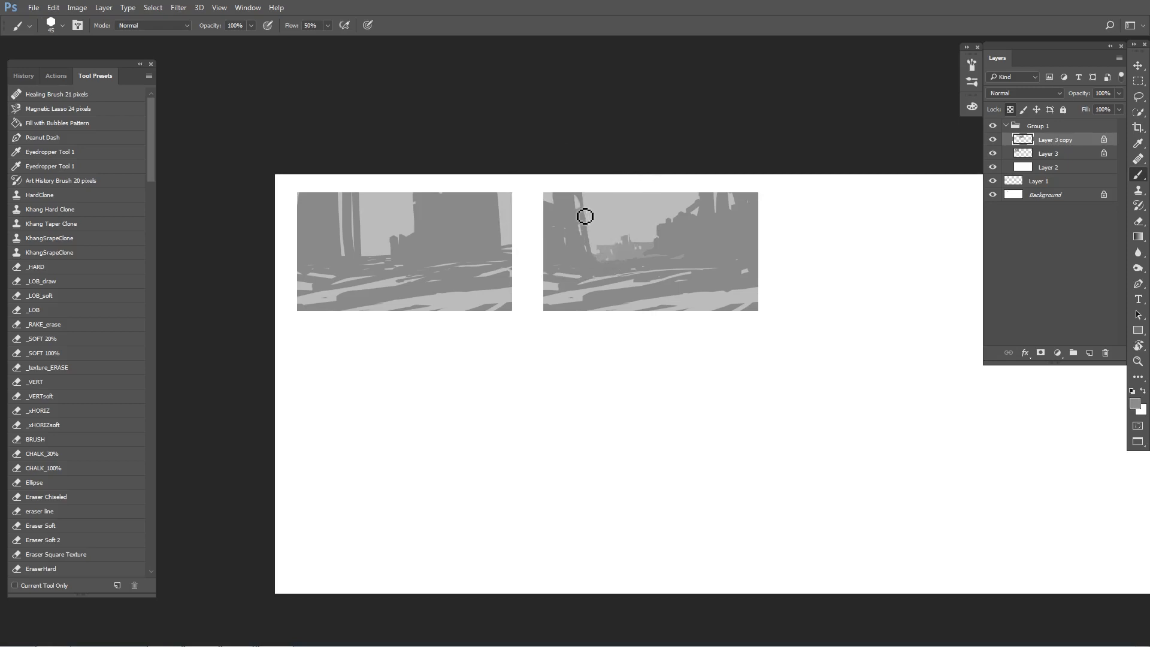
alt+click(581, 205)
alt+click(576, 231)
alt+click(565, 204)
alt+click(576, 212)
drag(571, 195, 574, 216)
alt+click(576, 214)
alt+click(693, 248)
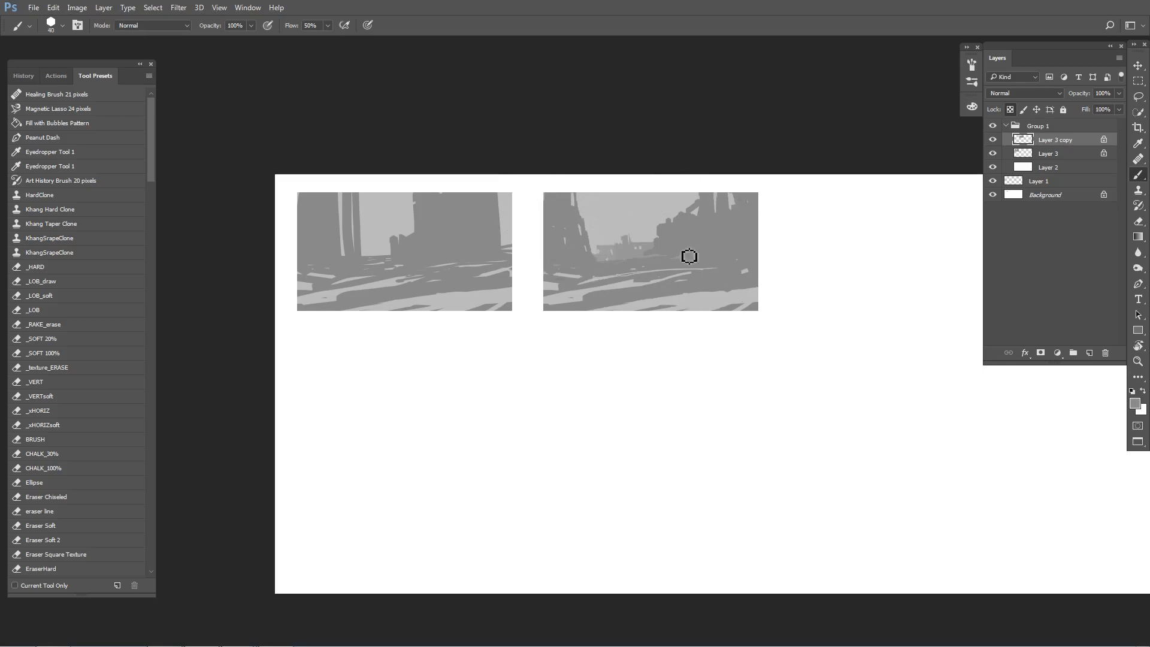
Sample the nearby grays and paint over the ground around the left structure's base in the second thumbnail.
alt+click(650, 260)
alt+click(621, 282)
alt+click(644, 267)
key(bracketright)
key(bracketright)
drag(594, 278, 666, 264)
Fill the gaps in the right mass along the thumbnail's upper edge with a larger brush and sampled gray.
alt+click(629, 252)
key(bracketright)
key(bracketright)
key(bracketright)
drag(704, 196, 731, 206)
alt+click(736, 210)
Refine the right mass's stepped inner edge with small strokes of sampled gray.
key(bracketright)
key(bracketright)
key(bracketleft)
key(bracketleft)
key(bracketleft)
alt+click(689, 221)
key(bracketleft)
key(bracketleft)
key(bracketleft)
mouse_move(679, 215)
mouse_down()
mouse_move(704, 206)
mouse_move(685, 209)
mouse_move(669, 240)
mouse_move(666, 199)
mouse_move(667, 246)
mouse_move(670, 223)
mouse_up()
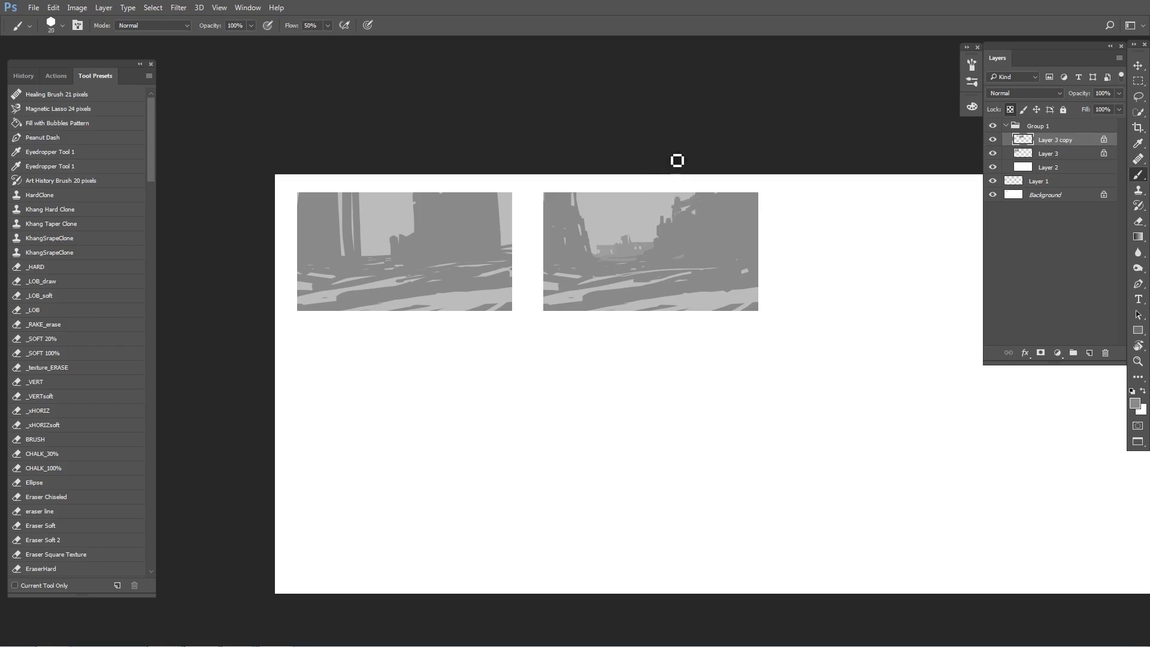
Flip the canvas horizontally and check where the Keyboard Shortcuts command is found.
key(F2)
key(ctrl+minus)
key(ctrl+plus)
drag(534, 308, 449, 334)
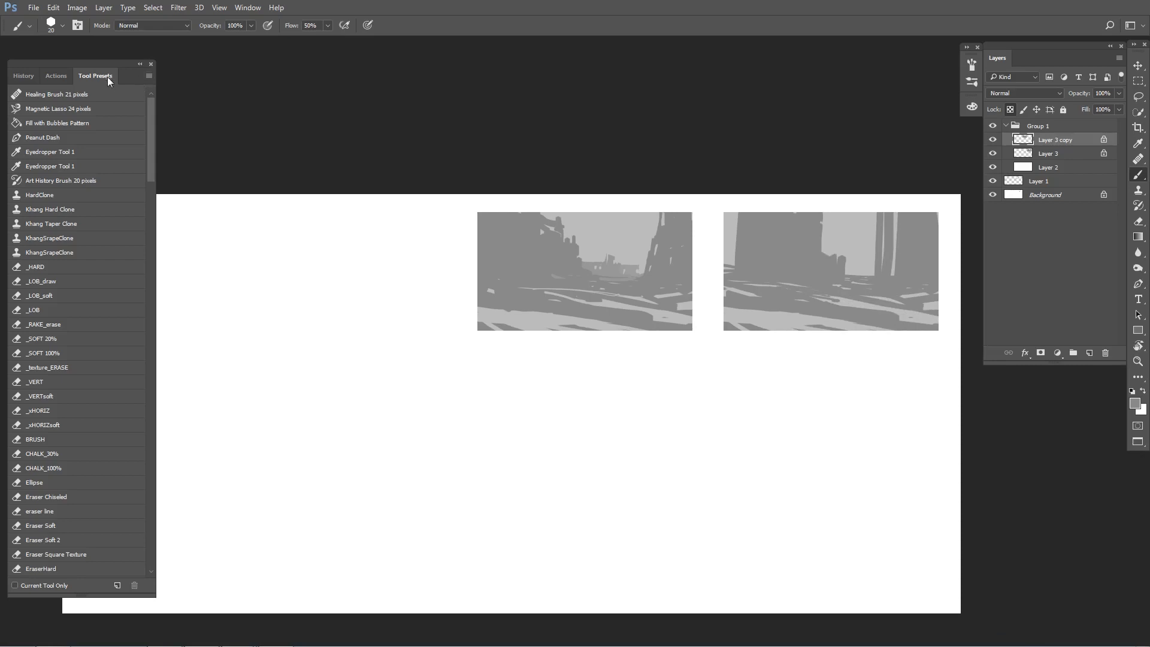
click(55, 9)
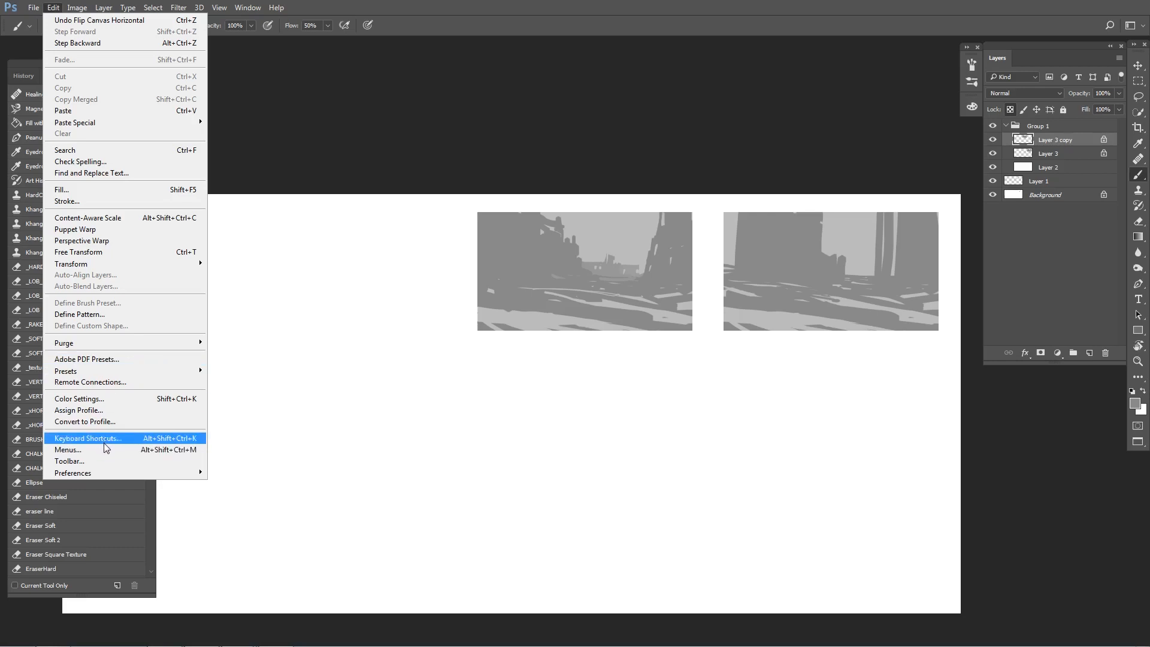
click(450, 181)
Sample the distant ruins' gray and add a taller silhouette to them with a 15 px brush.
key(bracketleft)
key(bracketleft)
key(bracketleft)
key(bracketright)
key(bracketright)
key(bracketright)
key(bracketright)
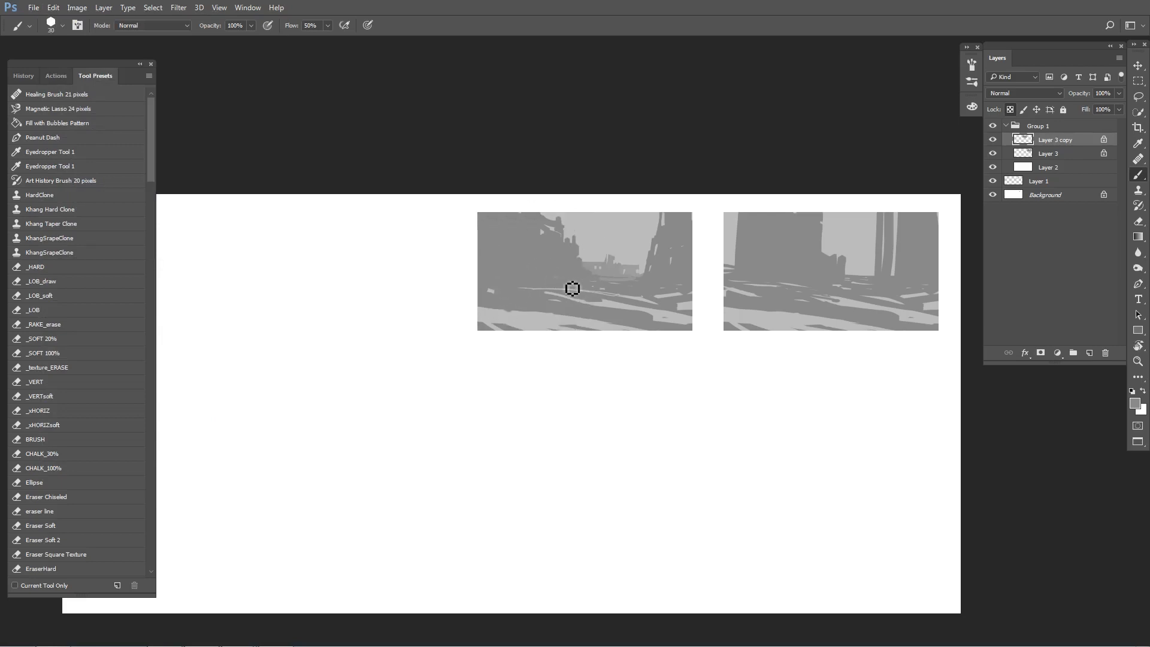
alt+click(610, 273)
key(bracketleft)
key(bracketleft)
key(bracketleft)
mouse_move(619, 275)
mouse_down()
mouse_move(627, 261)
mouse_move(640, 276)
mouse_up()
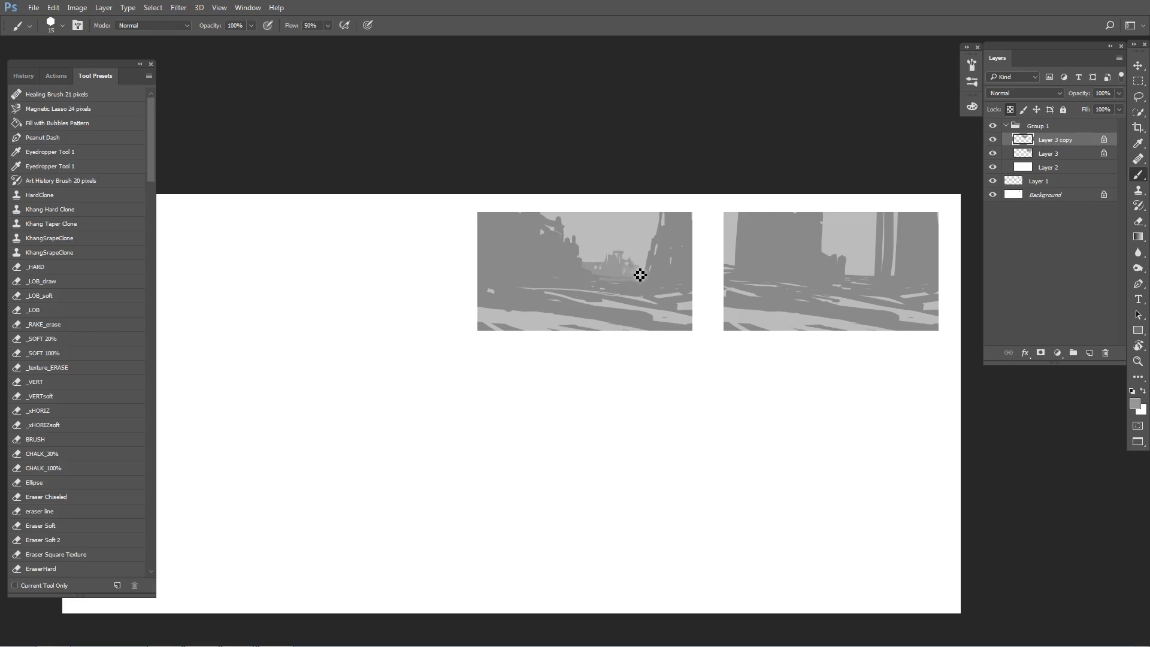
Duplicate the ruins thumbnail layer, place the copy beside the original in the empty space, and lock its transparent pixels for painting.
key(bracketright)
key(ctrl+j)
key(v)
drag(557, 286, 319, 294)
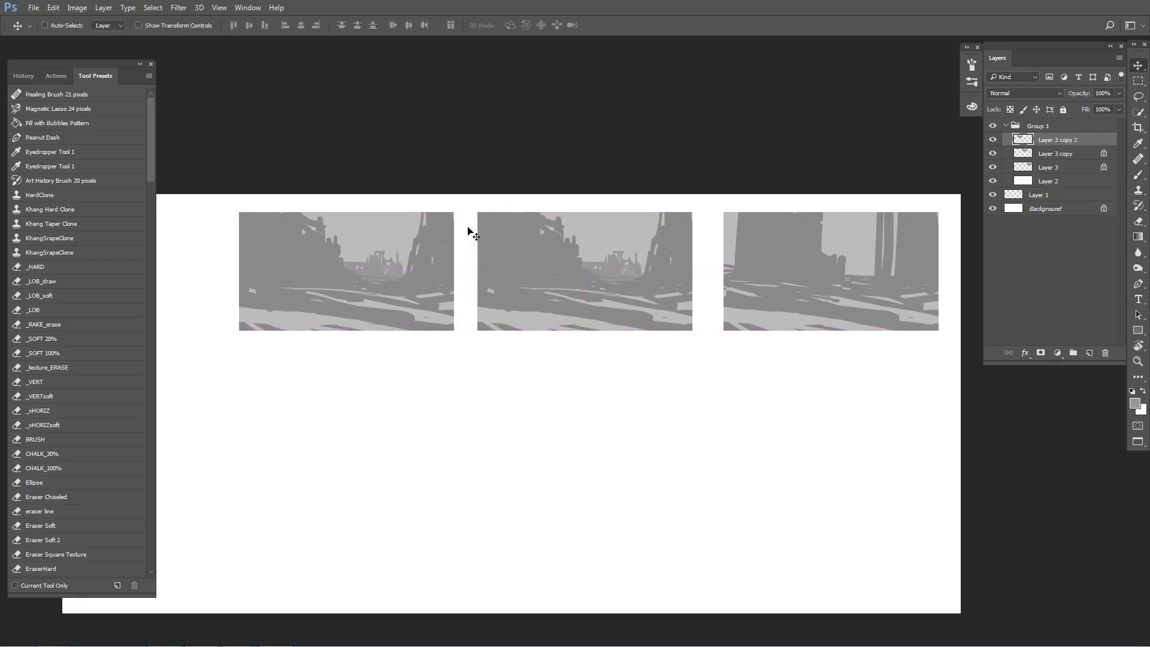
key(b)
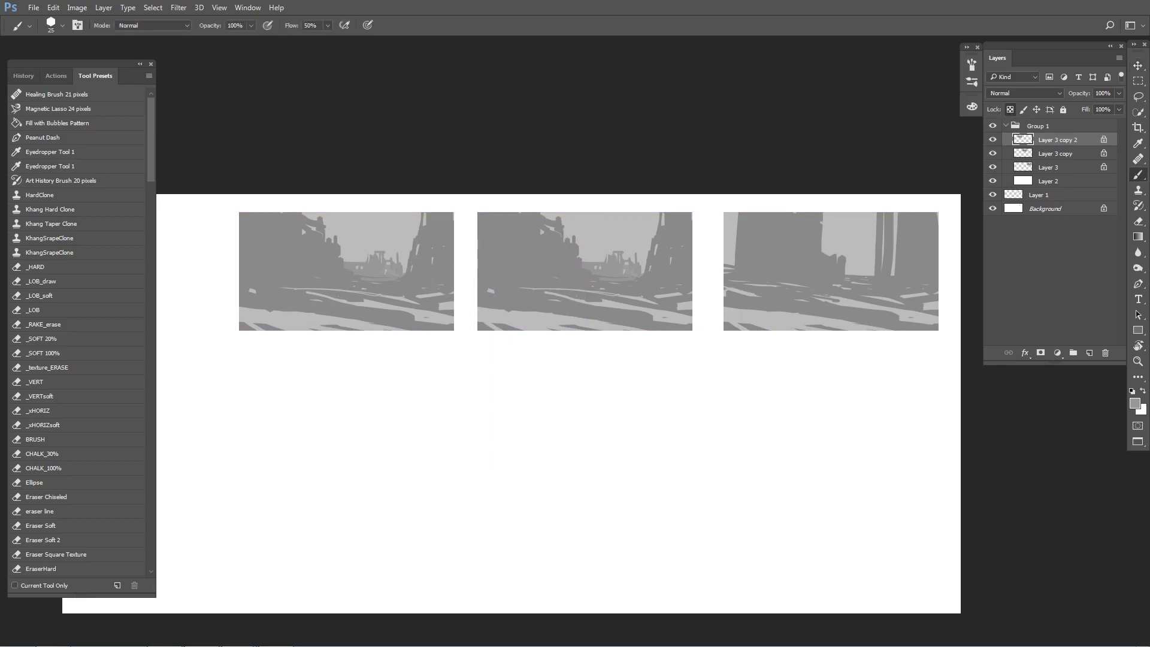
Sample the sky gray and cover the new thumbnail completely with a 300 px brush.
alt+click(369, 234)
key(bracketright)
key(bracketright)
key(bracketright)
key(bracketright)
key(bracketright)
key(bracketright)
key(bracketright)
key(bracketright)
key(bracketright)
key(bracketright)
key(bracketright)
key(bracketright)
key(bracketright)
key(bracketright)
key(bracketright)
key(bracketright)
mouse_move(426, 214)
mouse_down()
mouse_move(423, 248)
mouse_move(394, 251)
mouse_move(291, 221)
mouse_move(228, 231)
mouse_move(279, 221)
mouse_move(226, 206)
mouse_move(249, 331)
mouse_move(307, 276)
mouse_up()
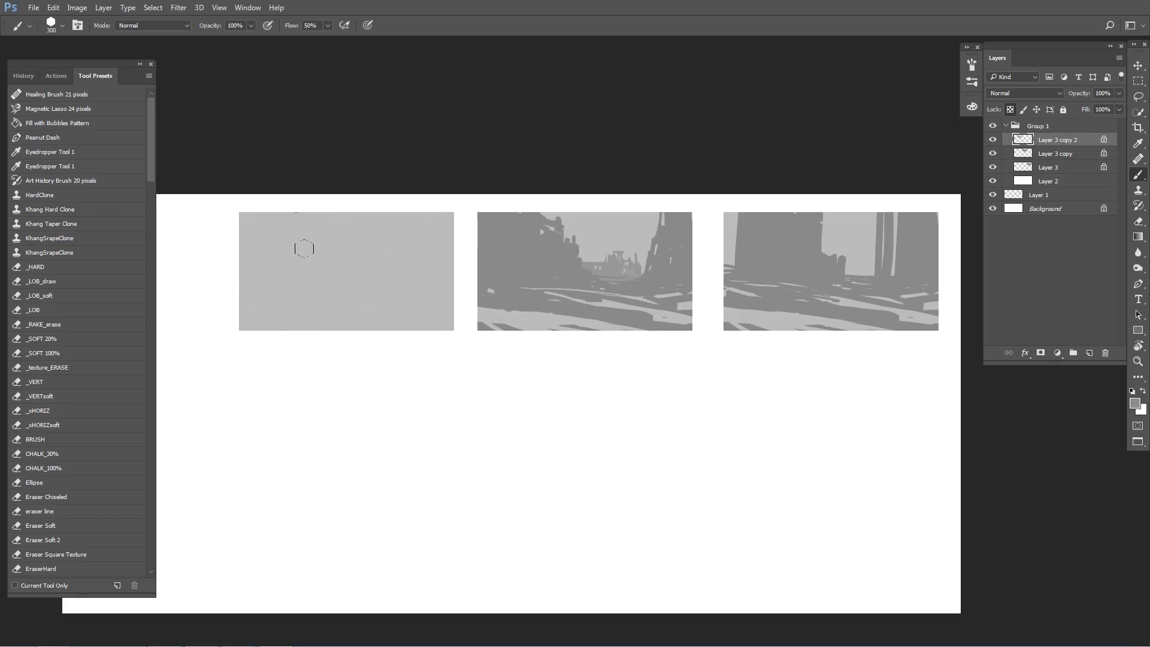
Block in dark gray ground bands across the foreground of the blank thumbnail.
key(bracketleft)
key(bracketleft)
key(bracketleft)
key(bracketright)
key(bracketright)
key(bracketright)
key(bracketright)
key(bracketright)
mouse_move(312, 289)
mouse_down()
mouse_move(442, 319)
mouse_move(451, 306)
mouse_move(436, 323)
mouse_move(216, 352)
mouse_up()
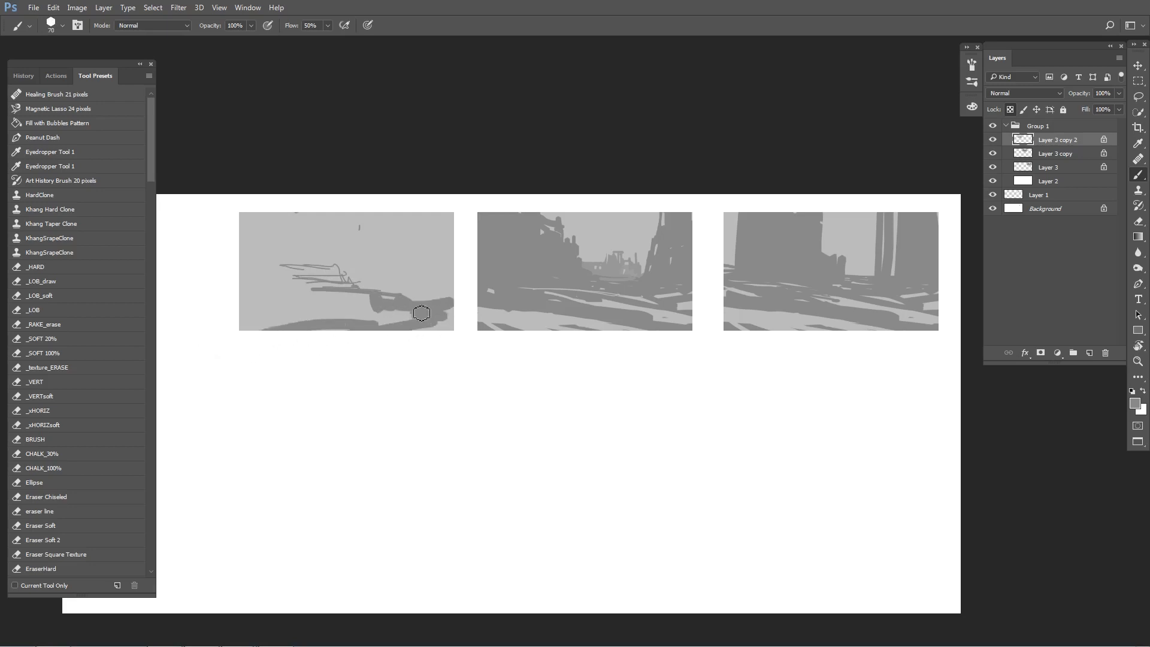
drag(399, 318, 223, 327)
Rough in a tall dark tower on the left side of the thumbnail with vertical strokes.
key(bracketleft)
key(bracketleft)
key(bracketleft)
key(bracketleft)
key(bracketleft)
mouse_move(337, 266)
mouse_down()
mouse_move(353, 290)
mouse_move(349, 279)
mouse_move(361, 278)
mouse_move(348, 275)
mouse_move(352, 285)
mouse_up()
mouse_move(342, 228)
mouse_down()
mouse_move(316, 266)
mouse_move(340, 269)
mouse_move(307, 262)
mouse_move(304, 288)
mouse_move(293, 268)
mouse_move(305, 239)
mouse_move(317, 253)
mouse_move(322, 237)
mouse_move(343, 257)
mouse_move(346, 228)
mouse_move(310, 218)
mouse_move(317, 241)
mouse_move(296, 266)
mouse_move(283, 219)
mouse_move(279, 265)
mouse_move(274, 224)
mouse_move(272, 267)
mouse_move(290, 269)
mouse_move(296, 298)
mouse_move(358, 277)
mouse_move(294, 276)
mouse_move(299, 297)
mouse_move(267, 264)
mouse_move(282, 282)
mouse_move(270, 294)
mouse_move(315, 293)
mouse_up()
Extend the dark ground strokes along the tower's base toward the thumbnail's left edge.
key(])
key(])
key(])
key(])
key(])
key(bracketleft)
key(bracketleft)
key(bracketleft)
key(bracketleft)
key(bracketleft)
key(bracketleft)
mouse_move(242, 292)
mouse_down()
mouse_move(386, 302)
mouse_move(215, 312)
mouse_move(279, 309)
mouse_move(303, 270)
mouse_up()
Paint a blocky dark arch structure on the right side of the ground with a larger brush.
key(bracketright)
key(bracketright)
key(bracketright)
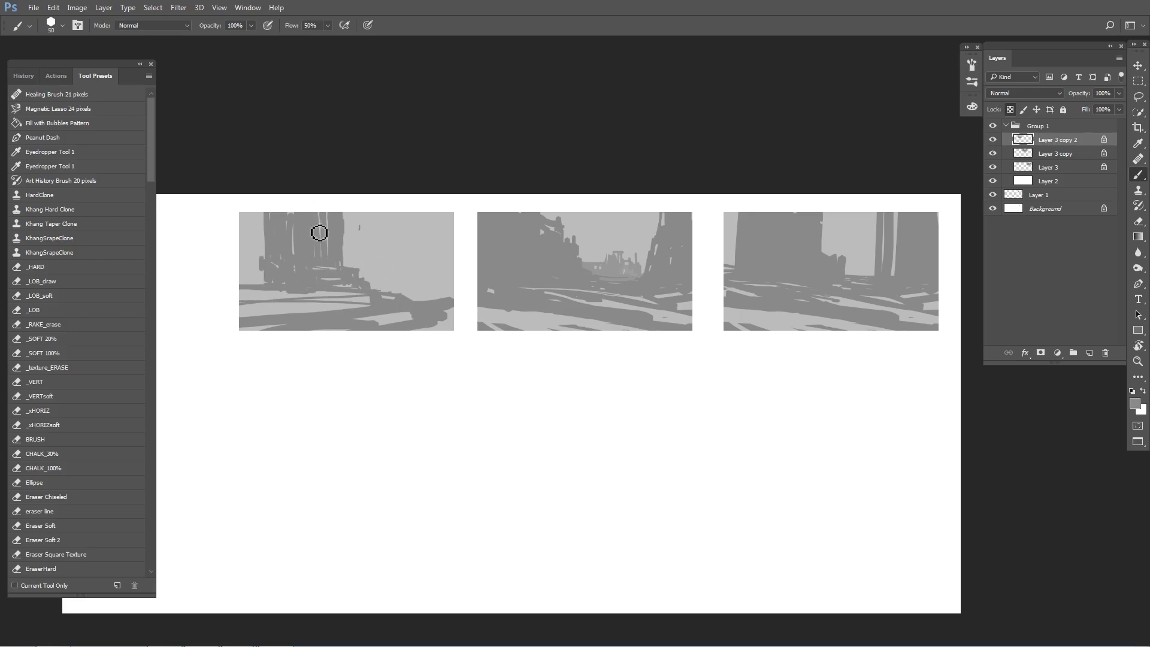
key(bracketleft)
mouse_move(368, 270)
mouse_down()
mouse_move(363, 224)
mouse_move(369, 277)
mouse_up()
key(bracketright)
key(bracketright)
key(bracketright)
key(bracketright)
key(bracketright)
alt+click(371, 275)
mouse_move(363, 219)
mouse_down()
mouse_move(375, 277)
mouse_move(365, 218)
mouse_up()
mouse_move(372, 267)
mouse_down()
mouse_move(388, 288)
mouse_move(406, 273)
mouse_move(366, 265)
mouse_move(406, 265)
mouse_move(426, 299)
mouse_move(450, 314)
mouse_up()
Add a low mass to the left of the tower and fill the tower's gaps with a 60 px brush.
key(bracketleft)
key(bracketleft)
key(bracketleft)
key(bracketleft)
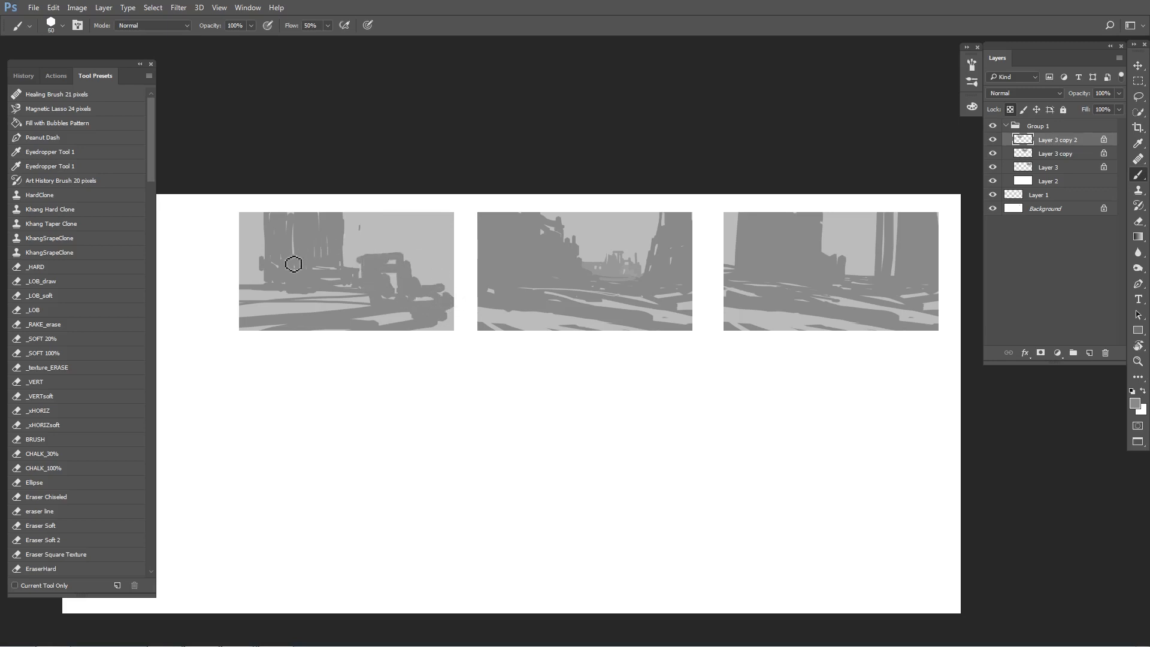
mouse_move(269, 259)
mouse_down()
mouse_move(233, 287)
mouse_move(254, 260)
mouse_move(240, 263)
mouse_up()
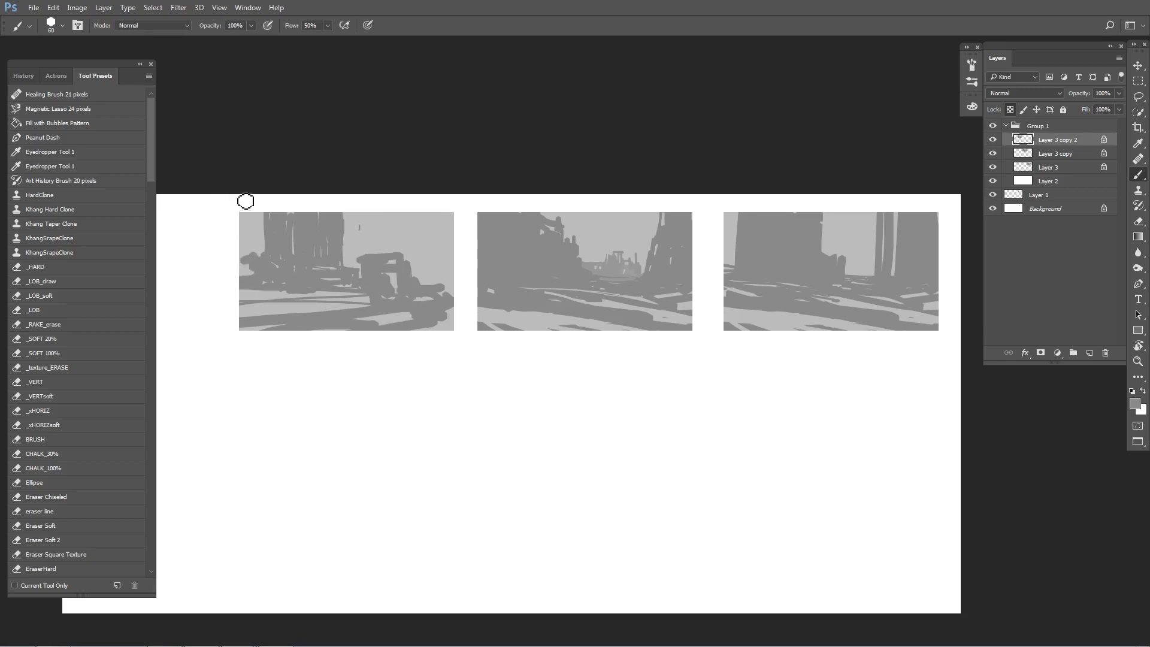
mouse_move(295, 246)
mouse_down()
mouse_move(294, 221)
mouse_move(280, 239)
mouse_move(288, 262)
mouse_move(328, 224)
mouse_move(354, 264)
mouse_move(343, 216)
mouse_move(341, 257)
mouse_up()
Clean up the tower's right edge into a stepped silhouette with sampled dark and sky grays.
alt+click(327, 235)
key(bracketleft)
key(bracketleft)
key(bracketleft)
key(bracketleft)
alt+click(353, 251)
key(bracketleft)
key(bracketleft)
key(bracketleft)
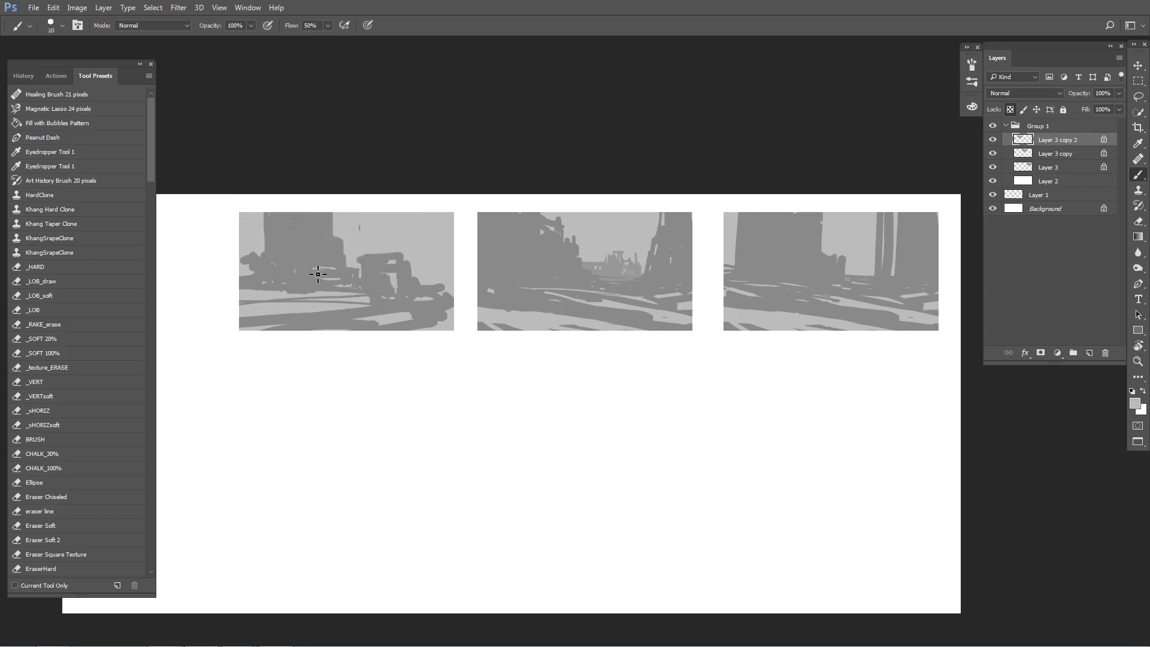
Carve thin light strokes into the ground at the tower's base with sampled grays and a small brush.
key(bracketright)
key(bracketright)
mouse_move(345, 283)
mouse_down()
mouse_move(323, 282)
mouse_move(360, 289)
mouse_up()
alt+click(320, 282)
key(bracketleft)
alt+click(337, 275)
key(bracketleft)
Break up the ground below the tower with broader strokes of alternating sampled grays.
key(bracketright)
key(bracketright)
key(bracketright)
key(bracketright)
key(bracketright)
key(bracketright)
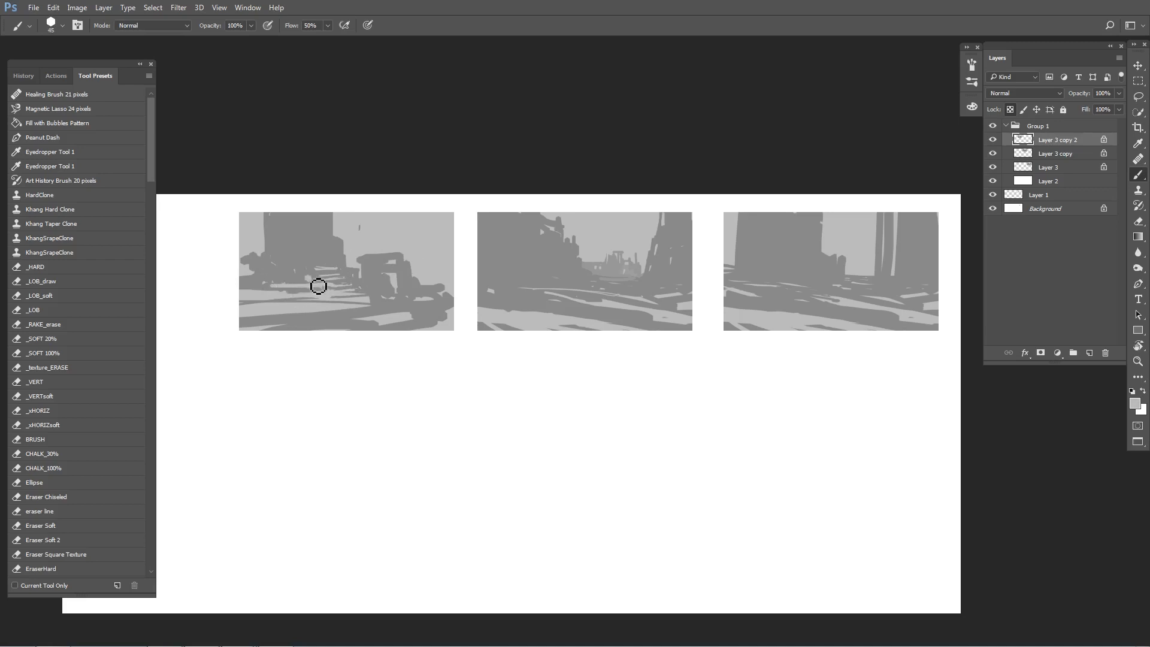
alt+click(303, 278)
drag(319, 292, 297, 291)
alt+click(299, 293)
alt+click(307, 286)
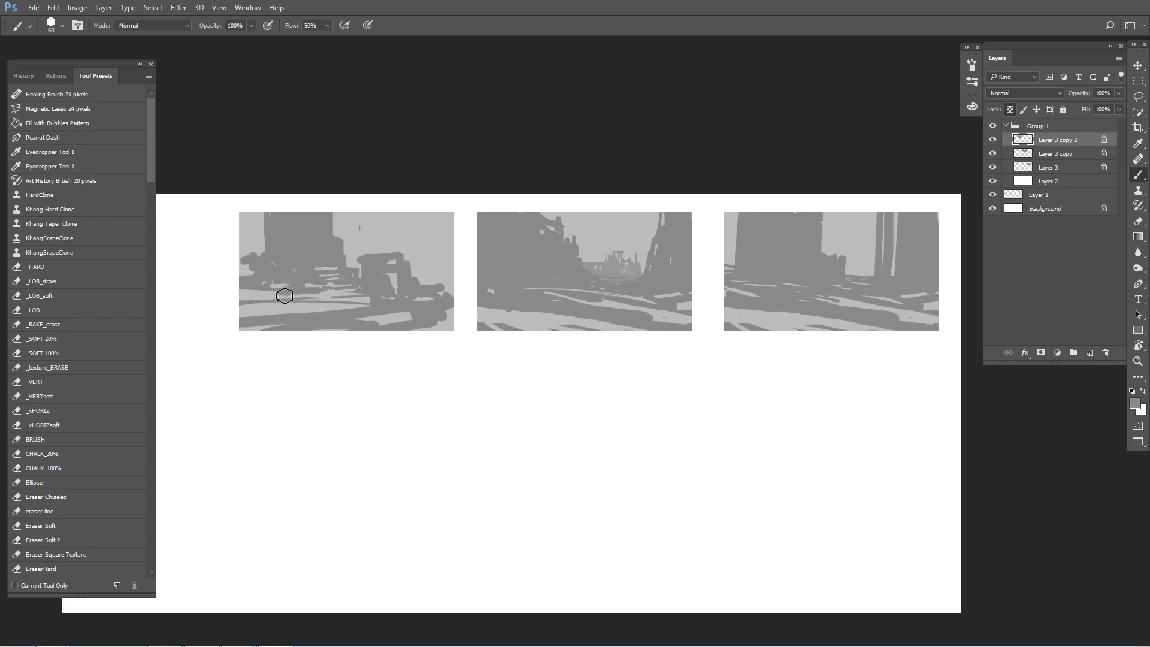
Sample the dark gray and build up the low mass between the tower and the thumbnail's left edge.
alt+click(287, 299)
alt+click(257, 266)
key(bracketright)
drag(255, 280, 259, 262)
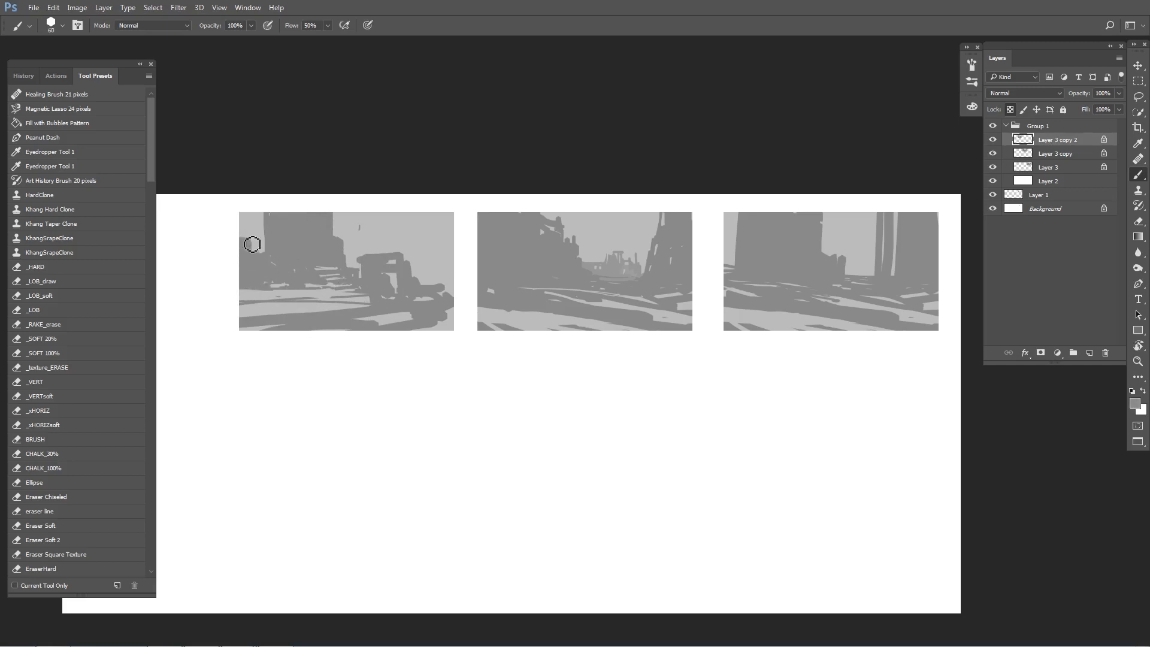
Undo the trial stroke on the tower, then narrow its upper left side with the sampled sky gray.
drag(273, 220, 264, 262)
key(ctrl+z)
alt+click(280, 224)
alt+click(256, 216)
mouse_move(262, 226)
mouse_down()
mouse_move(267, 244)
mouse_move(264, 220)
mouse_move(280, 227)
mouse_move(281, 257)
mouse_up()
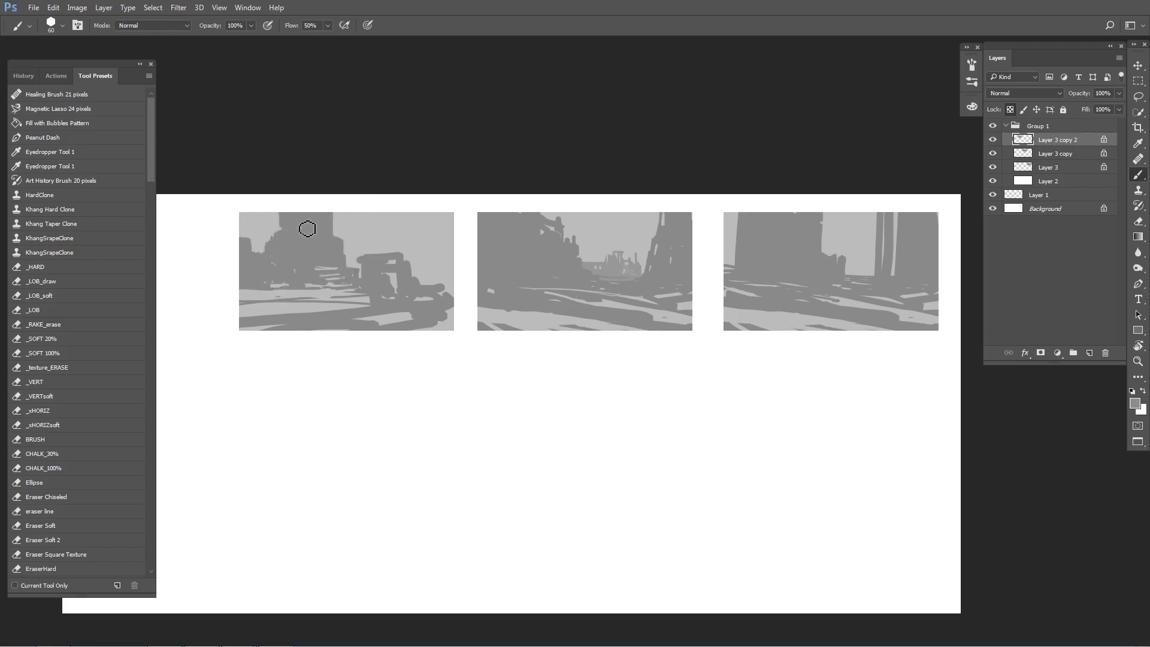
Fill the right arch into a rounded mass, carve narrow vertical light openings in it, and add a light stroke at the tower's base.
mouse_move(366, 261)
mouse_down()
mouse_move(397, 259)
mouse_move(410, 273)
mouse_move(391, 285)
mouse_up()
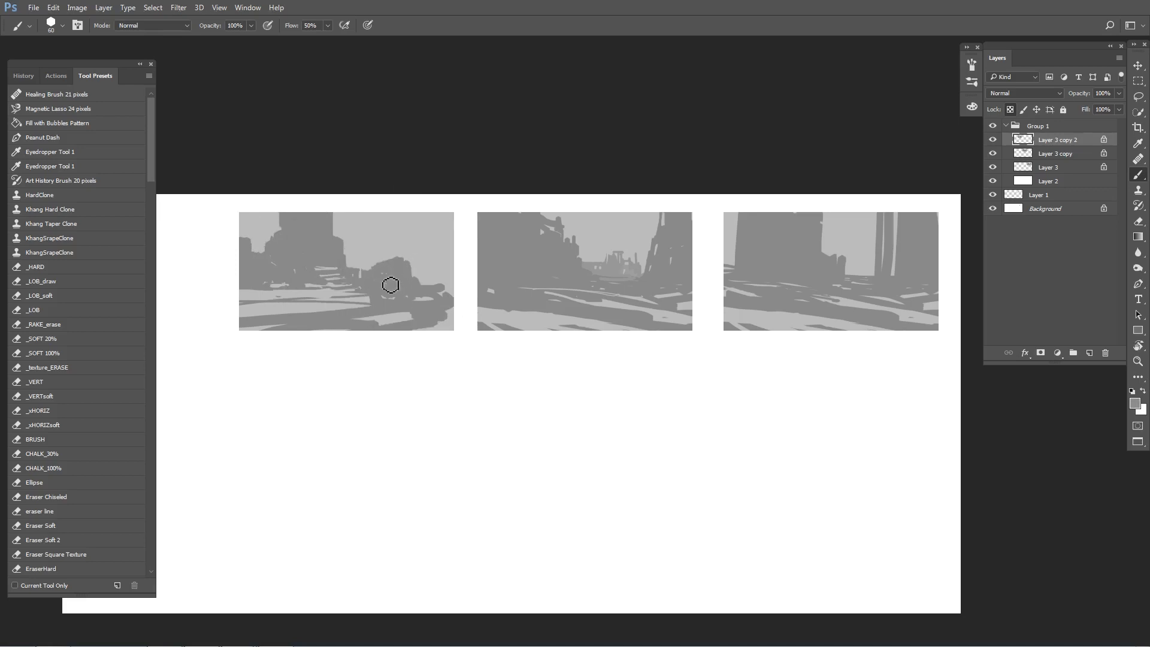
key(bracketleft)
key(bracketleft)
drag(406, 268, 409, 289)
drag(401, 266, 403, 292)
drag(394, 262, 388, 290)
drag(381, 264, 380, 286)
drag(292, 259, 318, 267)
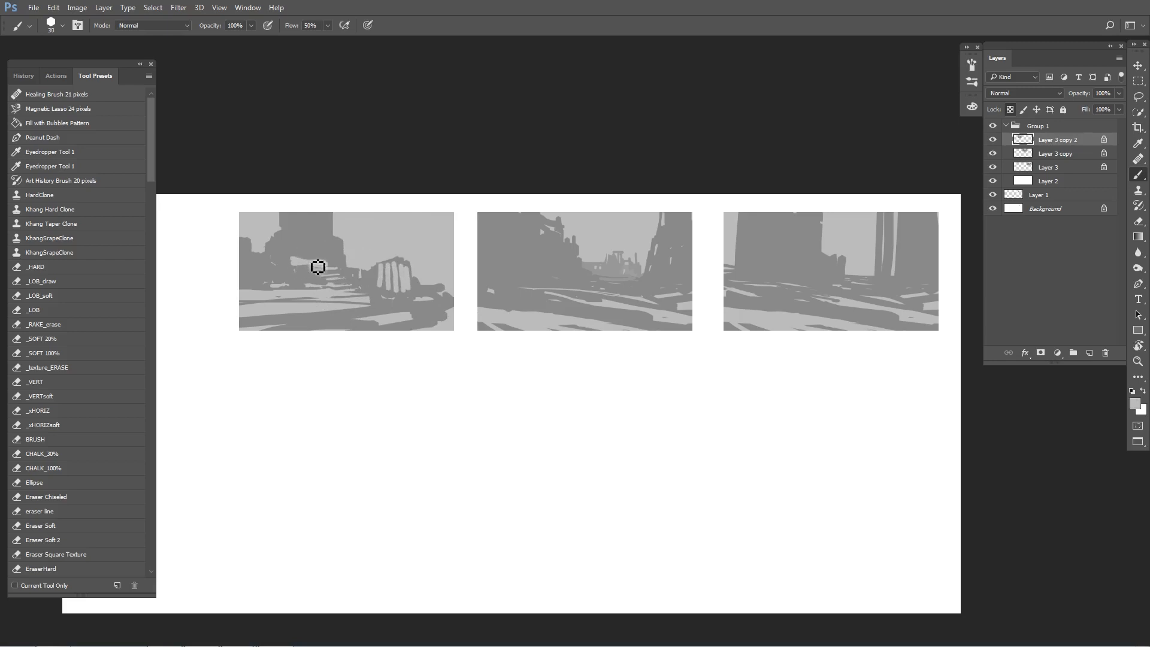
Undo the light openings carved in the rounded mass, then rework the ground at the tower's base with sampled grays.
key(ctrl+alt+z)
key(ctrl+alt+z)
key(ctrl+alt+z)
key(ctrl+alt+z)
key(ctrl+alt+z)
alt+click(353, 250)
mouse_move(335, 267)
mouse_down()
mouse_move(318, 268)
mouse_move(348, 292)
mouse_up()
alt+click(328, 280)
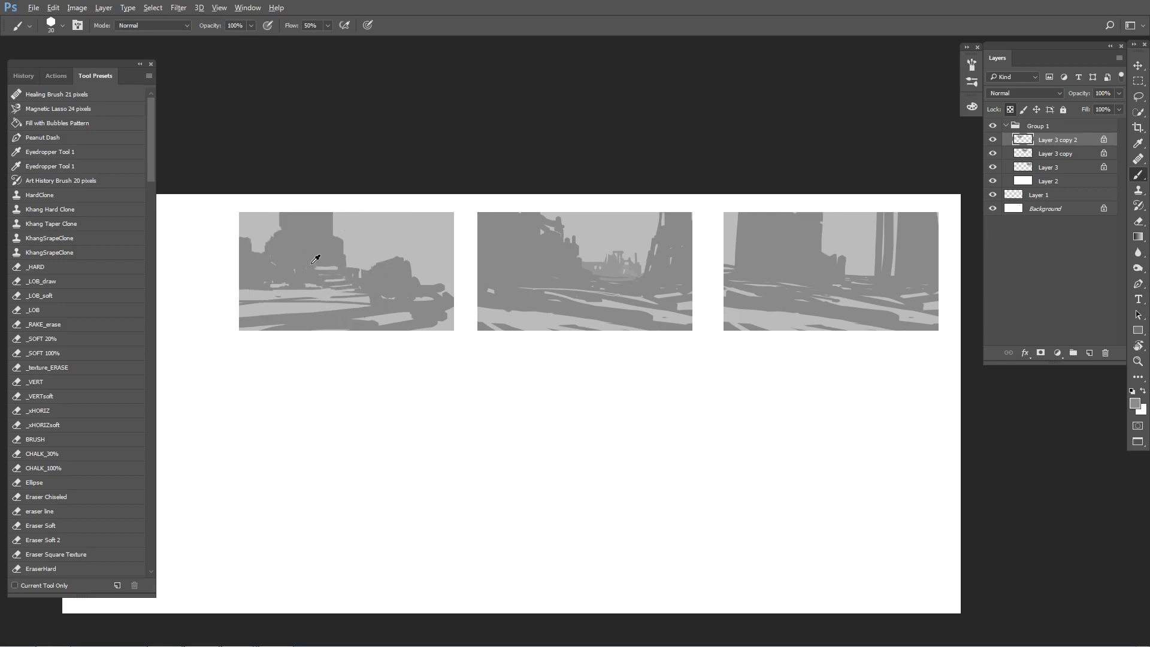
drag(318, 278, 359, 292)
Sample the tower's dark gray and fill out its lower edge on the side facing the rounded mass.
alt+click(364, 260)
alt+click(362, 250)
alt+click(327, 224)
drag(337, 252, 336, 245)
Sample the rounded mass's dark gray and extend the mass with a smaller brush toward the thumbnail's right edge.
alt+click(385, 265)
key(bracketleft)
key(bracketleft)
mouse_move(385, 272)
mouse_down()
mouse_move(404, 282)
mouse_move(383, 285)
mouse_move(412, 274)
mouse_move(396, 268)
mouse_move(412, 268)
mouse_move(418, 285)
mouse_move(452, 288)
mouse_up()
Sample the light gray and rework the ground below the rounded mass with a very narrow brush.
alt+click(409, 274)
alt+click(432, 263)
key(bracketleft)
key(bracketleft)
key(bracketleft)
key(bracketleft)
key(bracketleft)
key(bracketleft)
key(bracketleft)
key(bracketleft)
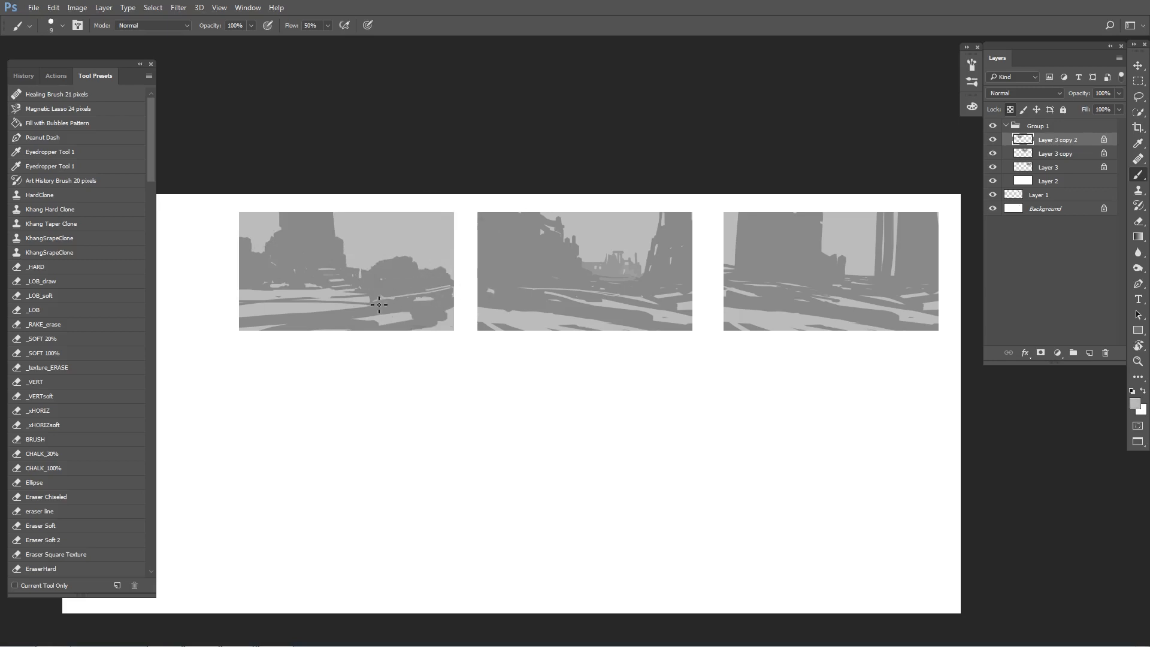
mouse_move(395, 301)
mouse_down()
mouse_move(344, 314)
mouse_move(439, 301)
mouse_move(432, 311)
mouse_up()
Sample the dark gray and solidify the base of the rounded mass with a 30-pixel brush.
alt+click(404, 282)
alt+click(408, 280)
key(bracketright)
key(bracketright)
key(bracketright)
alt+click(403, 280)
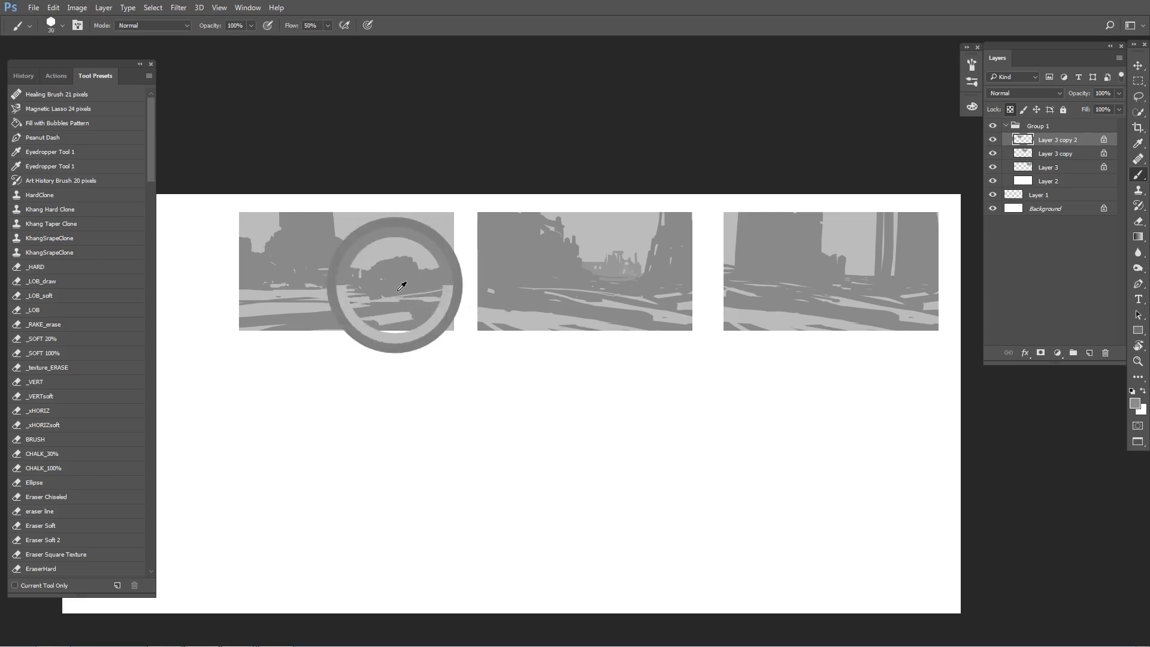
mouse_move(398, 296)
mouse_down()
mouse_move(438, 284)
mouse_move(396, 300)
mouse_move(424, 296)
mouse_move(393, 293)
mouse_up()
alt+click(402, 275)
alt+click(385, 274)
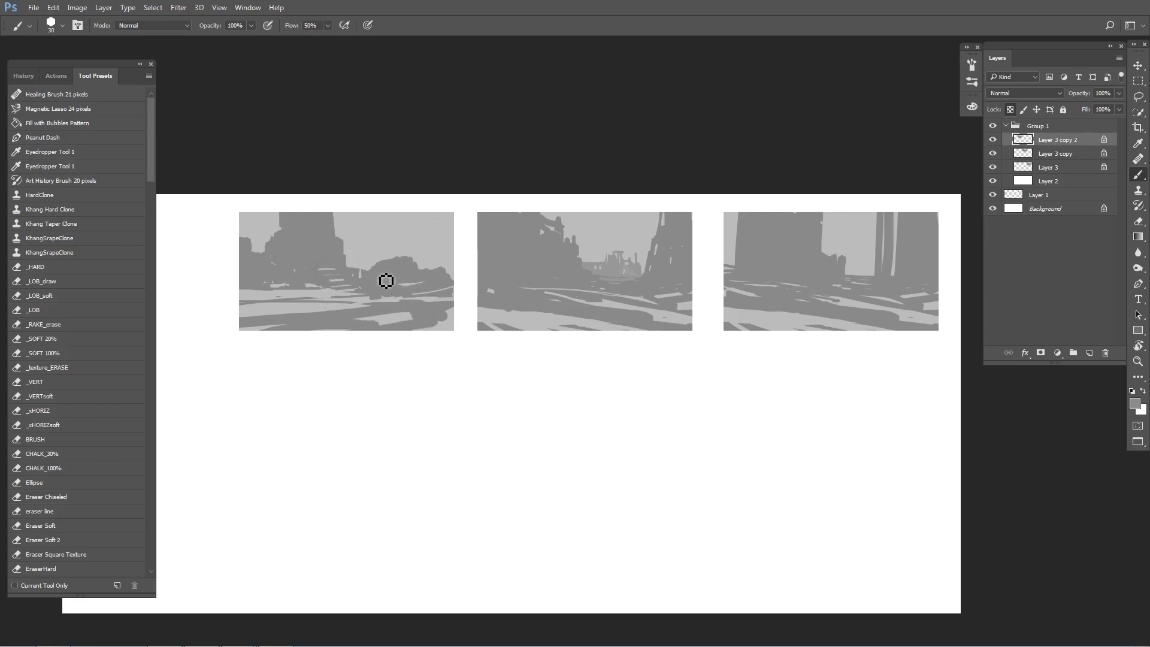
Trim the rounded mass into a lower, flatter block with the sampled sky gray, undoing the excess stroke.
alt+click(412, 280)
key(bracketleft)
key(bracketleft)
alt+click(339, 244)
alt+click(370, 253)
key(])
key(])
key(])
key(])
key(])
key(])
drag(380, 264, 430, 258)
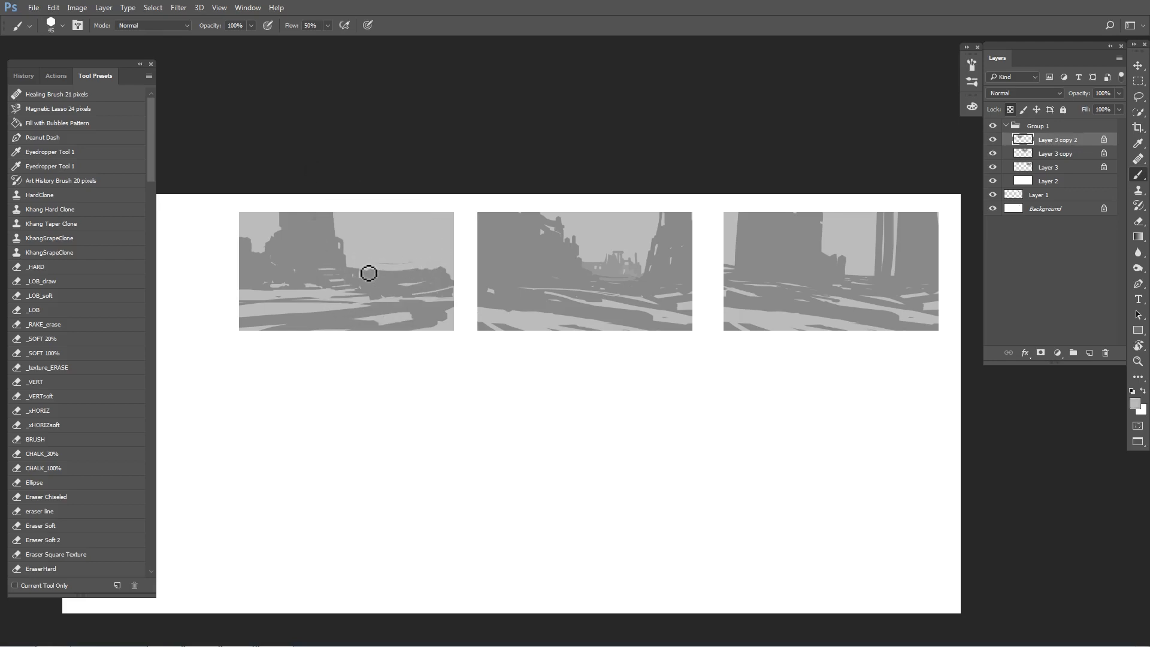
key(bracketleft)
key(ctrl+z)
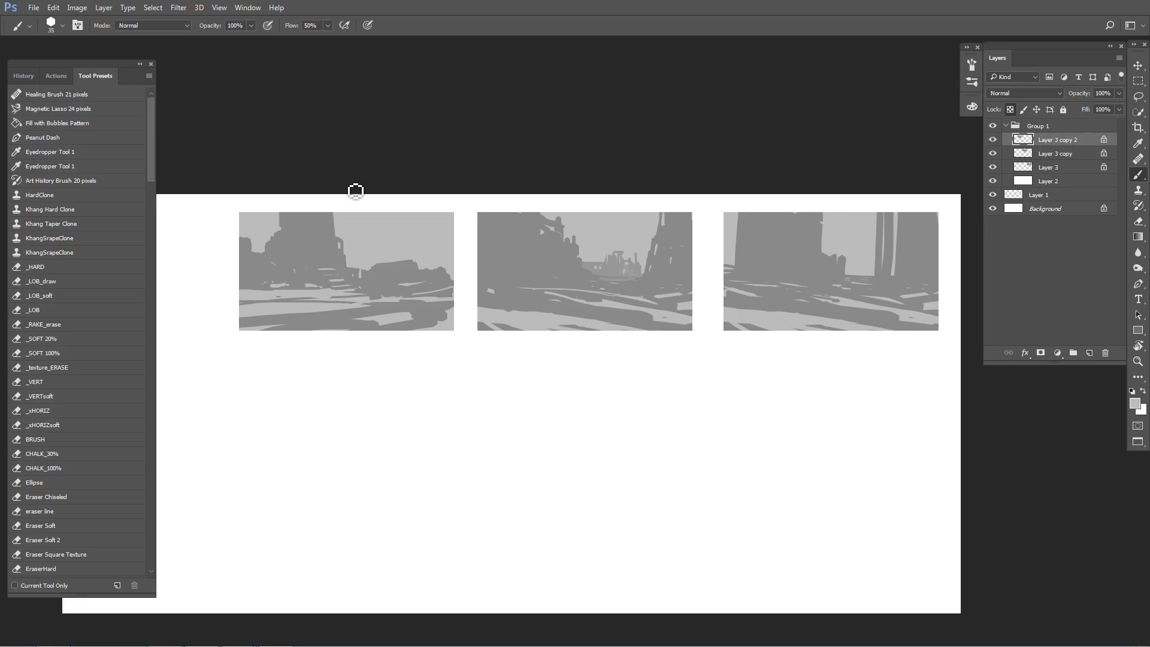
Flip the whole canvas horizontally.
key(ctrl+shift+h)
key(ctrl+minus)
key(ctrl+minus)
key(ctrl+plus)
key(ctrl+plus)
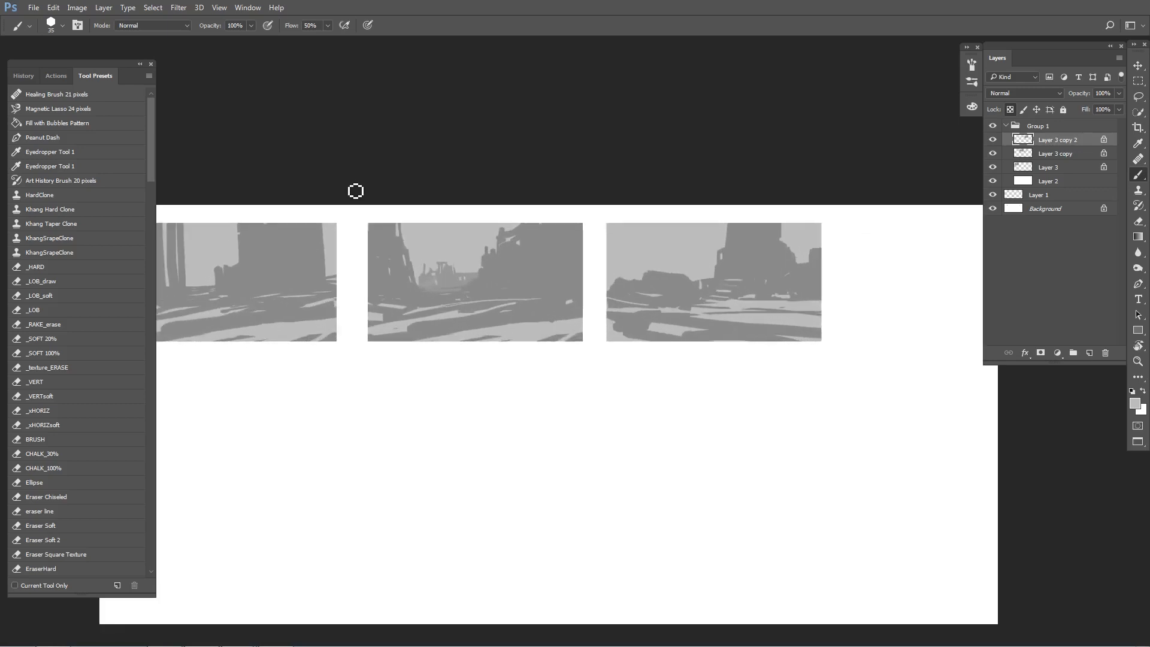
Duplicate the tower thumbnail's layer and place the copy below the leftmost thumbnail to start a second row.
key(ctrl+j)
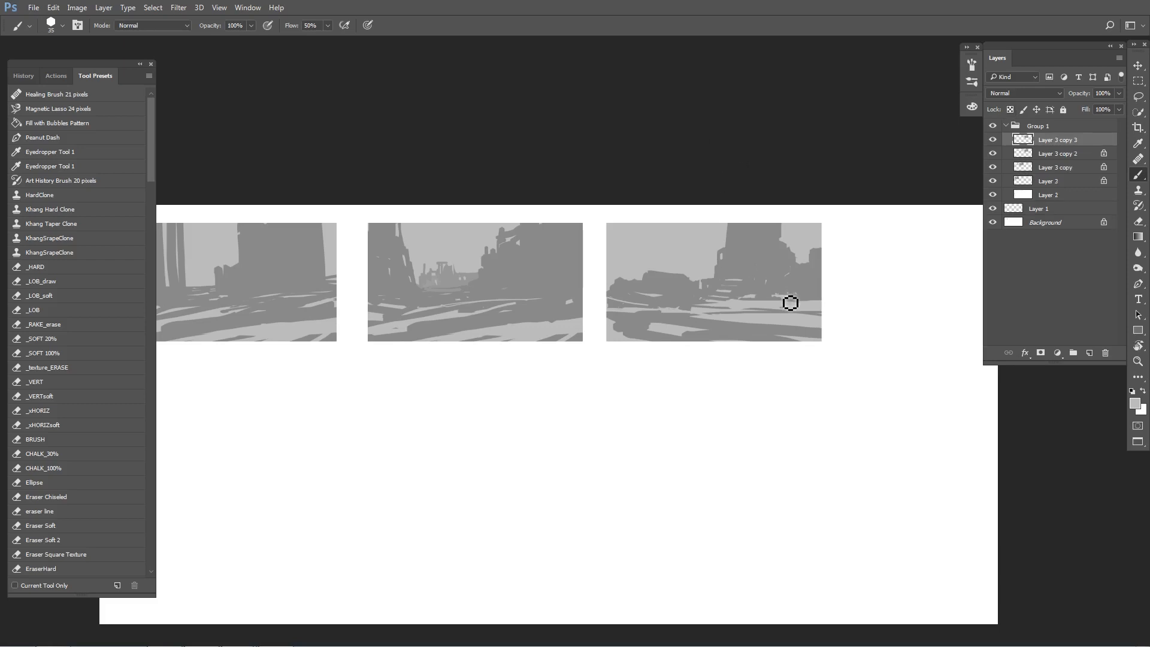
key(v)
drag(783, 310, 498, 450)
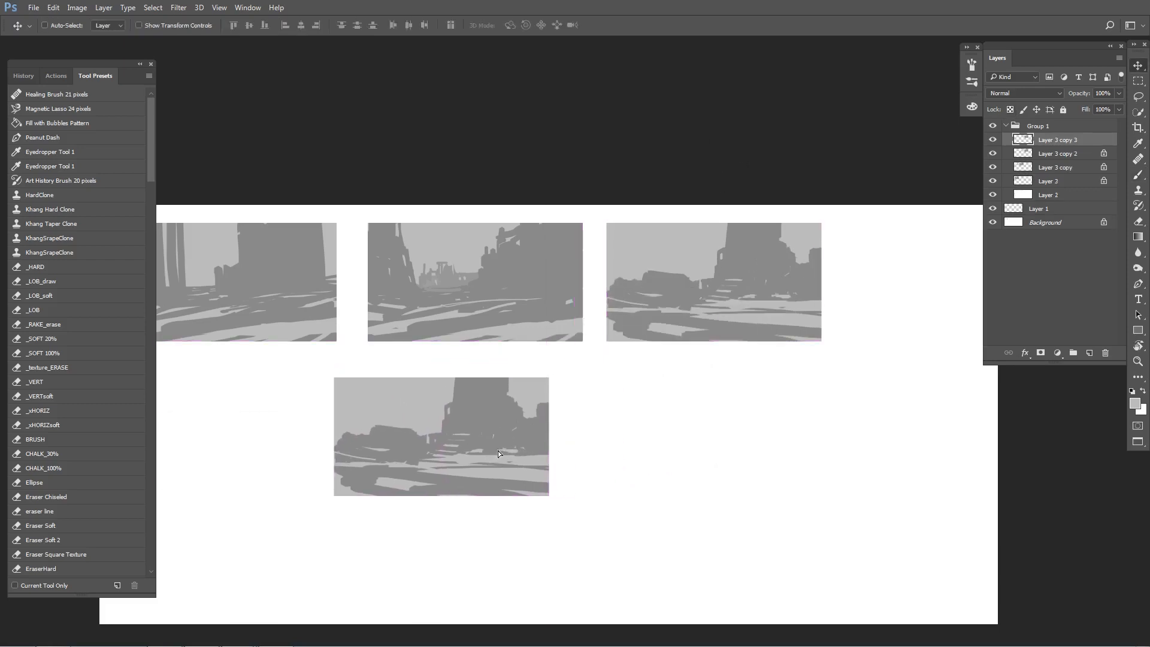
drag(663, 432, 822, 415)
drag(651, 407, 422, 394)
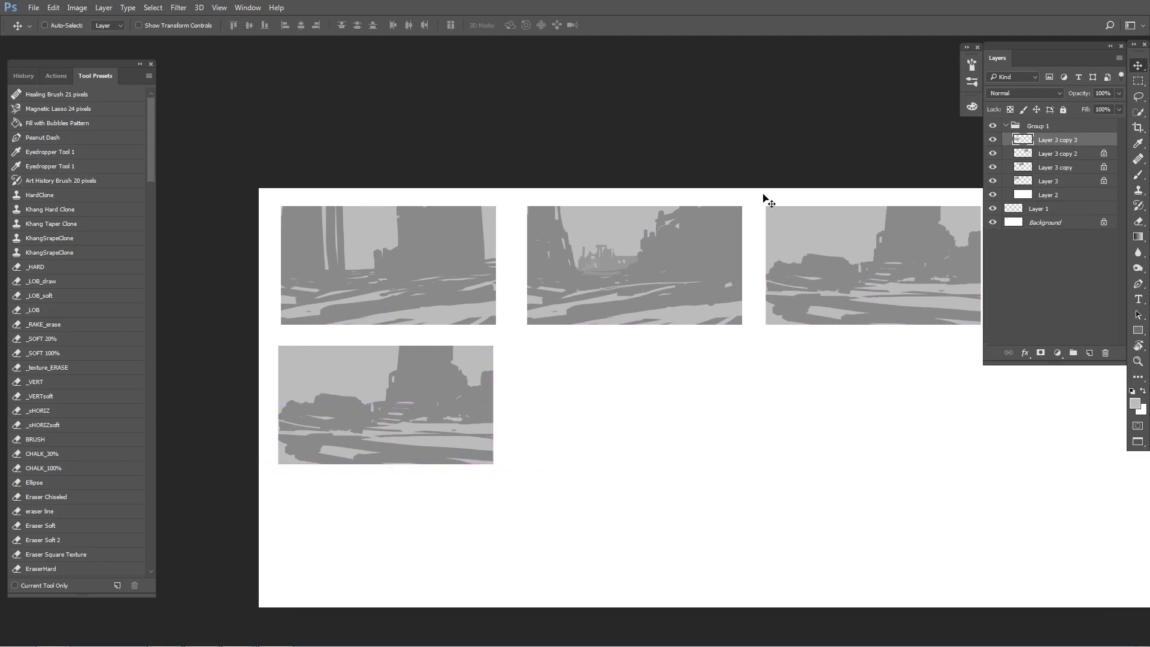
Enlarge the brush to 200 pixels, undo the stroke spilling outside the copy, and lock the layer's transparent pixels.
key(b)
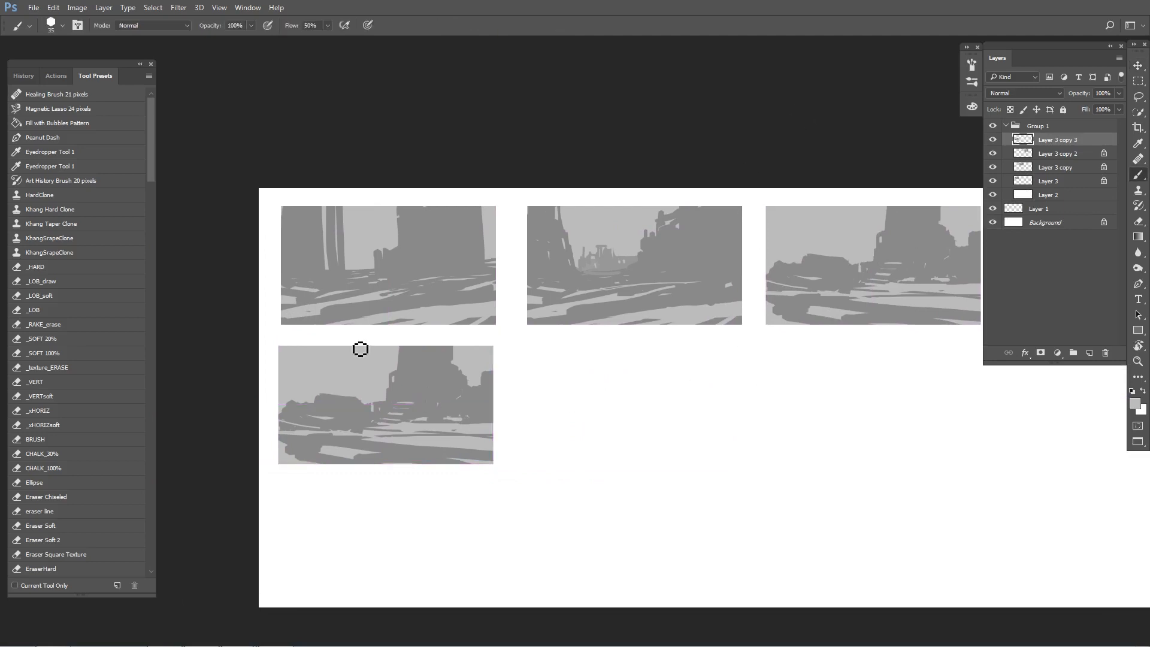
key(bracketright)
key(bracketright)
key(bracketright)
key(bracketright)
key(bracketright)
key(bracketright)
key(bracketright)
key(bracketright)
key(bracketright)
key(bracketright)
key(bracketright)
key(bracketright)
mouse_move(399, 355)
mouse_down()
mouse_move(474, 345)
mouse_move(441, 362)
mouse_up()
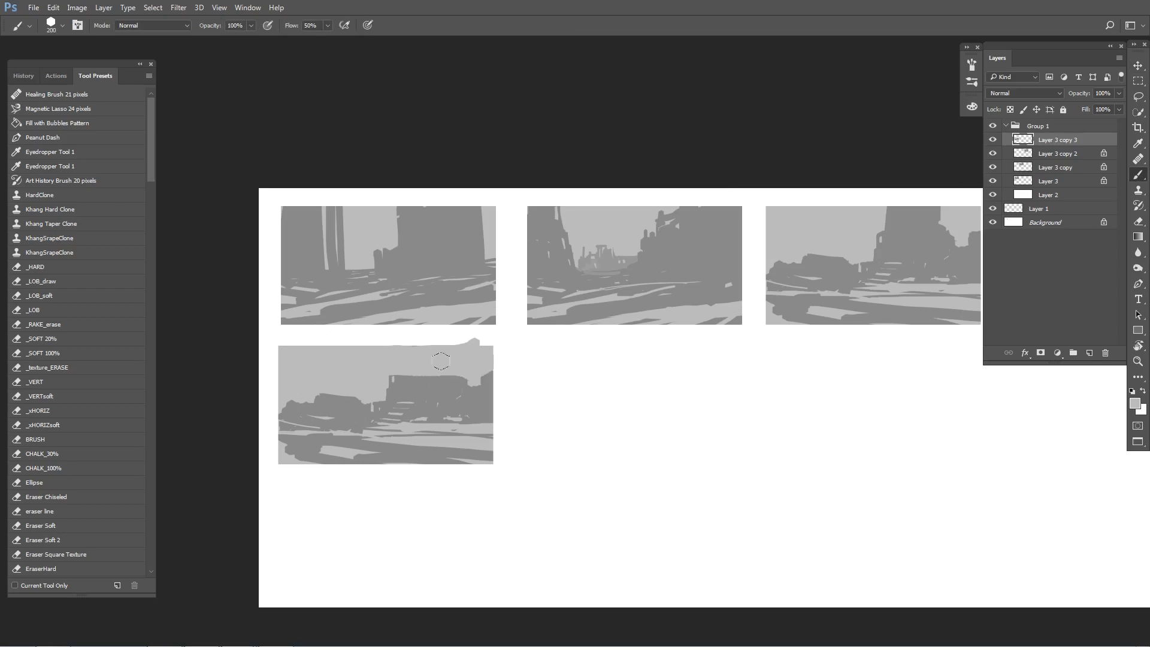
key(ctrl+z)
key(ctrl+alt+z)
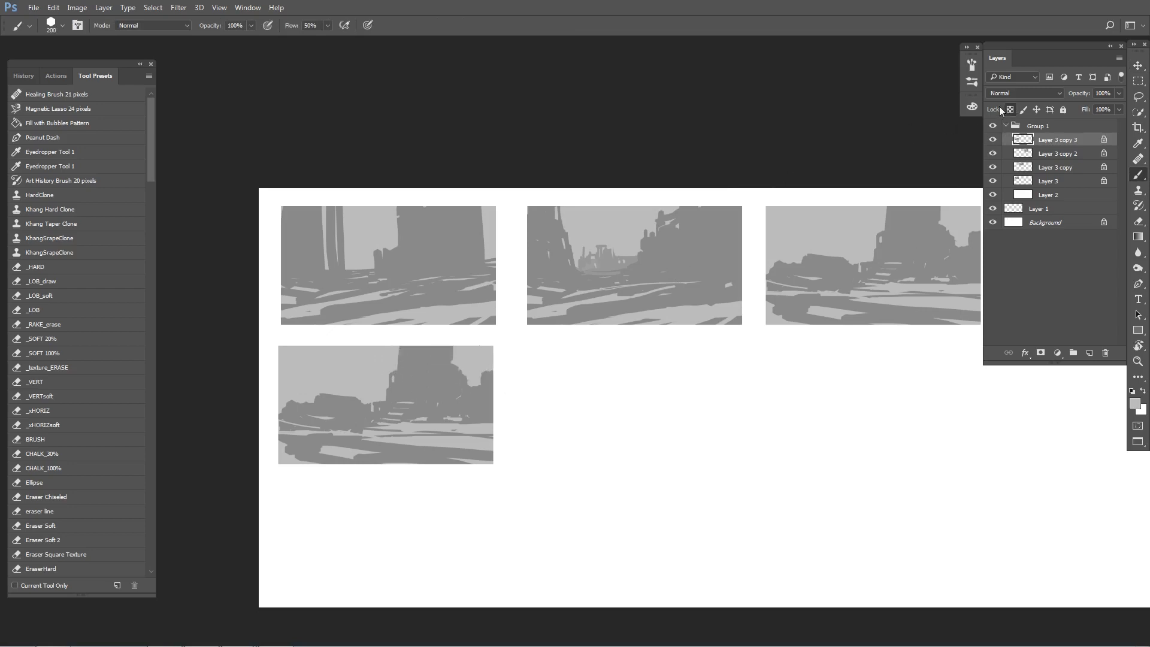
Cover most of the copied thumbnail with light gray, then block in a large tower on its right with sampled dark gray.
mouse_move(368, 350)
mouse_down()
mouse_move(455, 383)
mouse_move(335, 440)
mouse_move(367, 445)
mouse_move(401, 360)
mouse_move(453, 456)
mouse_up()
alt+click(474, 399)
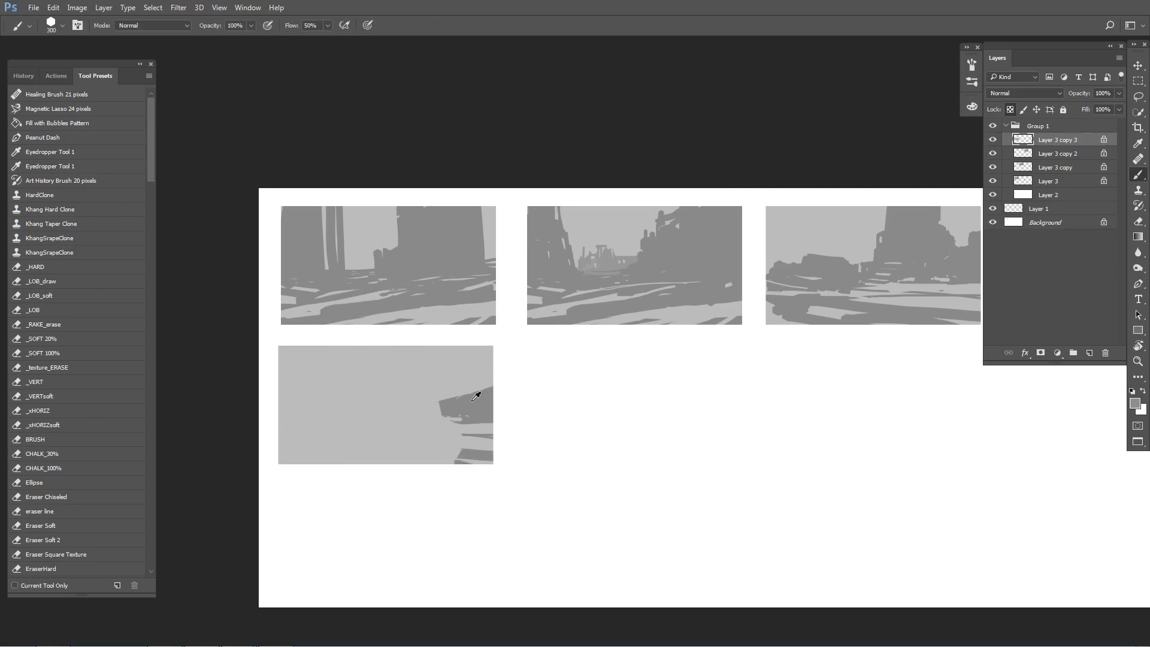
alt+click(418, 390)
key(bracketleft)
key(bracketleft)
key(bracketleft)
mouse_move(418, 390)
mouse_down()
mouse_move(477, 466)
mouse_move(463, 411)
mouse_move(282, 431)
mouse_move(452, 405)
mouse_up()
mouse_move(371, 415)
mouse_down()
mouse_move(477, 372)
mouse_move(489, 349)
mouse_up()
Sample the light gray and sweep a sloping ground plane across the thumbnail below the tower with a 60-pixel brush.
alt+click(467, 422)
key(bracketleft)
key(bracketleft)
key(bracketleft)
key(bracketleft)
key(bracketleft)
key(bracketleft)
drag(488, 402, 219, 439)
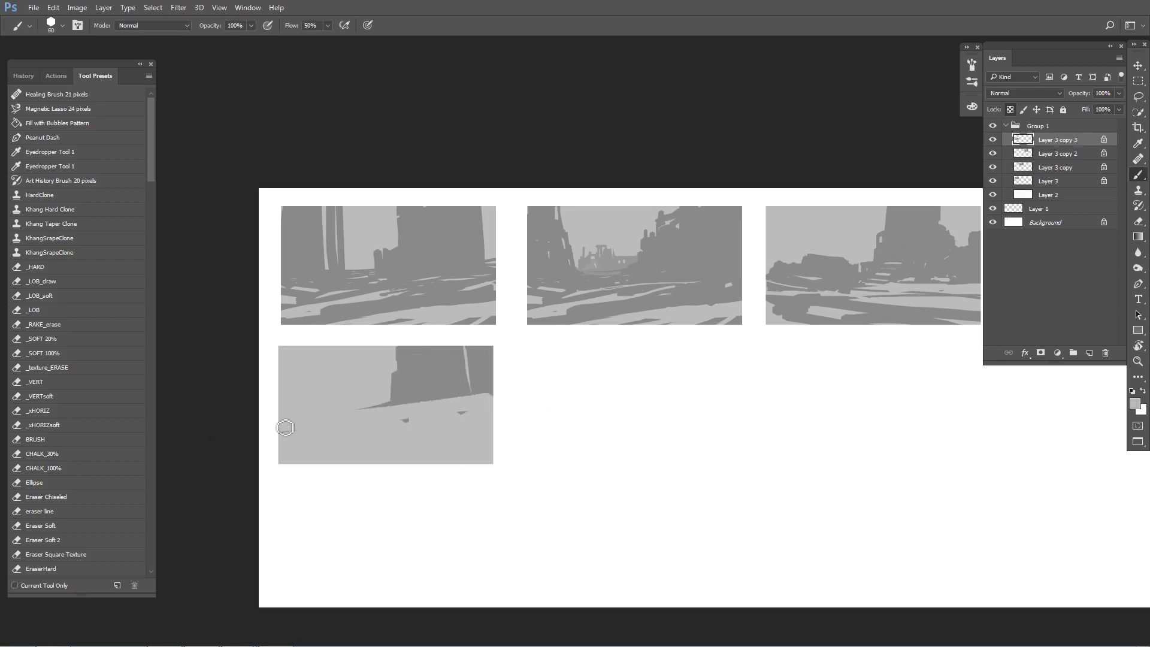
Sample the dark gray and paint a thin horizontal band and a broad foreground mass across the lower part of the thumbnail.
alt+click(404, 401)
mouse_move(313, 427)
mouse_down()
mouse_move(578, 429)
mouse_move(283, 467)
mouse_move(574, 435)
mouse_up()
key(bracketright)
key(bracketright)
key(bracketright)
mouse_move(574, 435)
mouse_down()
mouse_move(401, 450)
mouse_move(281, 443)
mouse_up()
Shape a stepped rubble slope at the tower's left base with progressively smaller brushes.
key(bracketleft)
key(bracketleft)
key(bracketleft)
key(bracketleft)
key(bracketleft)
key(bracketleft)
mouse_move(372, 423)
mouse_down()
mouse_move(284, 421)
mouse_move(321, 416)
mouse_up()
key(bracketleft)
key(bracketleft)
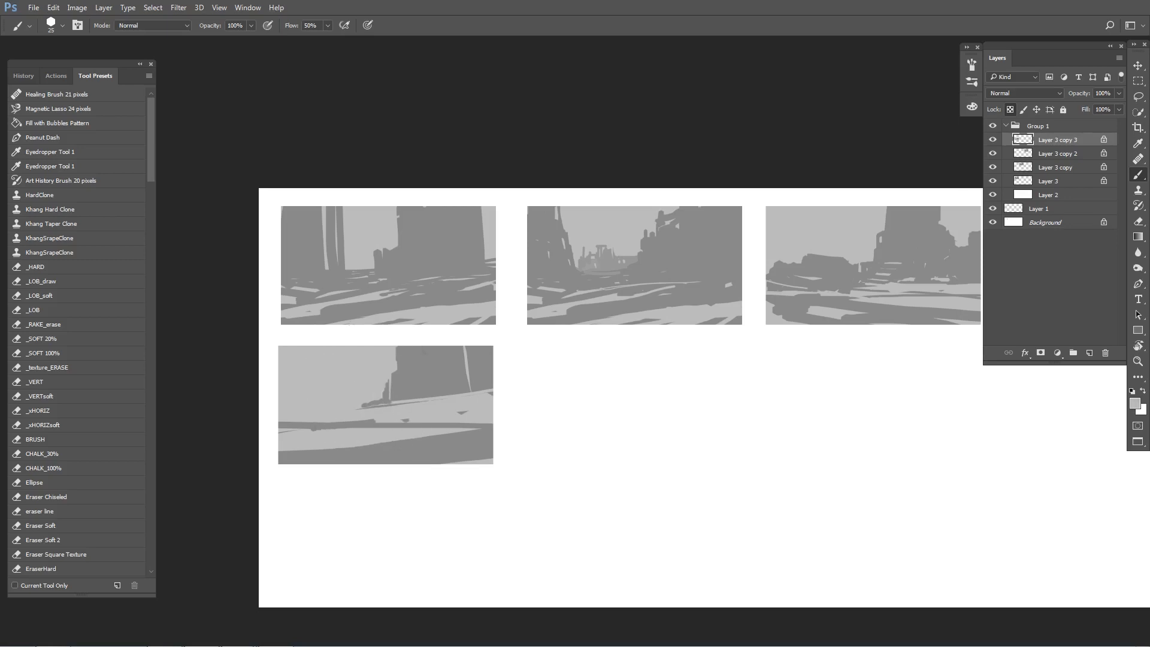
drag(393, 391, 394, 401)
drag(378, 403, 367, 399)
Sample the dark gray and paint a low distant ridge with a slender spire at left, undoing the last stroke.
alt+click(362, 400)
mouse_move(378, 410)
mouse_down()
mouse_move(329, 419)
mouse_move(324, 403)
mouse_move(253, 415)
mouse_up()
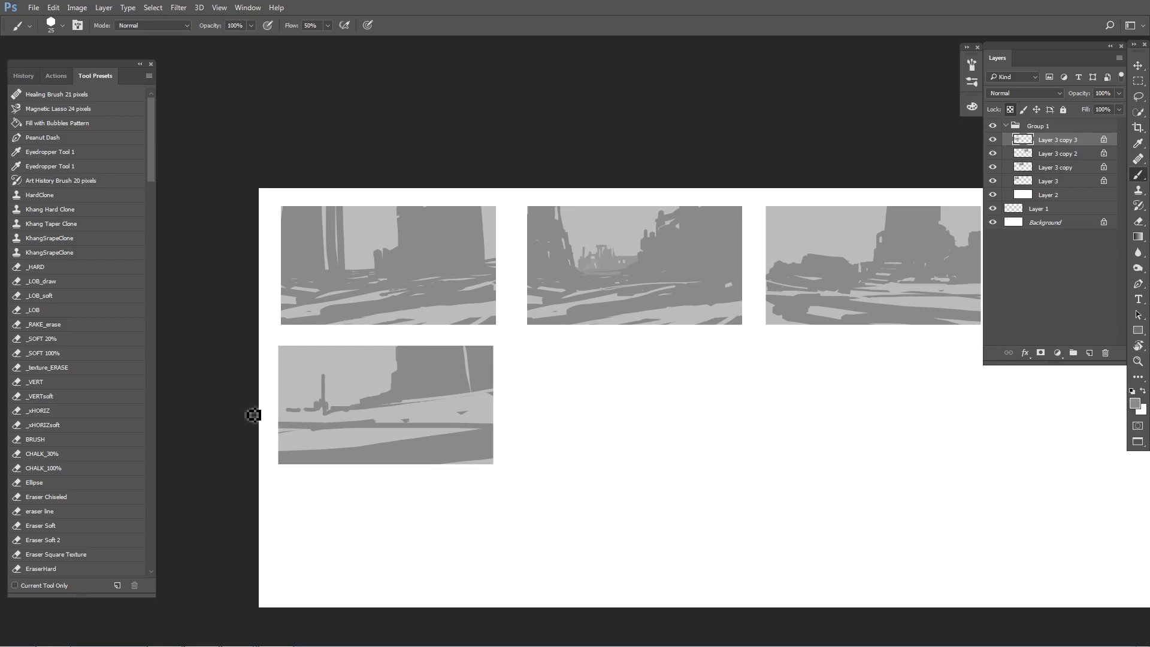
key(ctrl+z)
Set the foreground color to the darker gray #717171 and paint a standing pillar in front of the tower.
mouse_move(430, 426)
mouse_down()
mouse_move(438, 381)
mouse_move(433, 440)
mouse_up()
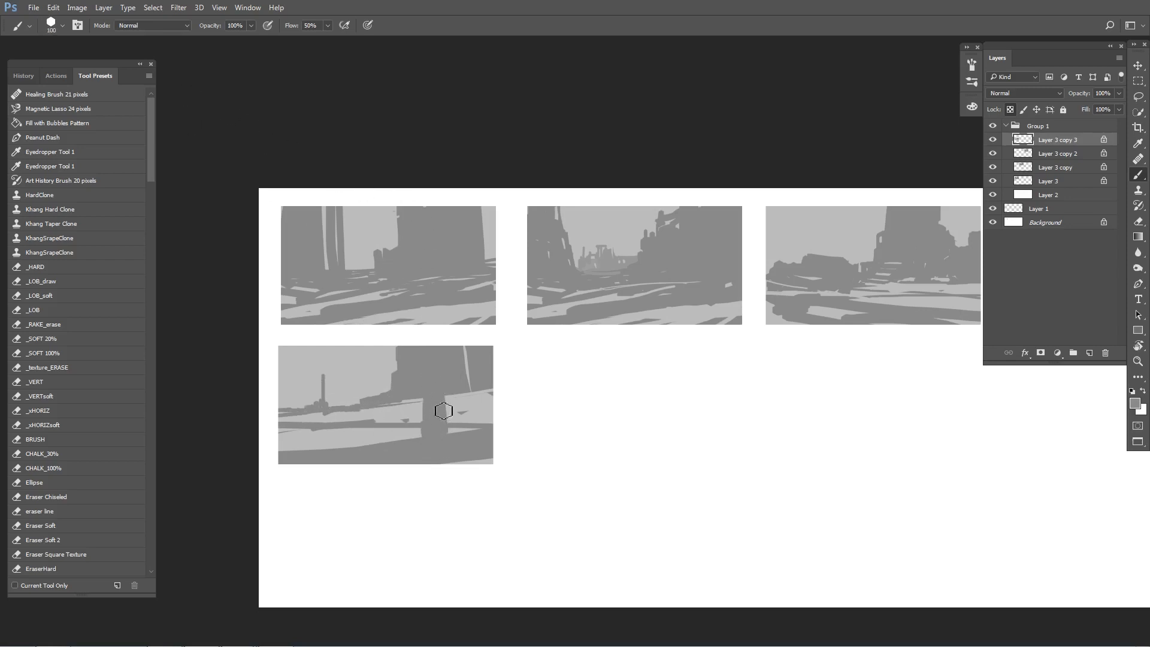
click(1133, 404)
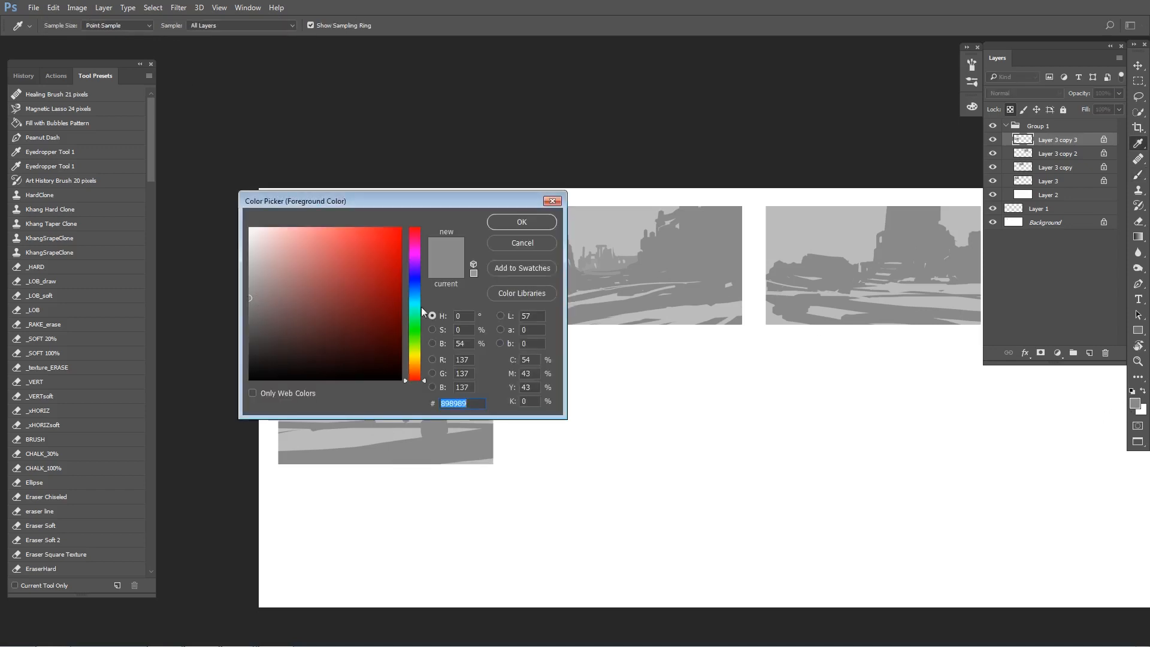
drag(250, 298, 245, 312)
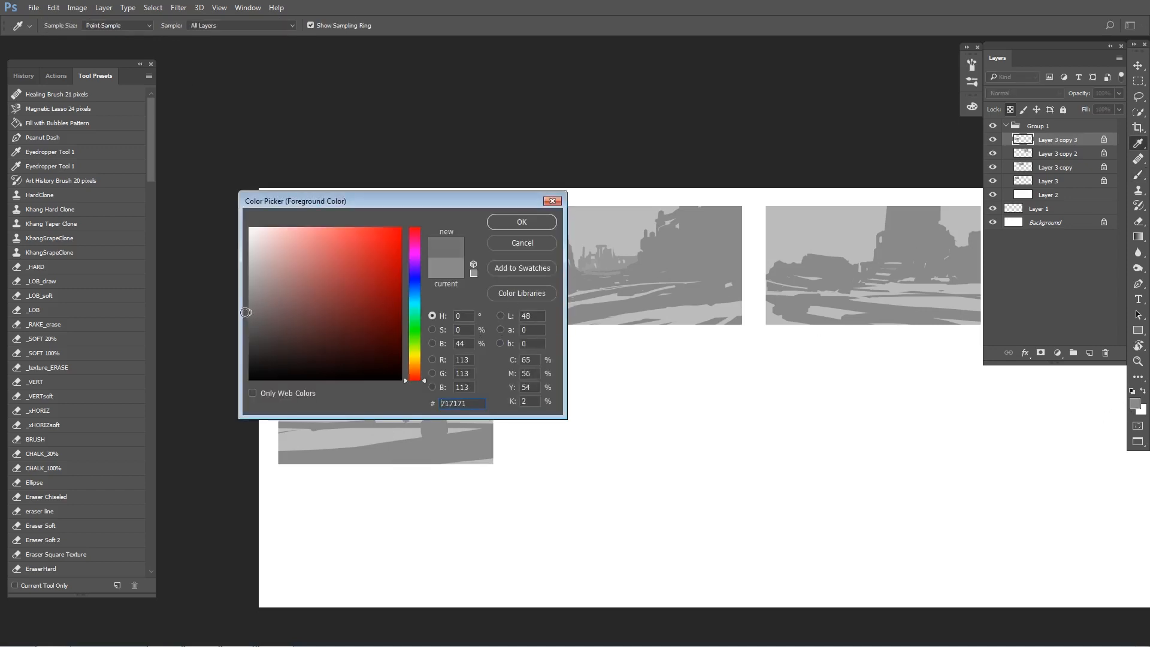
click(493, 224)
key(b)
mouse_move(398, 380)
mouse_down()
mouse_move(436, 390)
mouse_move(446, 437)
mouse_move(431, 441)
mouse_move(511, 436)
mouse_move(524, 447)
mouse_move(282, 485)
mouse_move(397, 500)
mouse_up()
Darken the foreground below the pillar with narrower strokes of the darker gray.
key(bracketleft)
key(bracketleft)
key(bracketleft)
key(bracketleft)
key(bracketleft)
mouse_move(383, 462)
mouse_down()
mouse_move(194, 492)
mouse_move(356, 463)
mouse_up()
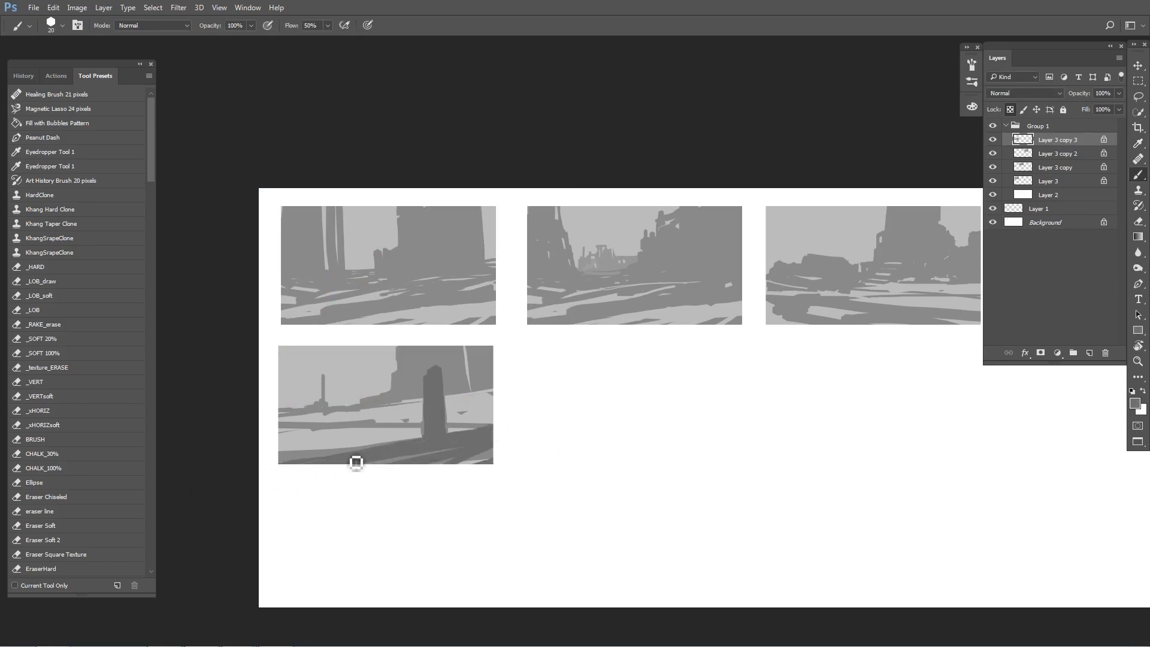
Sample the tower's gray and add thin ground lines across the light middle ground with a very small brush.
key(bracketright)
key(bracketright)
key(bracketright)
alt+click(399, 390)
key([)
key([)
key([)
key([)
key([)
key([)
key([)
mouse_move(395, 403)
mouse_down()
mouse_move(418, 402)
mouse_move(366, 417)
mouse_up()
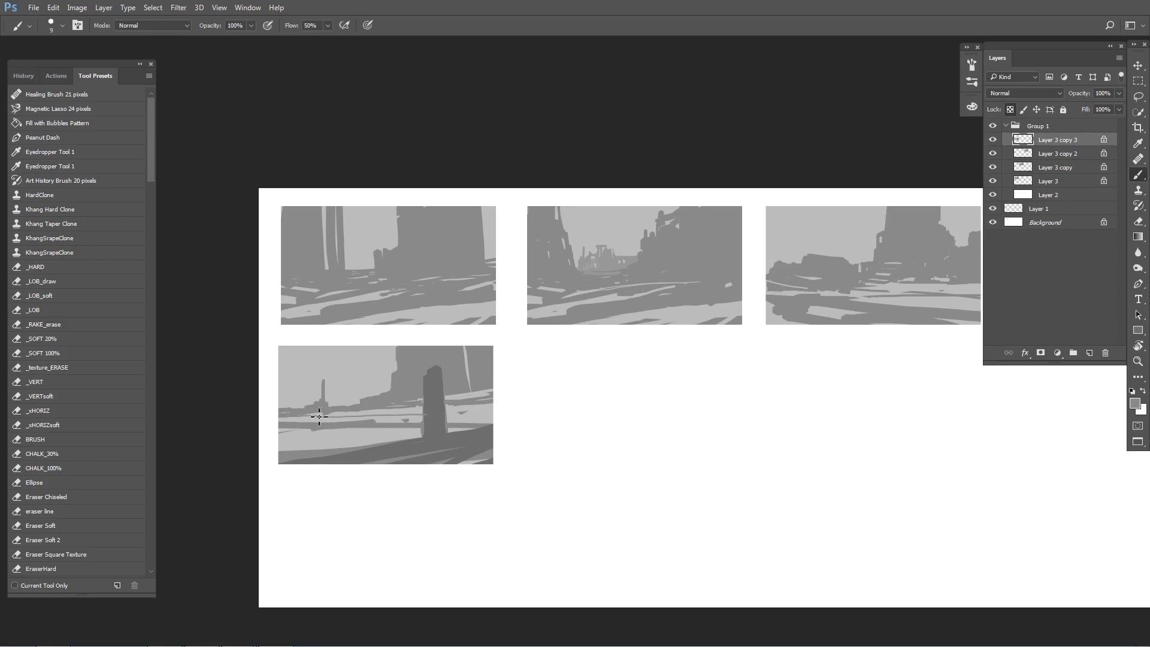
Enlarge the brush and build up the pillar's base and the dark foreground beside it.
key(bracketright)
key(bracketright)
key(bracketright)
key(bracketright)
key(bracketright)
mouse_move(437, 428)
mouse_down()
mouse_move(446, 426)
mouse_move(446, 458)
mouse_move(269, 465)
mouse_move(496, 434)
mouse_up()
Sample the tower's gray and refine small broken ruin shapes along the ridge left of the tower with smaller brushes.
key(bracketleft)
alt+click(378, 396)
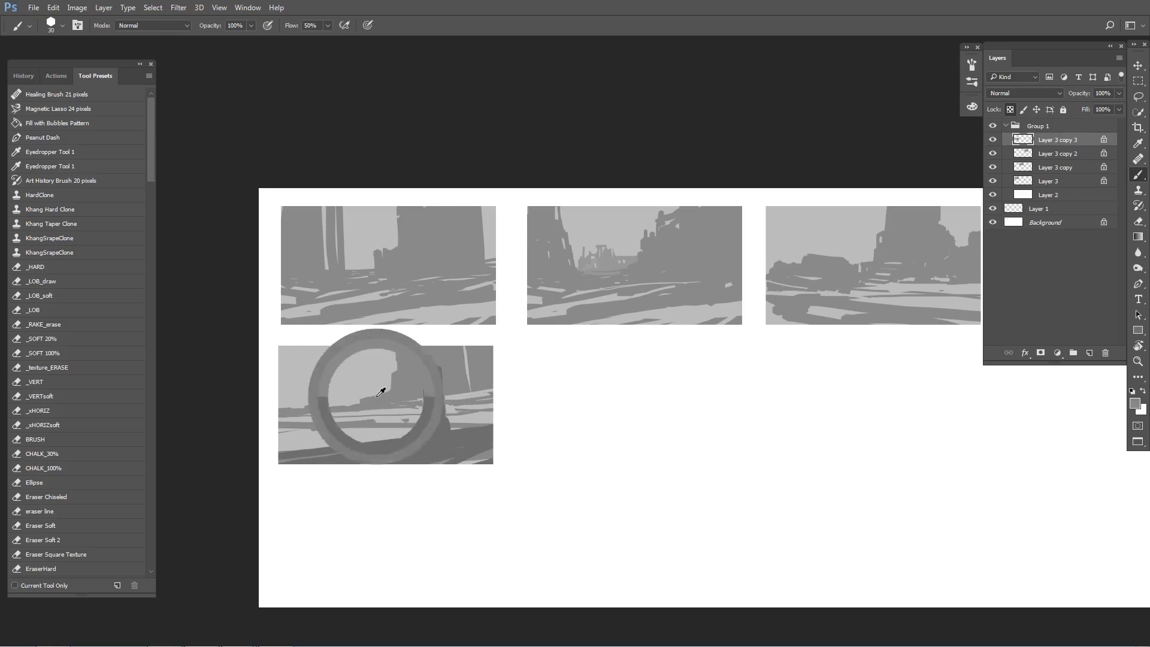
key(bracketleft)
key(bracketleft)
key(bracketleft)
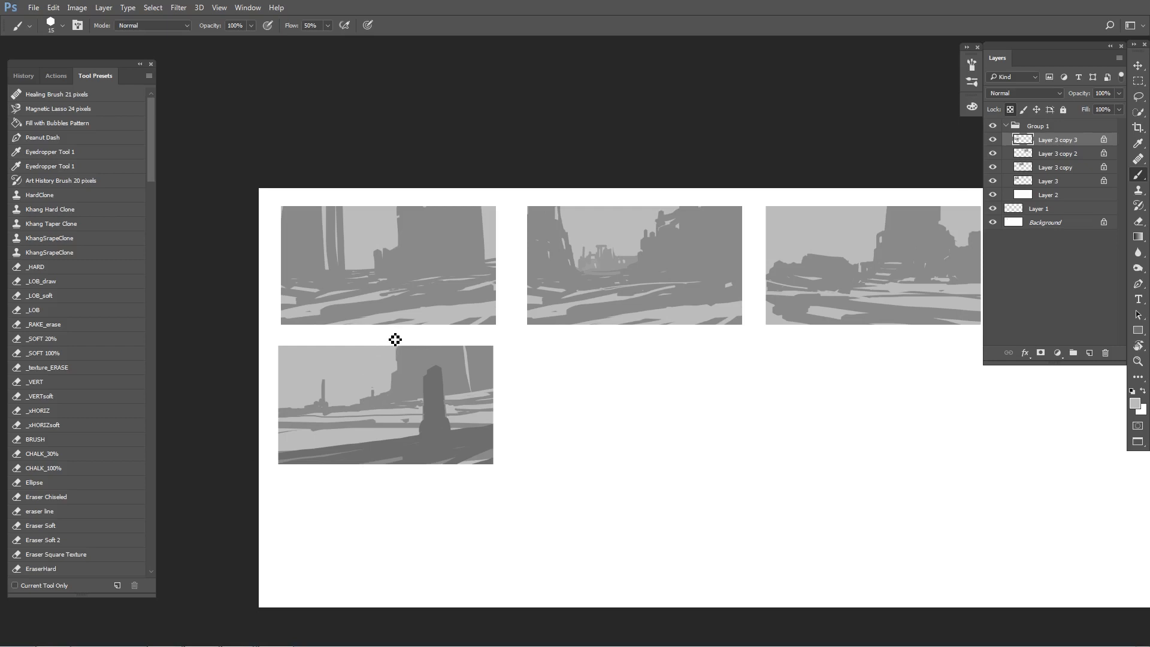
Fill the light sliver in the tower's right side with its sampled gray and touch up the tower's base.
alt+click(455, 369)
drag(468, 351, 471, 383)
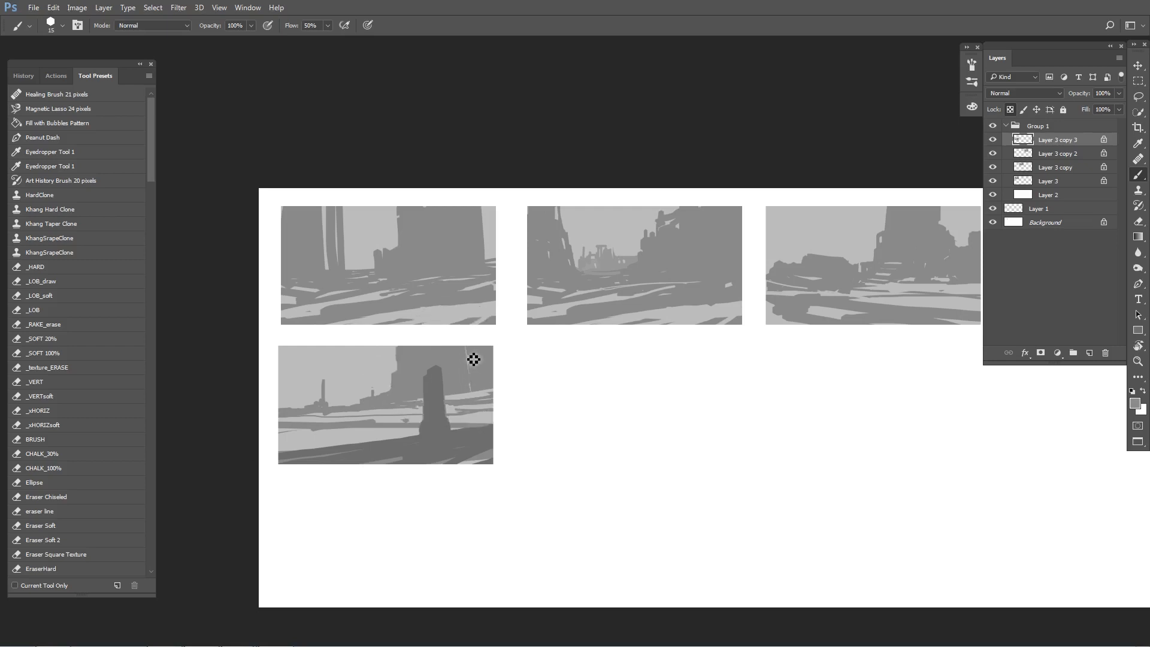
alt+click(457, 399)
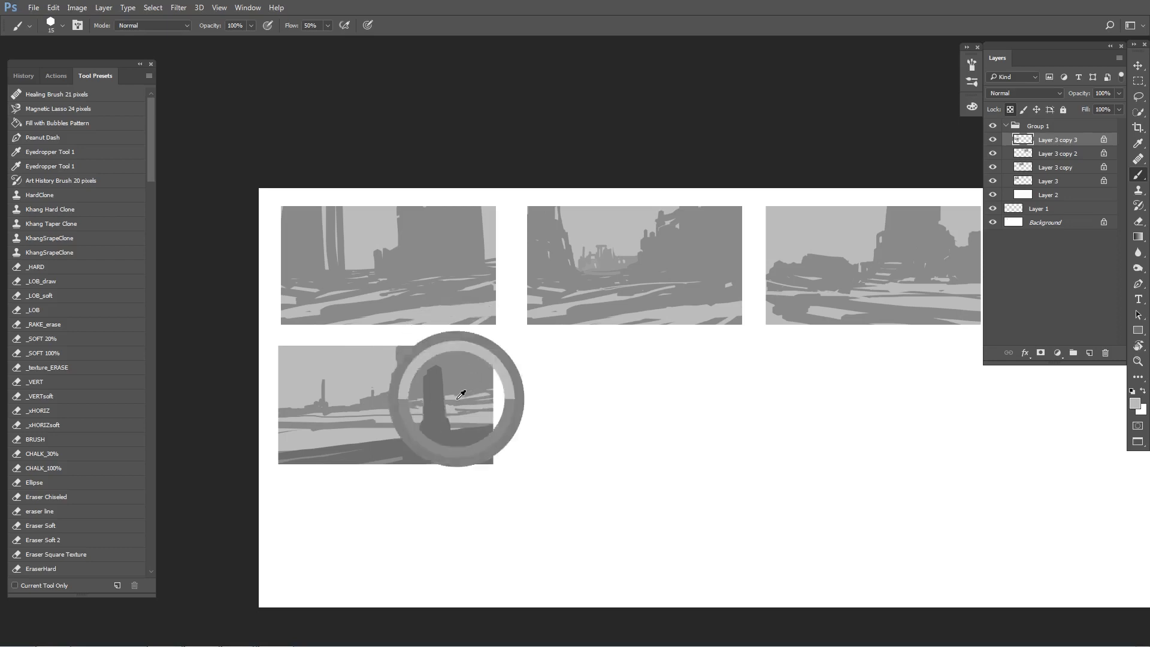
alt+click(478, 391)
alt+click(477, 380)
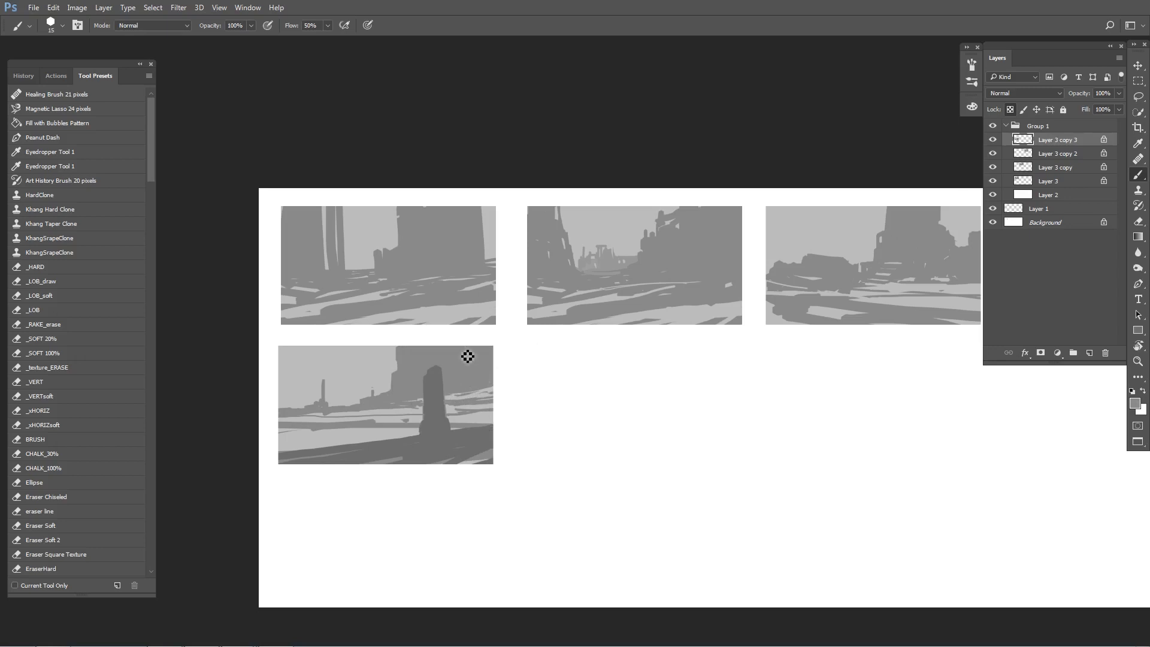
Sample the pillar's dark gray and broaden the dark foreground band across the bottom of the fourth thumbnail with a larger brush.
key(bracketright)
key(bracketright)
alt+click(434, 386)
key(bracketright)
mouse_move(318, 446)
mouse_down()
mouse_move(386, 450)
mouse_move(358, 430)
mouse_move(406, 444)
mouse_move(491, 429)
mouse_up()
key(ctrl+alt+z)
key(ctrl+alt+z)
key(bracketright)
key(bracketright)
key(bracketleft)
key(bracketleft)
key(bracketright)
mouse_move(336, 466)
mouse_down()
mouse_move(290, 455)
mouse_move(309, 442)
mouse_up()
Shape a dark rock mass in the foreground left of the pillar with sampled grays and varying brush sizes.
alt+click(309, 442)
alt+click(310, 439)
key(bracketleft)
key(bracketleft)
key(bracketleft)
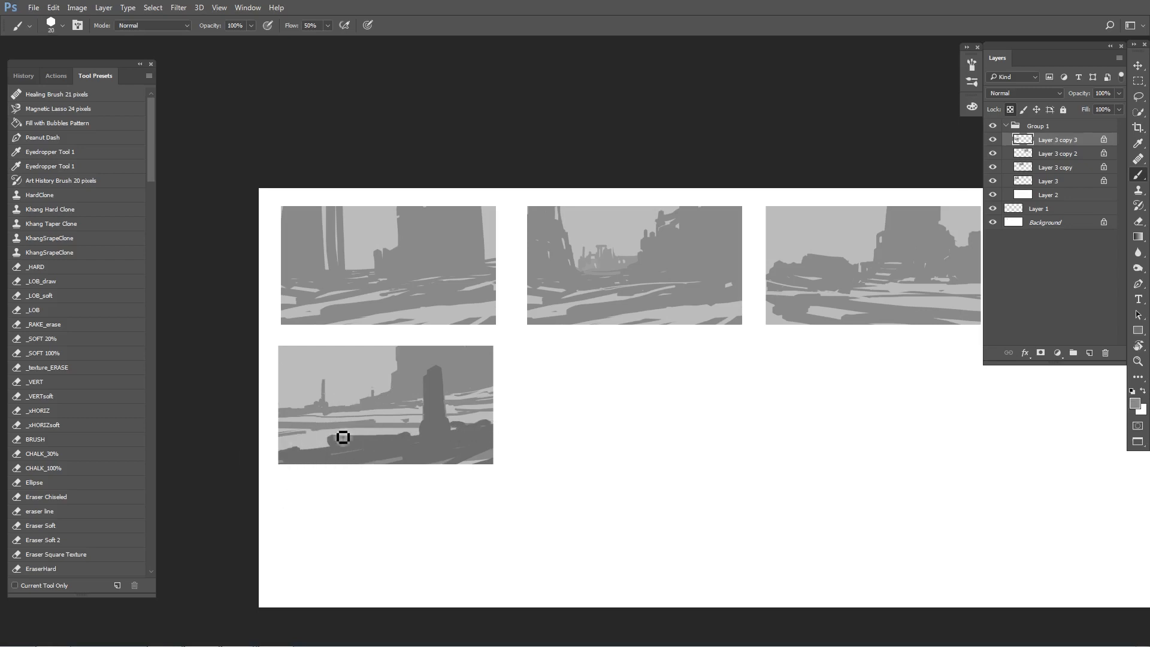
mouse_move(376, 431)
mouse_down()
mouse_move(336, 430)
mouse_move(369, 428)
mouse_move(286, 425)
mouse_move(334, 438)
mouse_move(254, 446)
mouse_move(323, 449)
mouse_up()
key(bracketleft)
key(bracketleft)
key(bracketright)
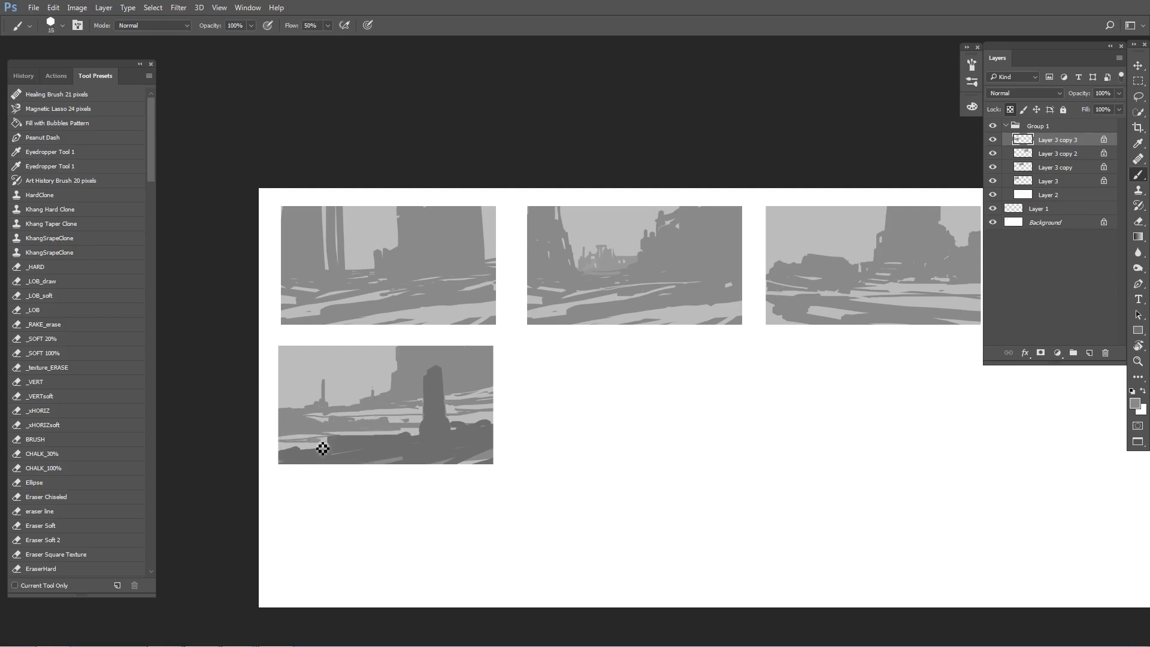
mouse_move(347, 445)
mouse_down()
mouse_move(333, 439)
mouse_move(384, 442)
mouse_move(326, 452)
mouse_up()
key(bracketright)
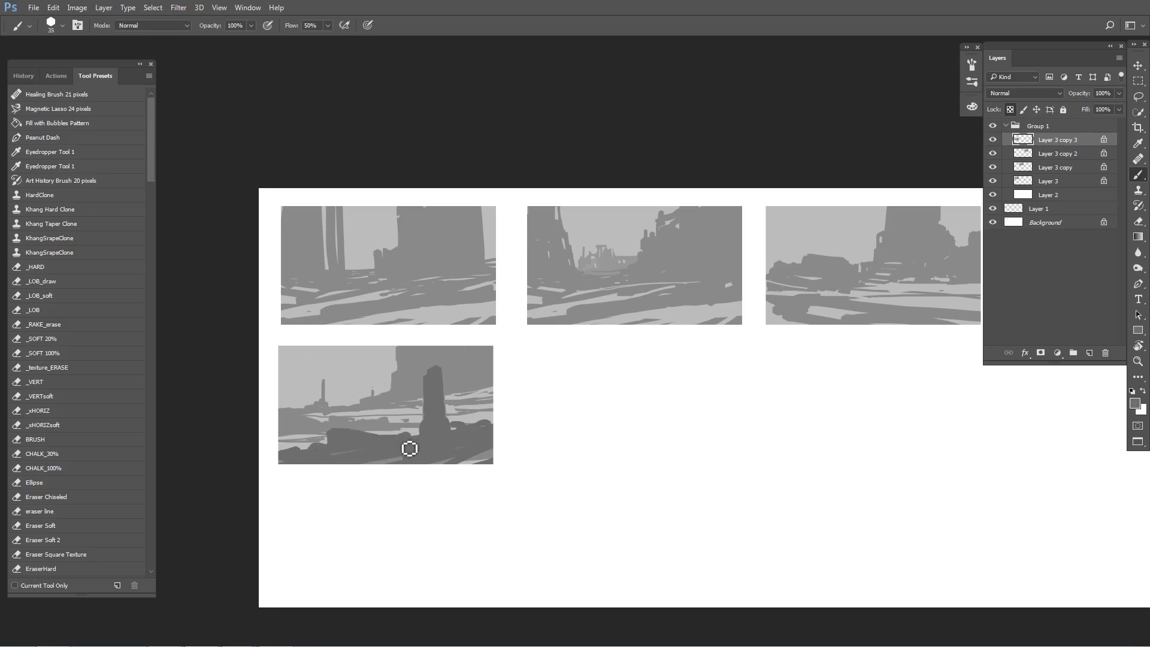
Refine the ground and the bumpy rock edge right of the pillar with sampled light and dark grays.
key(bracketleft)
key(bracketleft)
key(bracketleft)
alt+click(467, 393)
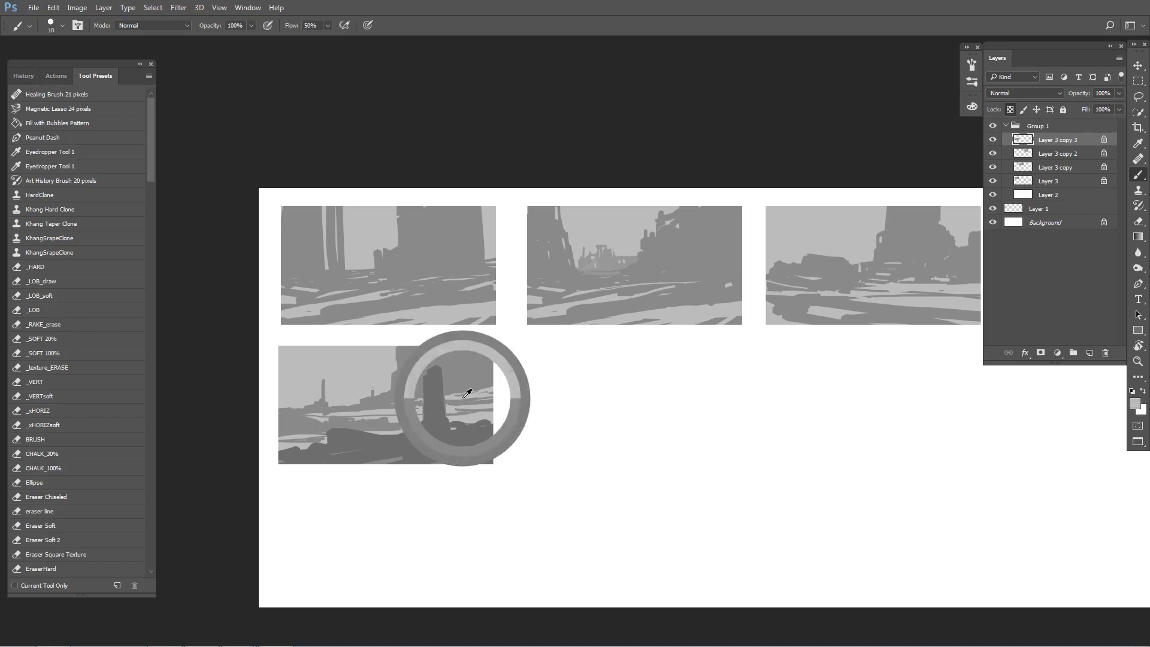
alt+click(452, 412)
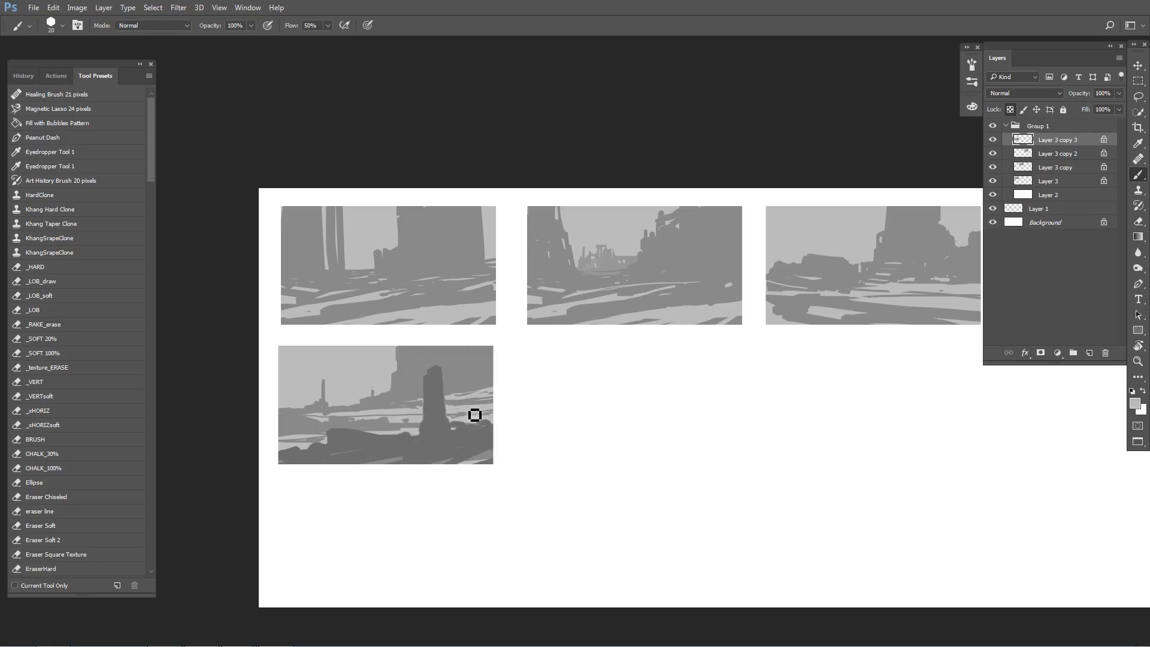
alt+click(465, 401)
key(bracketright)
mouse_move(485, 421)
mouse_down()
mouse_move(466, 424)
mouse_move(500, 419)
mouse_up()
alt+click(462, 419)
alt+click(466, 423)
drag(509, 436, 486, 424)
Duplicate the fourth thumbnail's layer and place the copy beside it, beneath the second thumbnail.
key(ctrl+j)
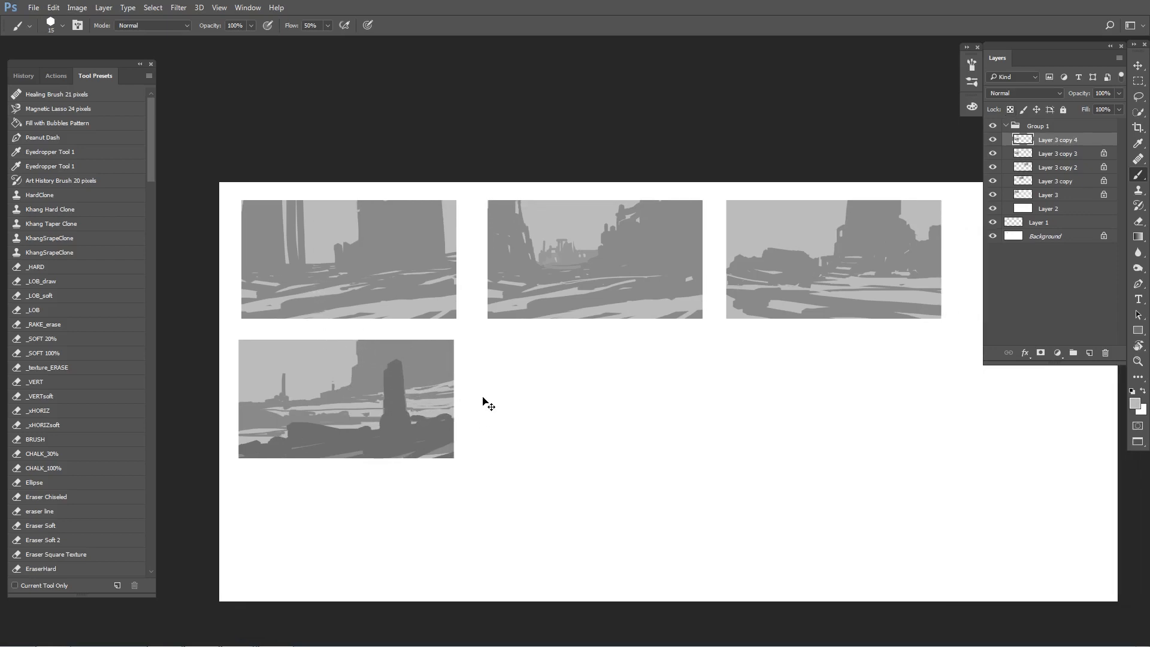
key(v)
mouse_move(325, 404)
mouse_down()
mouse_move(598, 404)
mouse_move(572, 399)
mouse_up()
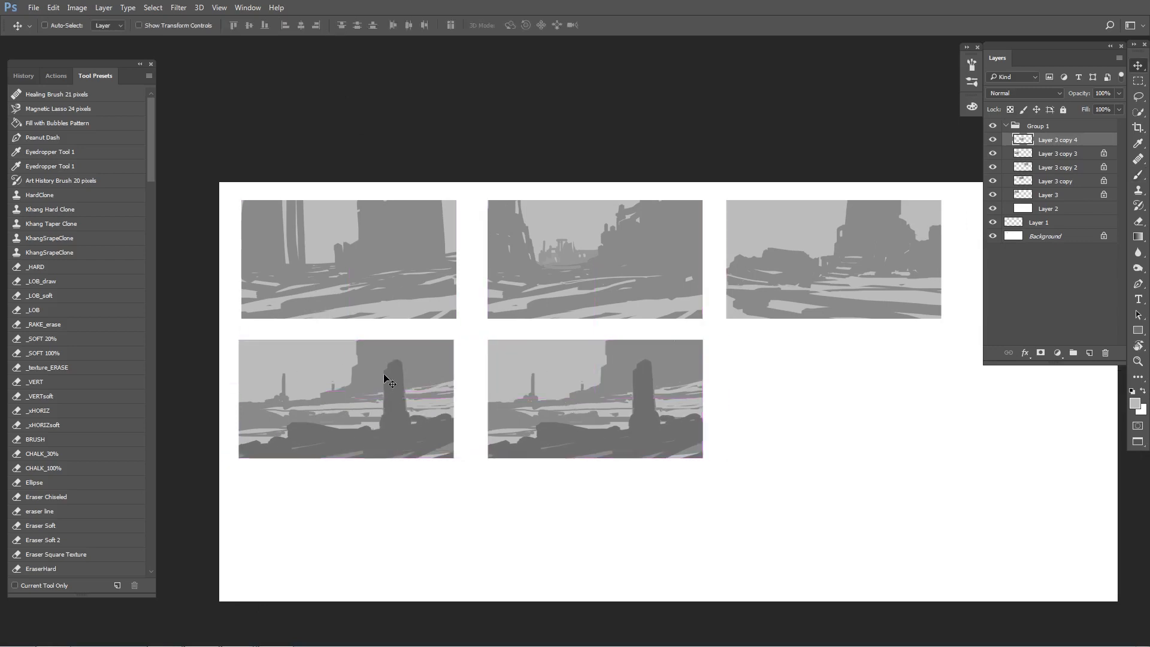
Shorten the copy's pillar and carve its tower into a low flat-topped block with sampled sky gray, keeping transparent pixels locked.
key(b)
drag(633, 369, 663, 377)
alt+click(585, 354)
drag(589, 350, 720, 329)
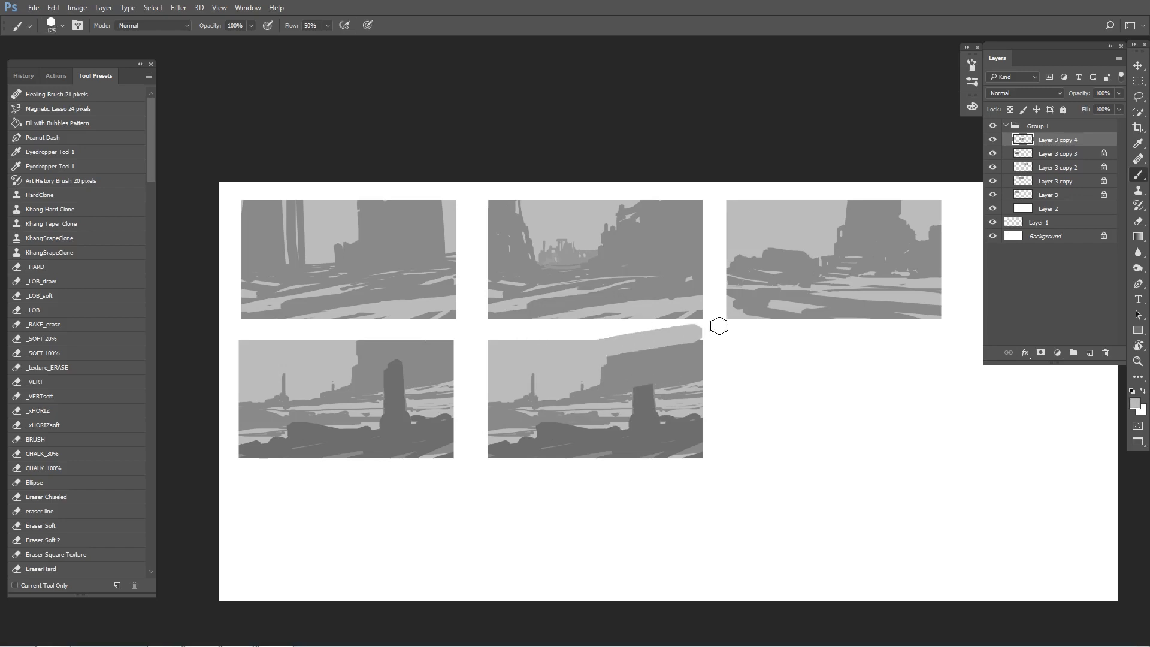
key(ctrl+z)
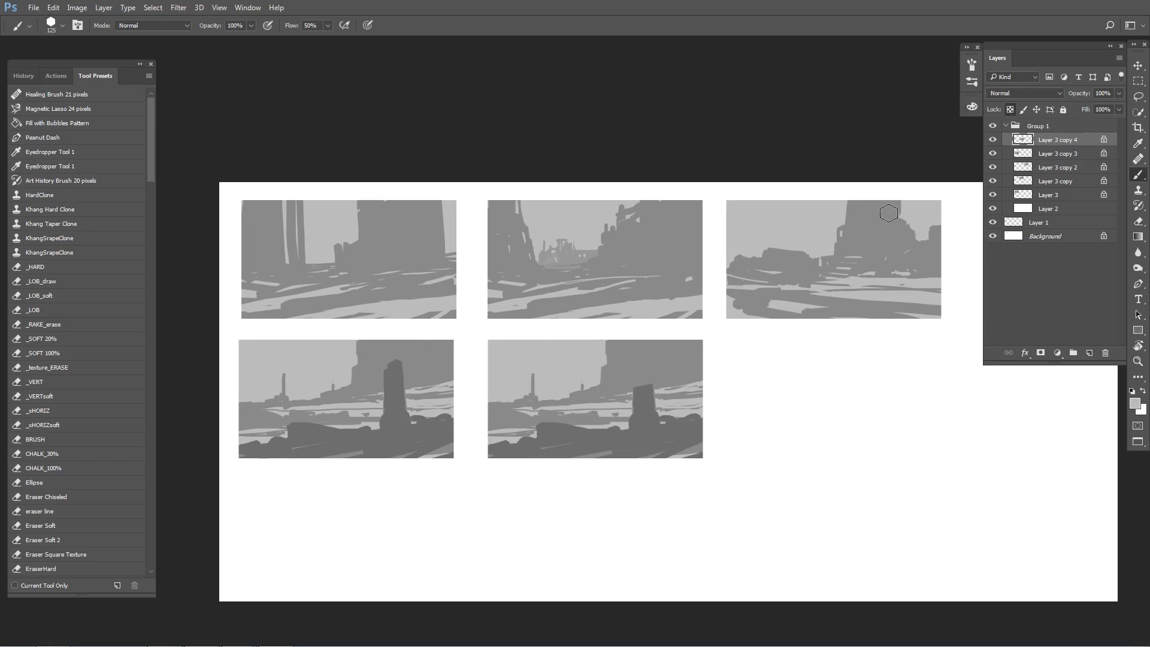
mouse_move(614, 348)
mouse_down()
mouse_move(664, 342)
mouse_move(651, 329)
mouse_move(617, 347)
mouse_move(669, 336)
mouse_move(694, 342)
mouse_move(703, 369)
mouse_move(690, 338)
mouse_move(693, 365)
mouse_up()
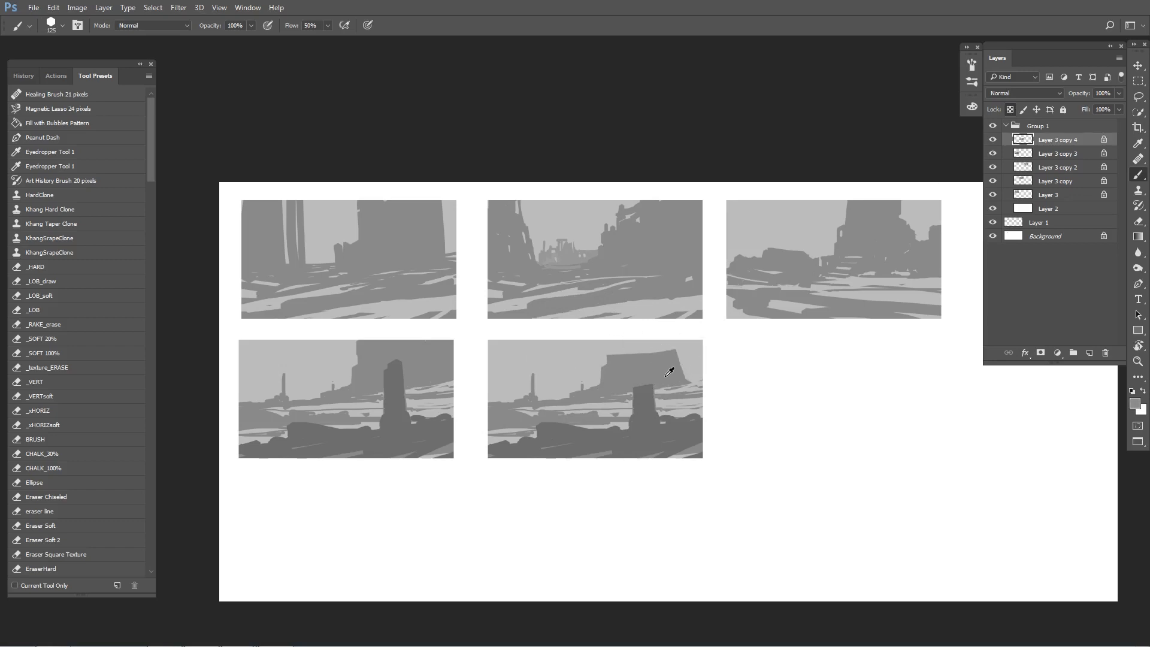
Paint over the upper part of the remaining pillar in the fifth thumbnail with sampled middle-ground grays.
mouse_move(637, 389)
mouse_down()
mouse_move(666, 384)
mouse_move(662, 409)
mouse_move(638, 407)
mouse_move(663, 393)
mouse_up()
alt+click(627, 409)
key(bracketleft)
key(bracketleft)
key(bracketleft)
key(bracketleft)
key(bracketleft)
key(bracketleft)
key(bracketleft)
alt+click(625, 406)
alt+click(635, 389)
Sample the light ground gray and paint thin light strips across the middle ground below the flat-topped block.
alt+click(680, 388)
key(bracketleft)
key(bracketleft)
key(bracketleft)
key(bracketleft)
key(bracketleft)
key(bracketleft)
key(bracketleft)
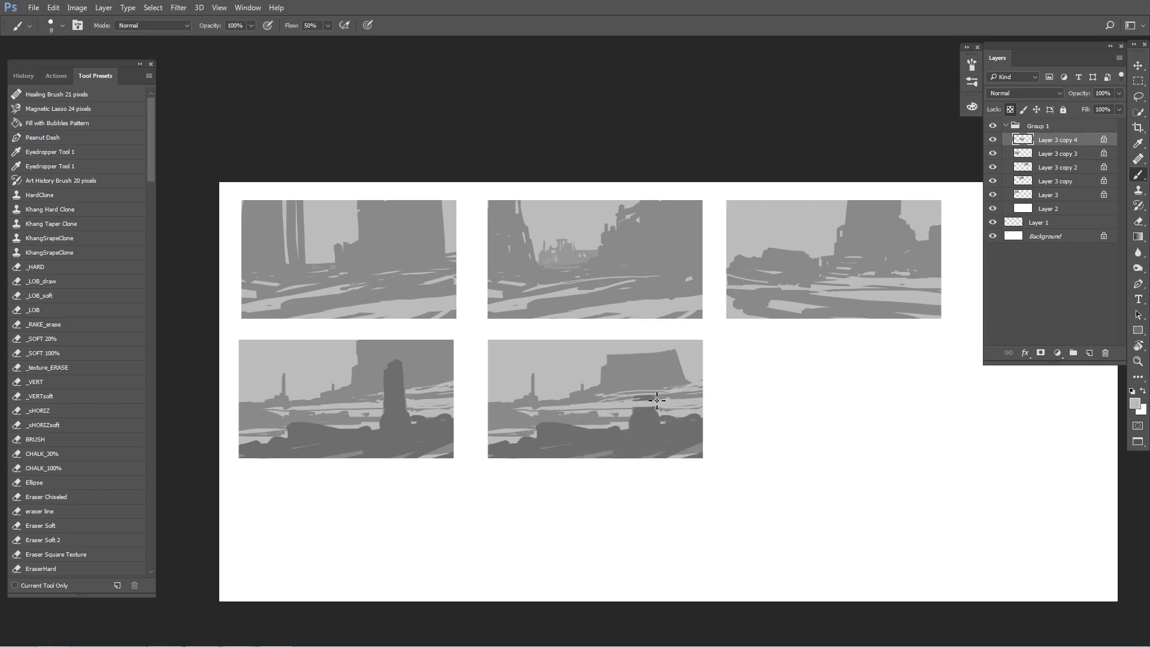
alt+click(671, 391)
key(bracketright)
key(bracketright)
key(bracketright)
drag(655, 400, 667, 407)
drag(662, 401, 598, 408)
key(alt+bracketright)
alt+click(623, 403)
click(626, 408)
click(570, 254)
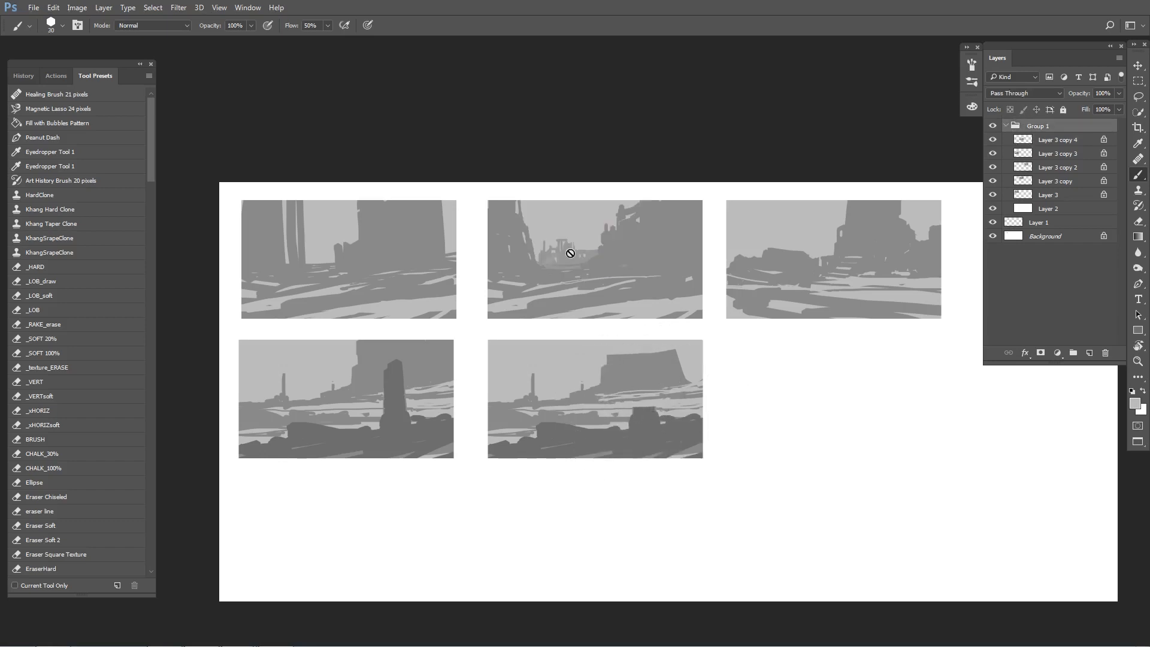
key(alt+bracketleft)
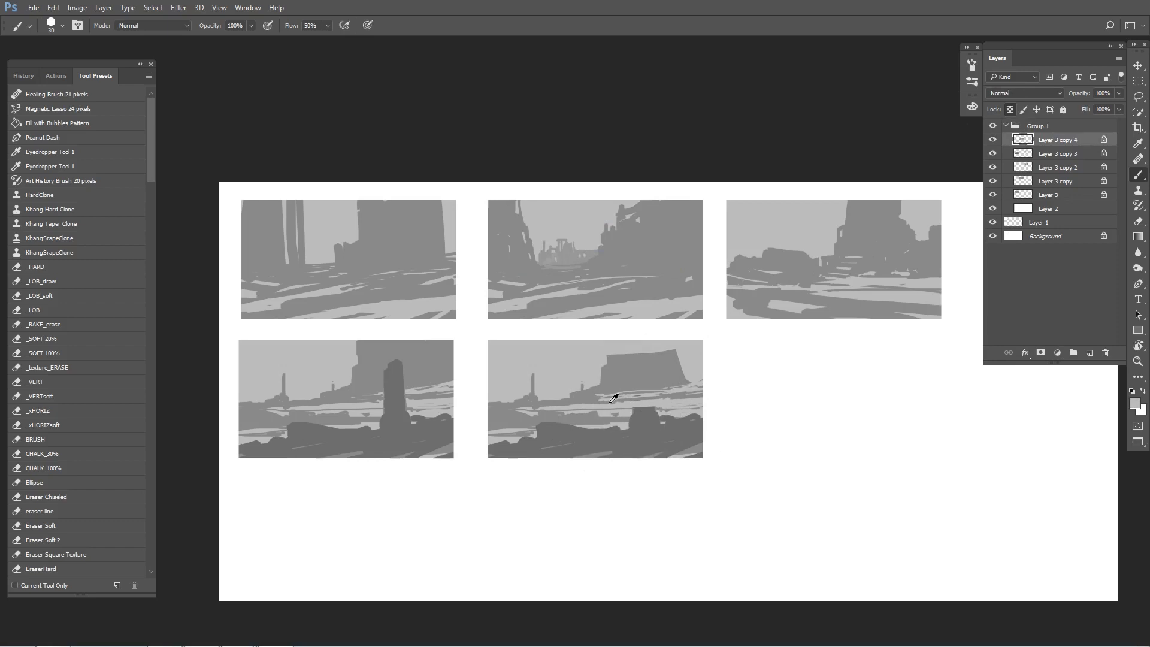
Paint out the pillar stub and raise a dark rock mass at the right edge of the fifth thumbnail's foreground.
mouse_move(622, 422)
mouse_down()
mouse_move(675, 419)
mouse_move(644, 412)
mouse_move(635, 433)
mouse_move(649, 430)
mouse_move(631, 427)
mouse_move(641, 410)
mouse_move(678, 419)
mouse_move(623, 440)
mouse_move(700, 409)
mouse_up()
alt+click(641, 411)
alt+click(625, 440)
key(bracketright)
key(bracketright)
key(bracketright)
key(bracketright)
key(bracketright)
key(bracketright)
key(bracketright)
Trim the flat-topped block's upper edge with sampled sky gray and add thin light vertical gaps across its face.
key(bracketleft)
mouse_move(683, 353)
mouse_down()
mouse_move(614, 375)
mouse_move(687, 374)
mouse_move(612, 374)
mouse_up()
alt+click(615, 374)
alt+click(586, 352)
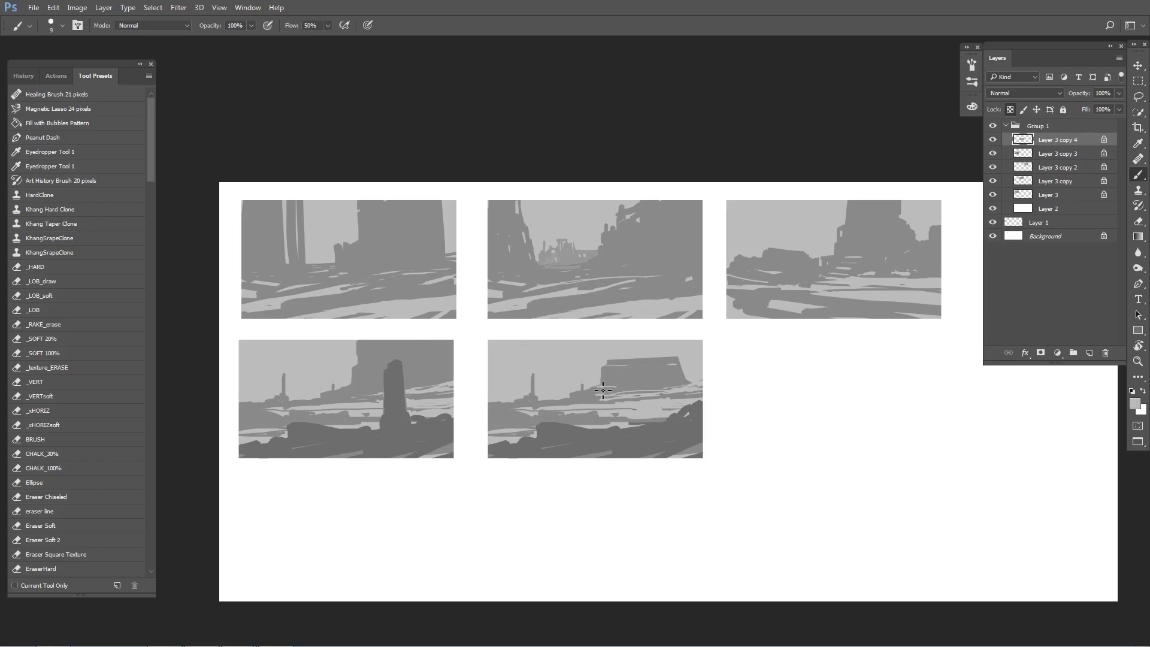
key(bracketright)
key(bracketright)
key(bracketleft)
key(bracketleft)
mouse_move(648, 388)
mouse_down()
mouse_move(688, 382)
mouse_move(629, 348)
mouse_move(633, 380)
mouse_up()
Paint out the thin distant spire with sky gray and lay a straight mid-gray beam above the ridge left of the block.
alt+click(633, 374)
alt+click(527, 375)
key(bracketright)
key(bracketright)
alt+click(580, 387)
click(514, 379)
shift+click(575, 384)
Build the beam into a broken, columned ruin along the ridge with small mid-gray strokes.
key(bracketleft)
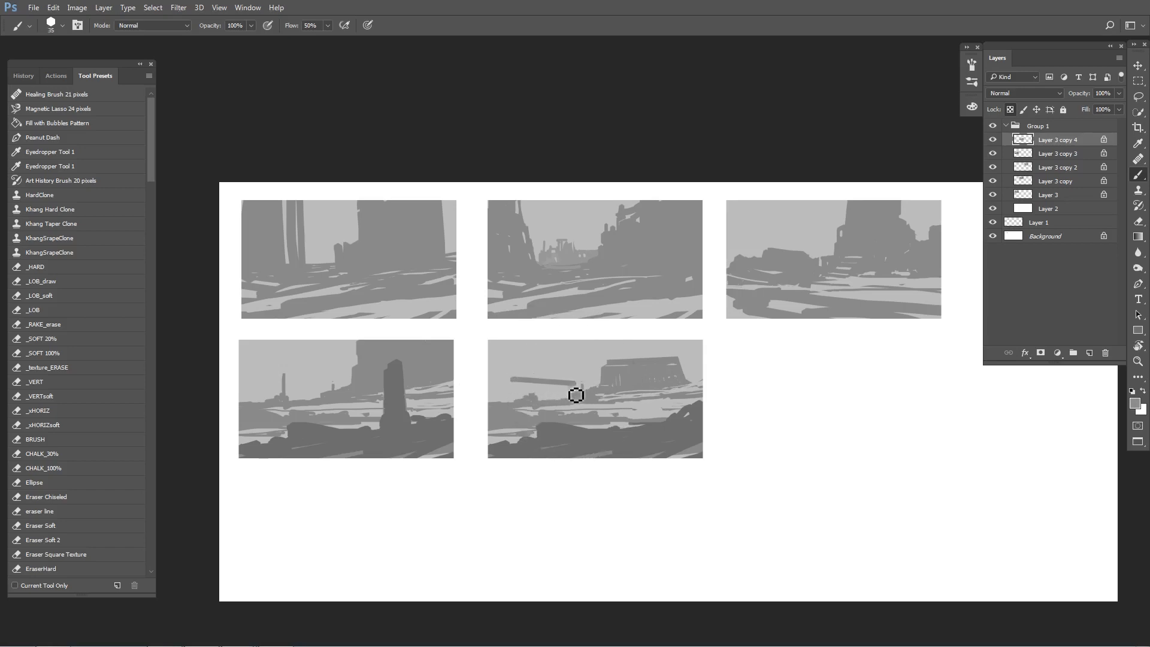
key(bracketleft)
key(bracketleft)
key(bracketleft)
mouse_move(574, 387)
mouse_down()
mouse_move(573, 405)
mouse_move(548, 403)
mouse_up()
mouse_move(539, 388)
mouse_down()
mouse_move(539, 405)
mouse_move(519, 398)
mouse_move(542, 390)
mouse_move(552, 405)
mouse_move(567, 391)
mouse_move(521, 377)
mouse_move(508, 396)
mouse_move(496, 387)
mouse_move(505, 380)
mouse_move(493, 388)
mouse_move(508, 379)
mouse_up()
key(bracketright)
key(bracketright)
key(bracketright)
key(bracketright)
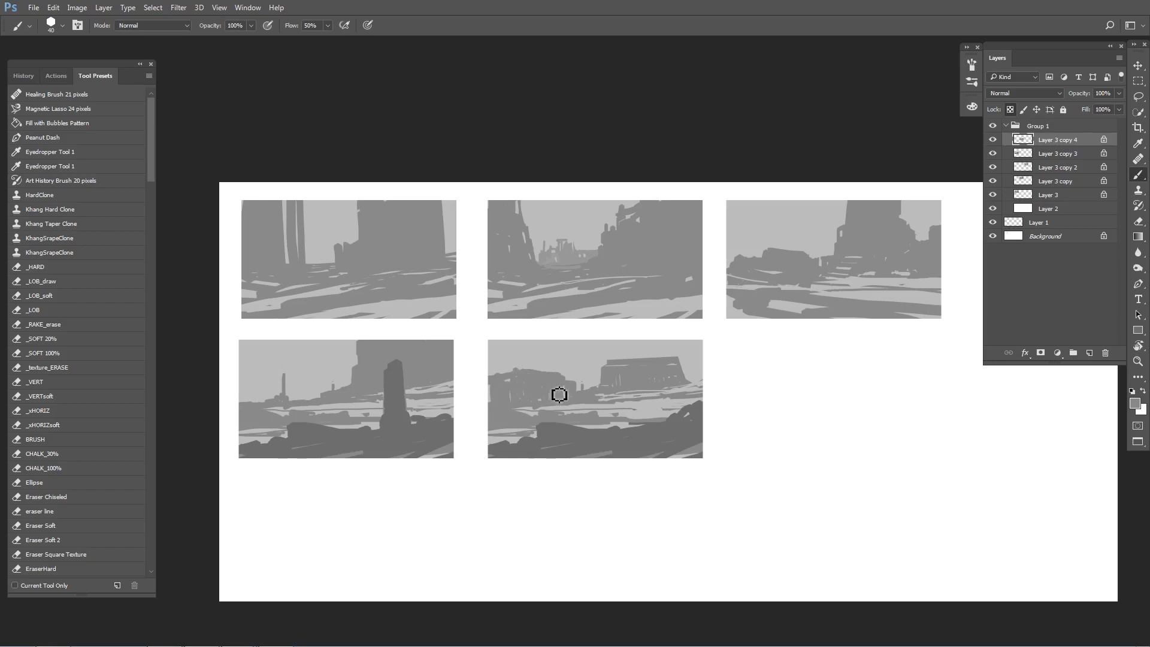
Paint over the dark foreground rock mass on the left of the fifth thumbnail with sampled ground grays.
mouse_move(554, 427)
mouse_down()
mouse_move(557, 411)
mouse_move(540, 425)
mouse_move(580, 435)
mouse_up()
key(bracketleft)
key(bracketleft)
alt+click(566, 425)
alt+click(601, 420)
key(bracketright)
key(bracketright)
key(bracketright)
mouse_move(551, 442)
mouse_down()
mouse_move(579, 438)
mouse_move(495, 448)
mouse_move(660, 456)
mouse_move(635, 459)
mouse_move(649, 434)
mouse_move(635, 450)
mouse_move(660, 455)
mouse_up()
Sample the dark rock gray and sweep long dark bands across the bottom of the fifth thumbnail.
alt+click(650, 433)
drag(659, 457, 548, 455)
drag(634, 450, 480, 466)
drag(547, 452, 492, 453)
Resample the foreground grays and add broad angled dark strokes fanning out below the rock mass at lower right.
key(bracketleft)
key(bracketleft)
alt+click(622, 440)
alt+click(634, 432)
key(bracketright)
key(bracketright)
key(bracketright)
key(bracketright)
drag(637, 443, 626, 451)
mouse_move(644, 448)
mouse_down()
mouse_move(703, 460)
mouse_move(641, 436)
mouse_move(513, 465)
mouse_up()
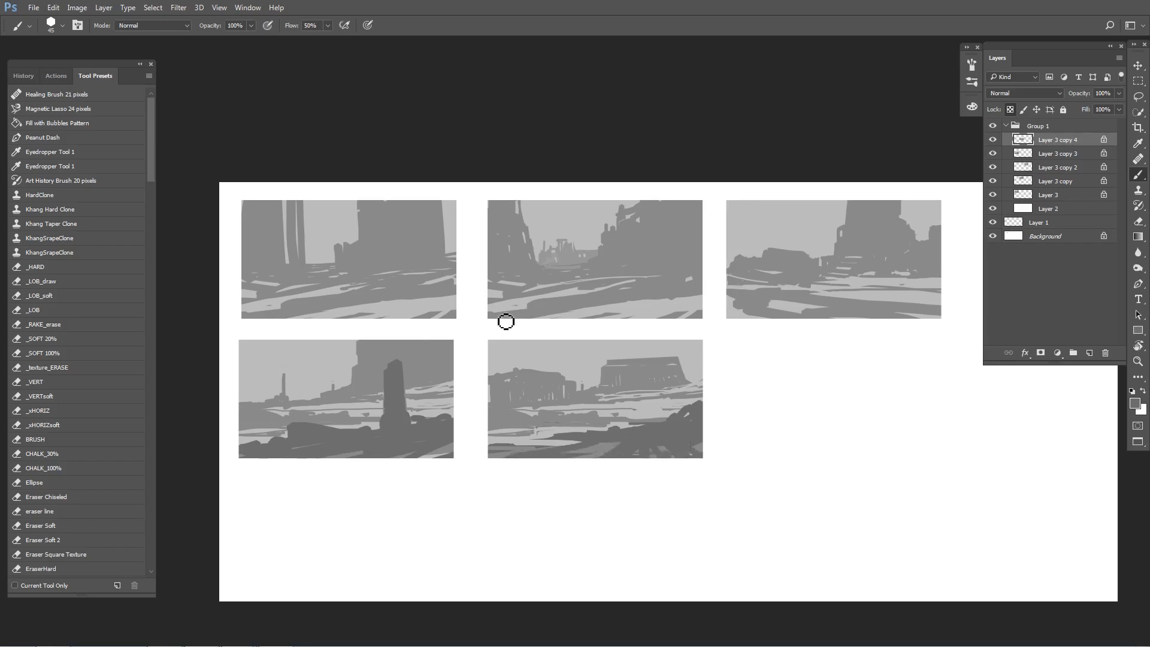
Check all five thumbnail compositions at reduced size and with the canvas flipped horizontally, restoring the original orientation.
key(ctrl+alt+f)
key(ctrl+minus)
key(ctrl+shift+h)
key(ctrl+plus)
key(ctrl+plus)
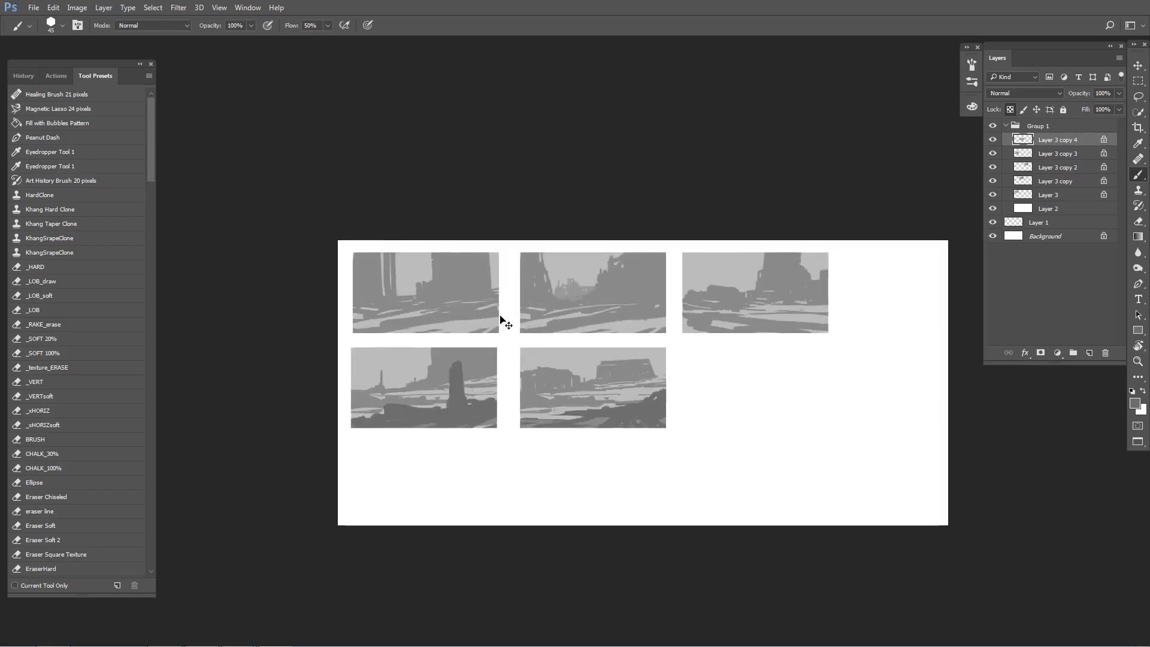
key(ctrl+minus)
key(ctrl+minus)
key(ctrl+shift+h)
key(ctrl+shift+h)
key(ctrl+plus)
key(ctrl+plus)
drag(388, 363, 335, 343)
drag(530, 418, 505, 406)
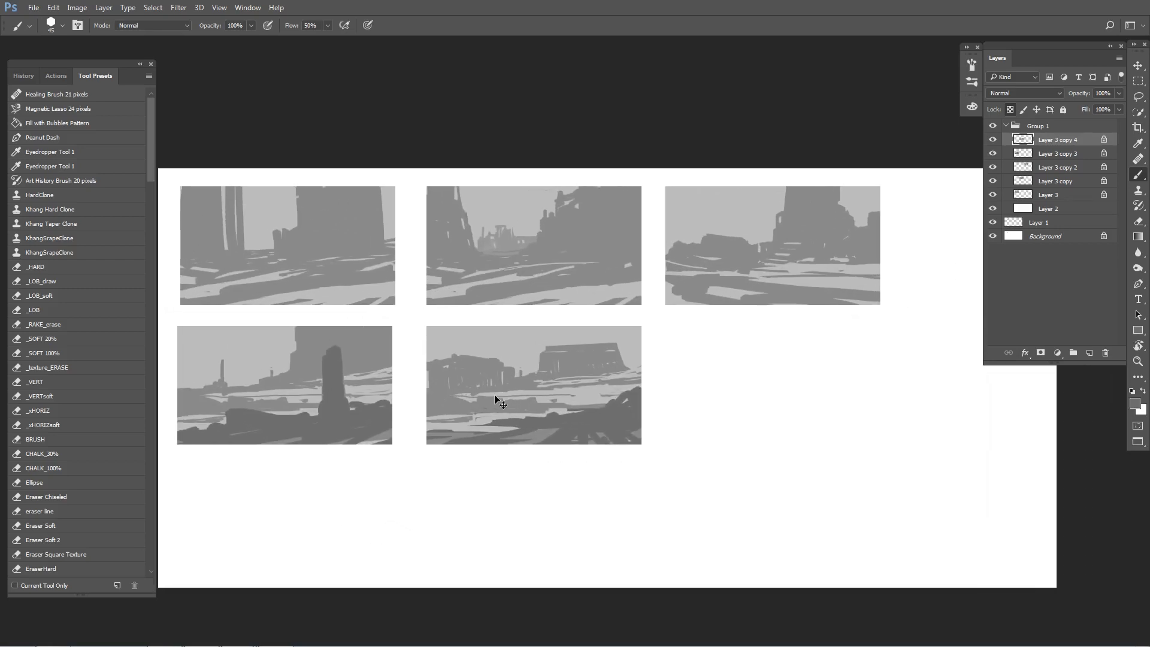
key(ctrl+minus)
key(ctrl+minus)
key(ctrl+shift+h)
key(ctrl+plus)
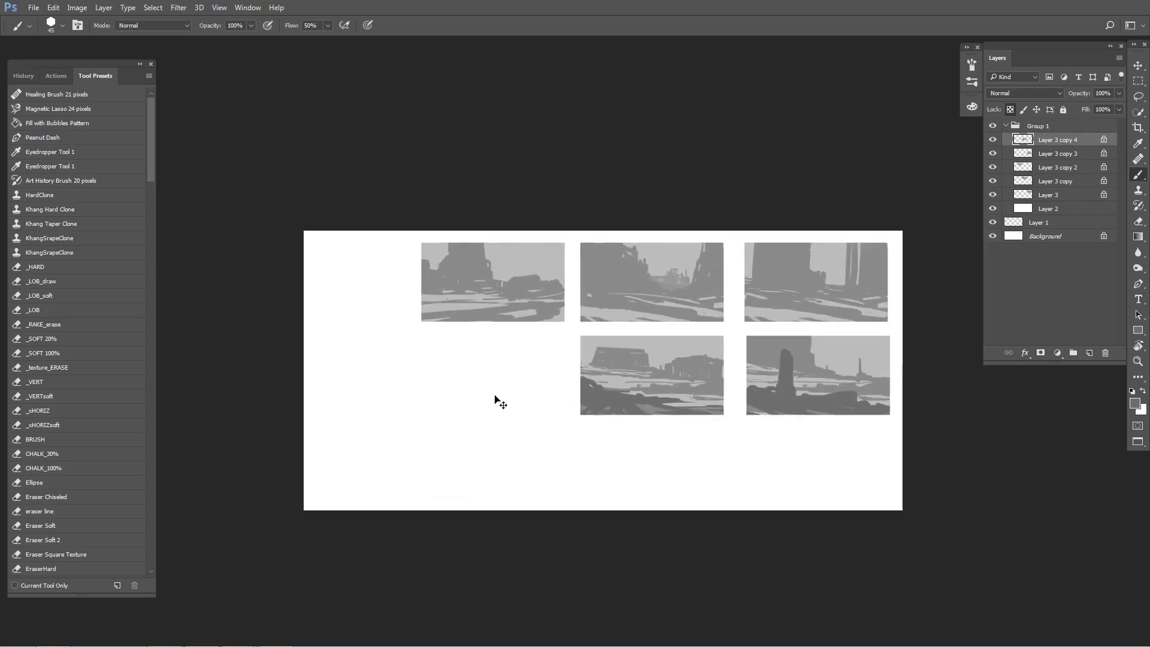
key(ctrl+plus)
key(ctrl+shift+h)
key(ctrl+minus)
key(ctrl+plus)
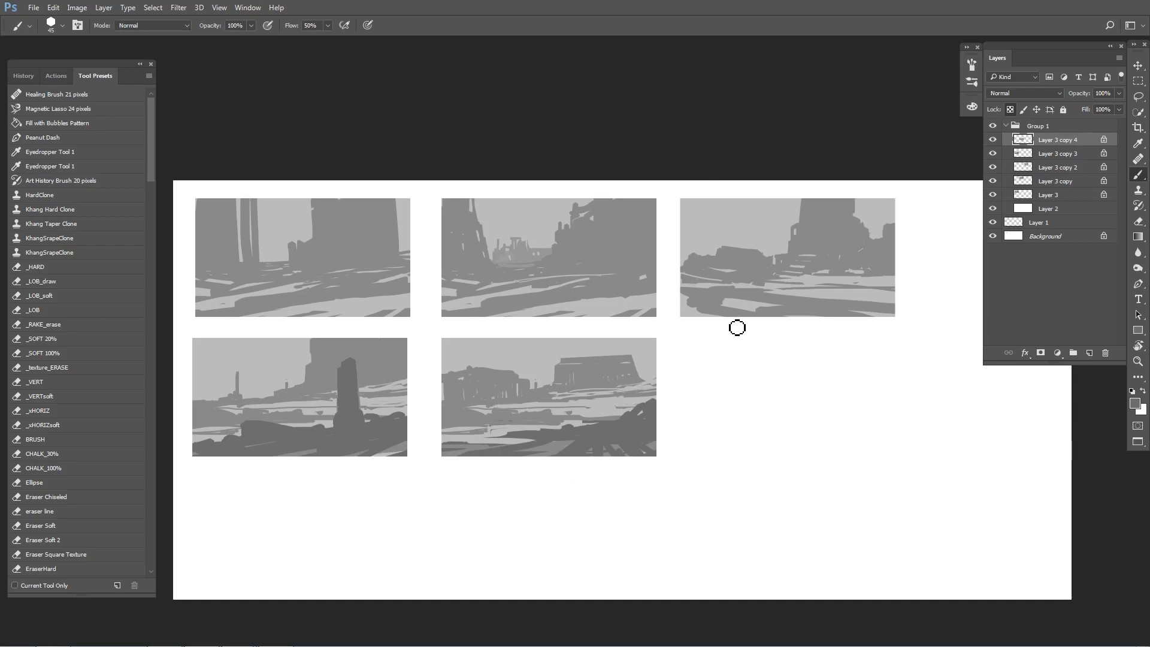
Open the fghfghf image of black-and-white thumbnail sketches from the Harmatiuk folder.
click(53, 8)
mouse_move(31, 9)
click(39, 32)
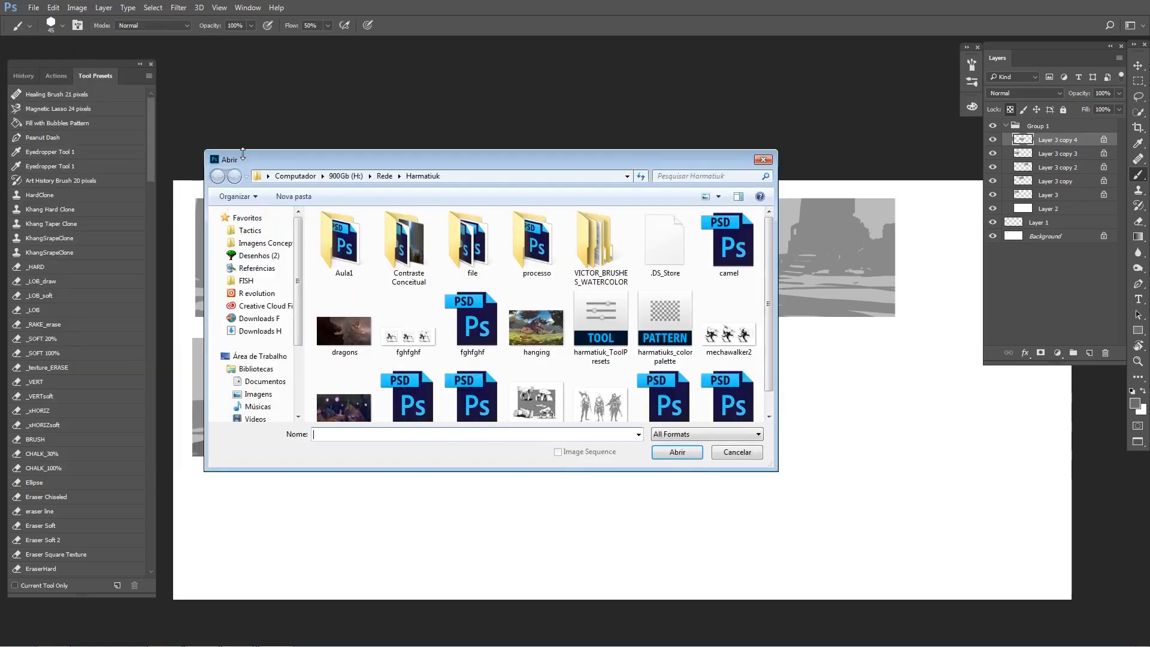
double_click(409, 332)
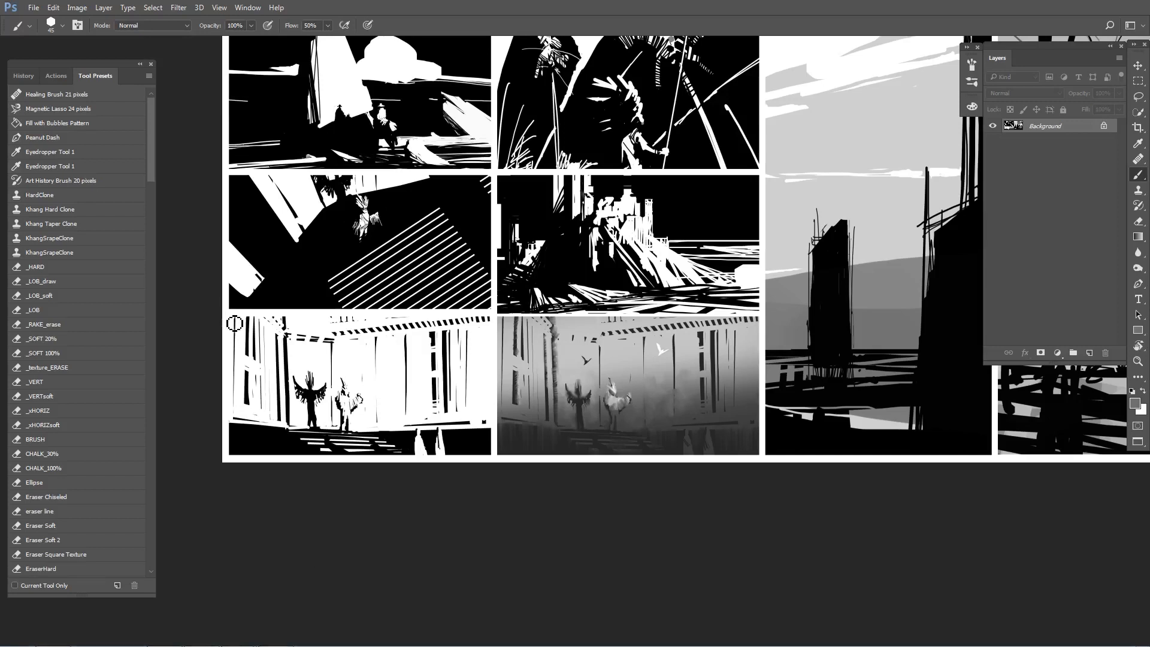
Crop the thumbnail sheet to the black-and-white courtyard sketch with the two winged figures.
key(m)
drag(304, 381, 494, 433)
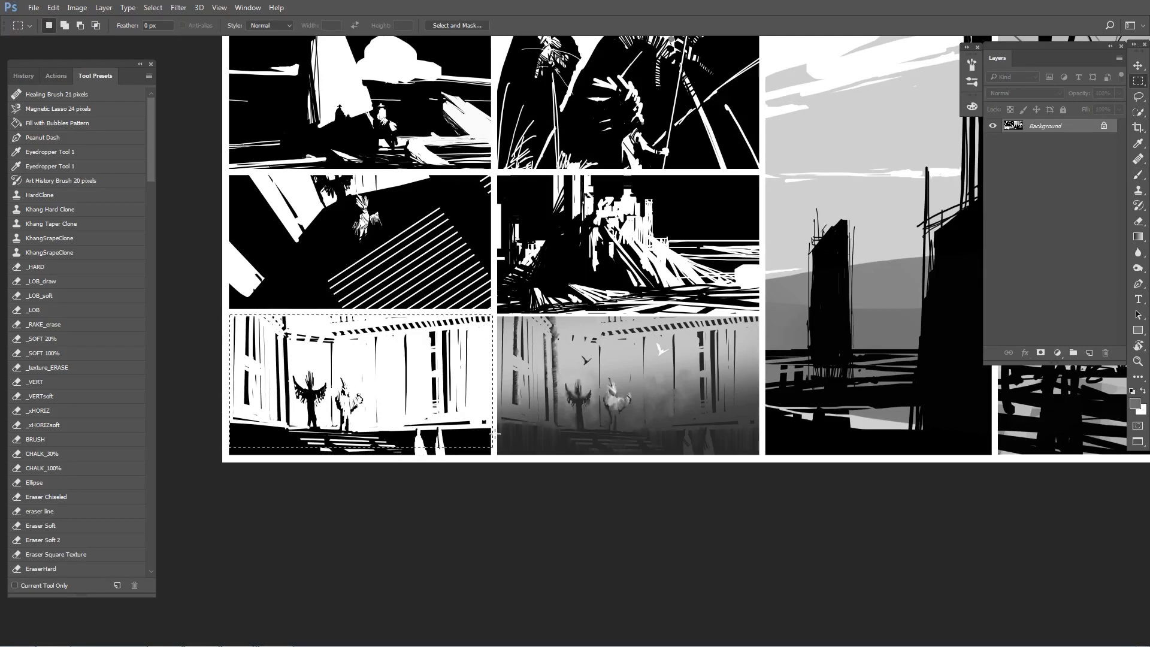
key(ctrl+d)
drag(229, 315, 493, 453)
key(c)
key(Return)
key(ctrl+plus)
key(ctrl+plus)
key(ctrl+plus)
key(ctrl+plus)
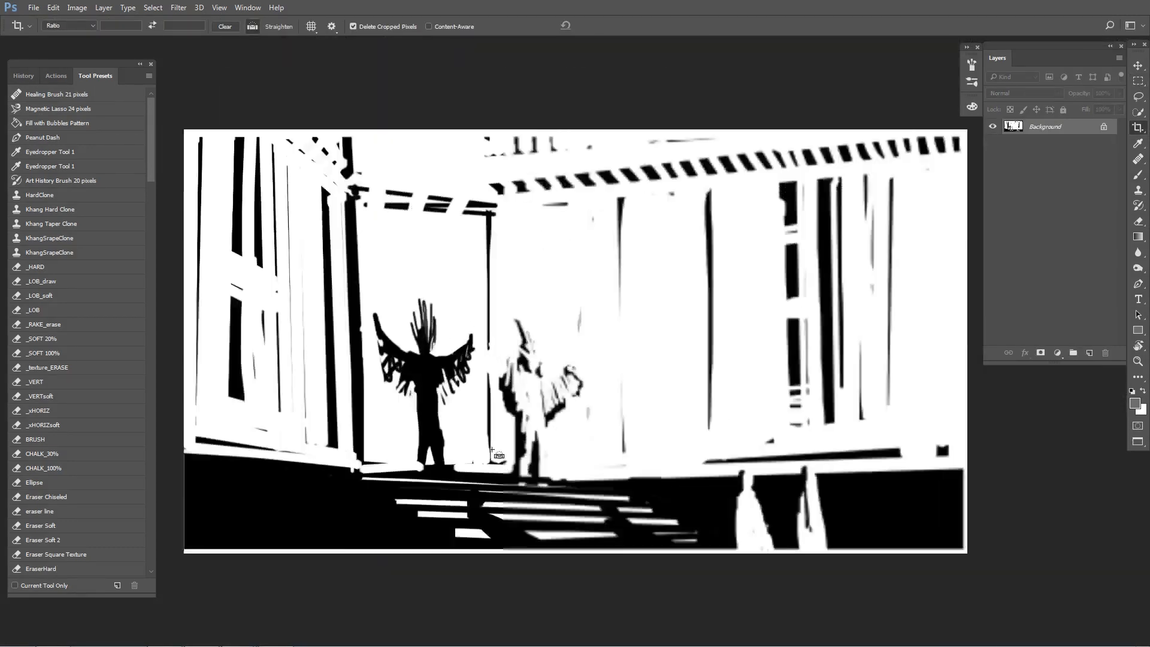
key(ctrl+minus)
key(ctrl+minus)
key(ctrl+plus)
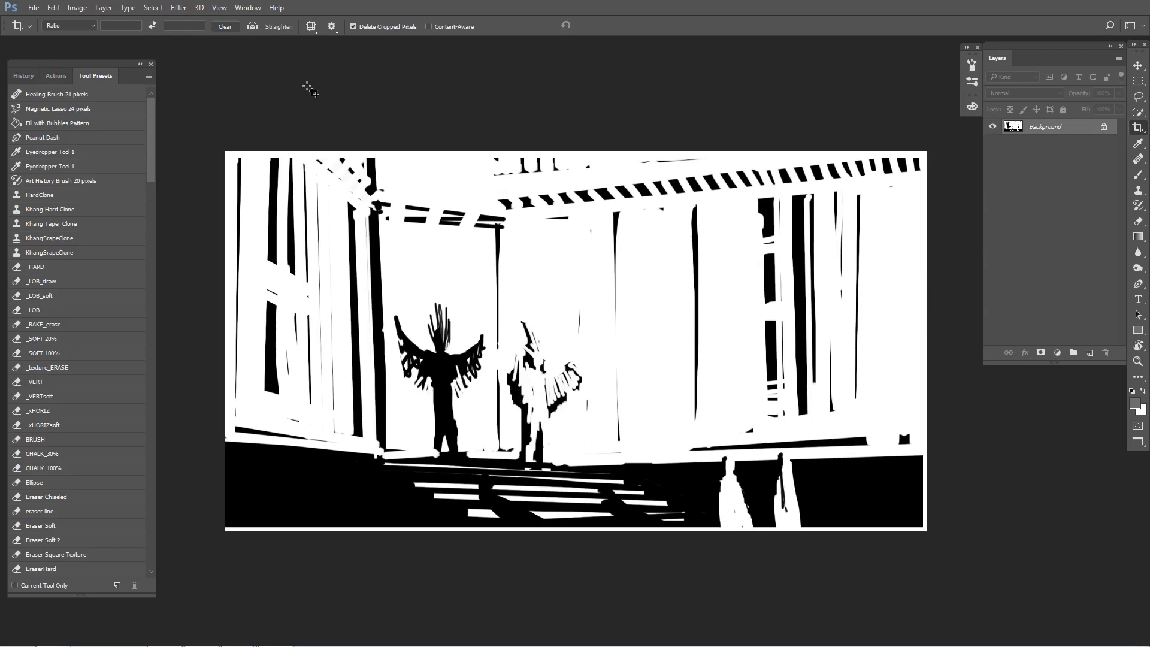
Switch to shaman.psd in the standard screen mode and show Layer 2 and its four copies.
key(f)
key(f)
key(f)
click(259, 52)
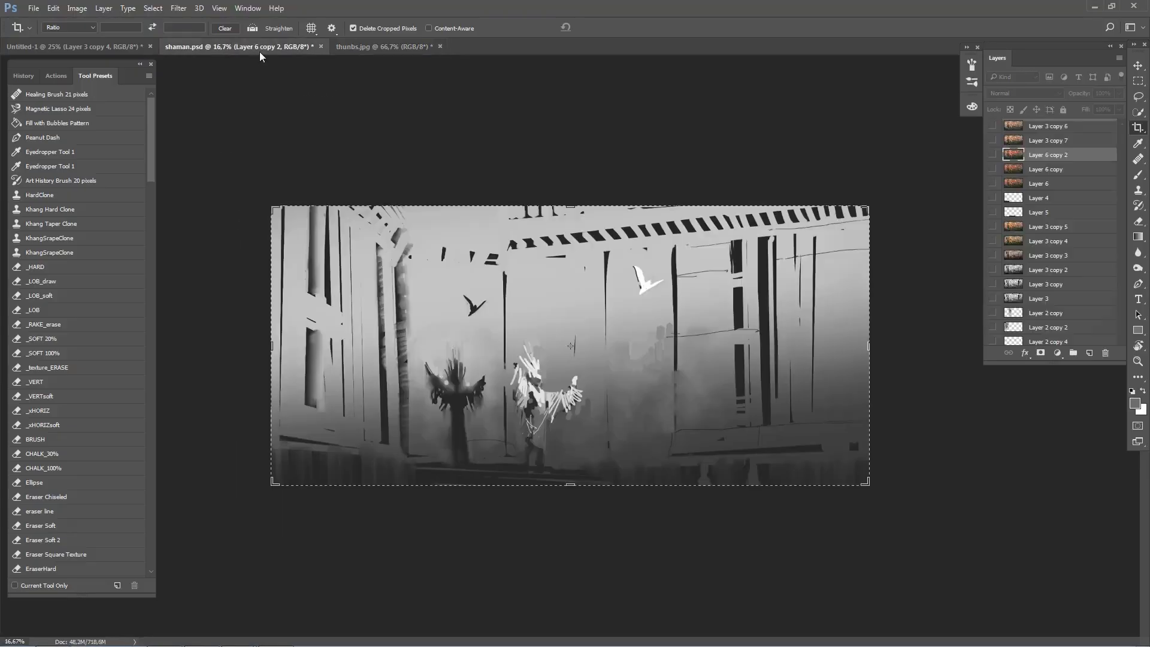
scroll(1020, 237, down, 3)
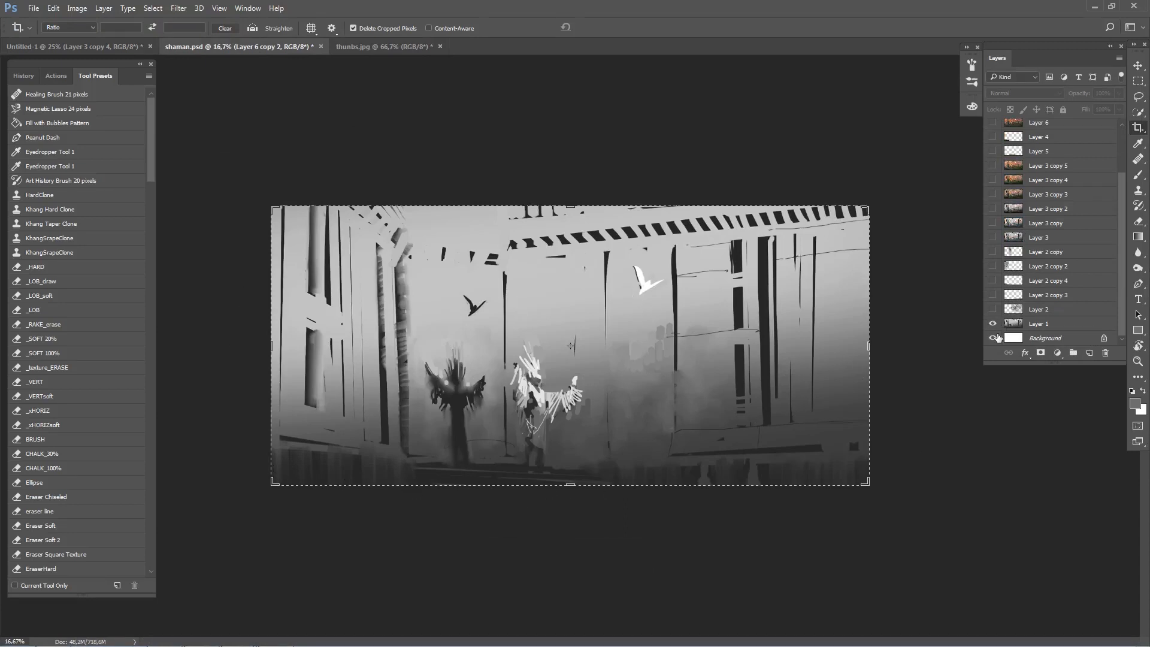
click(992, 309)
click(993, 295)
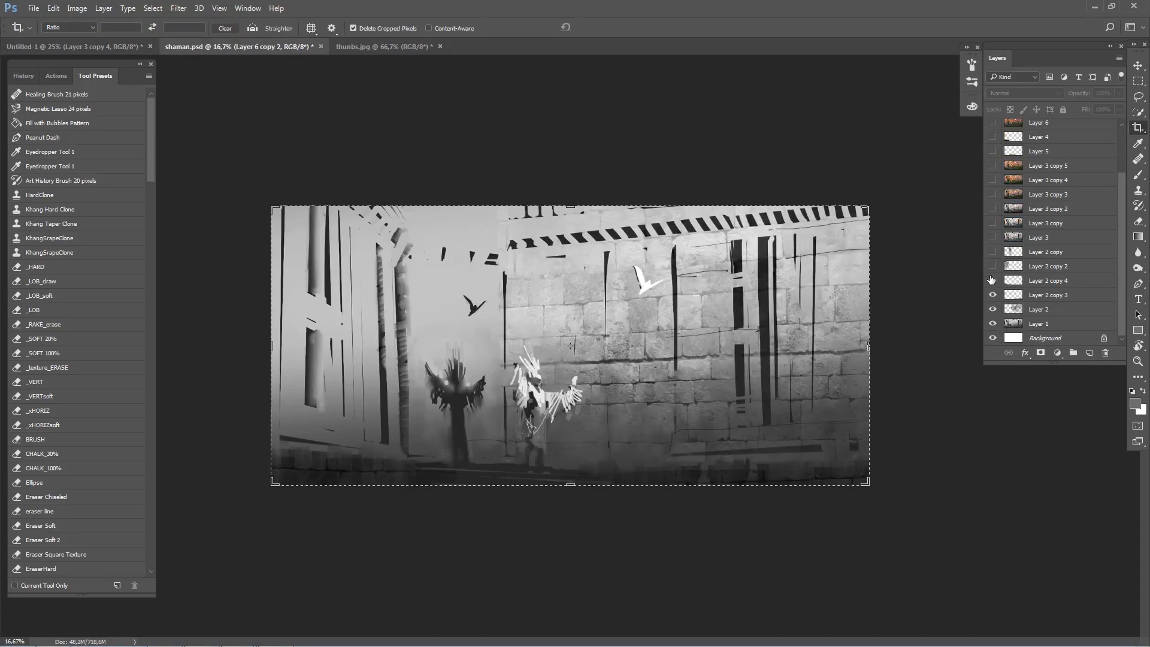
click(992, 281)
click(992, 266)
click(993, 252)
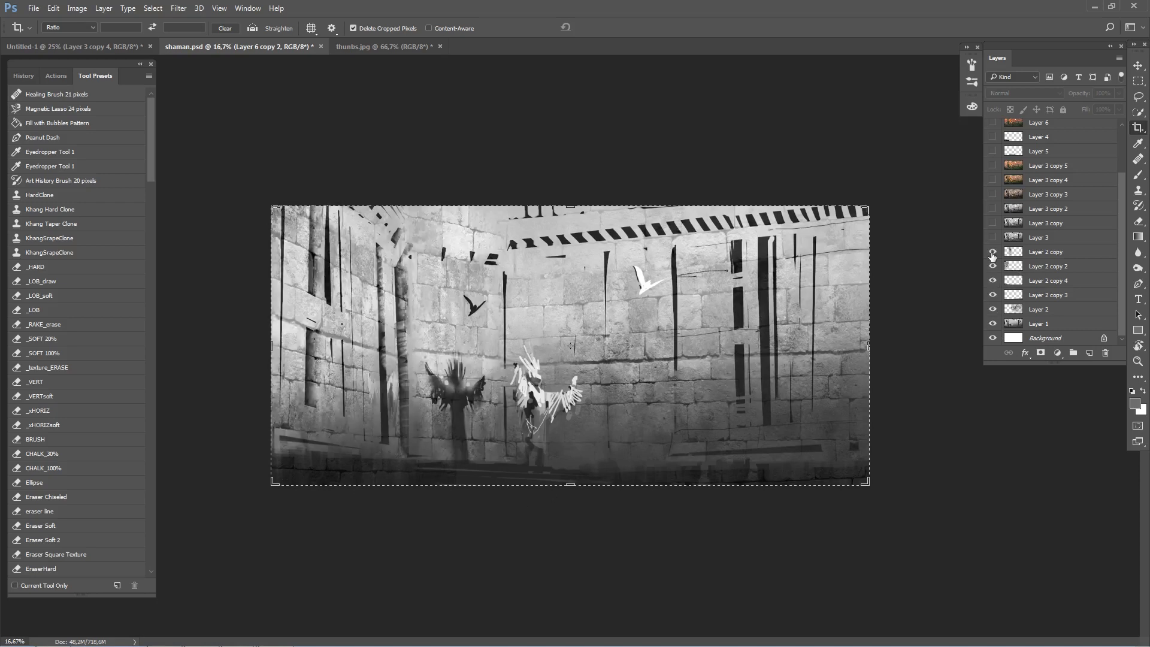
Show Layer 3 and its successive copies up to Layer 3 copy 5 in shaman.psd.
click(993, 238)
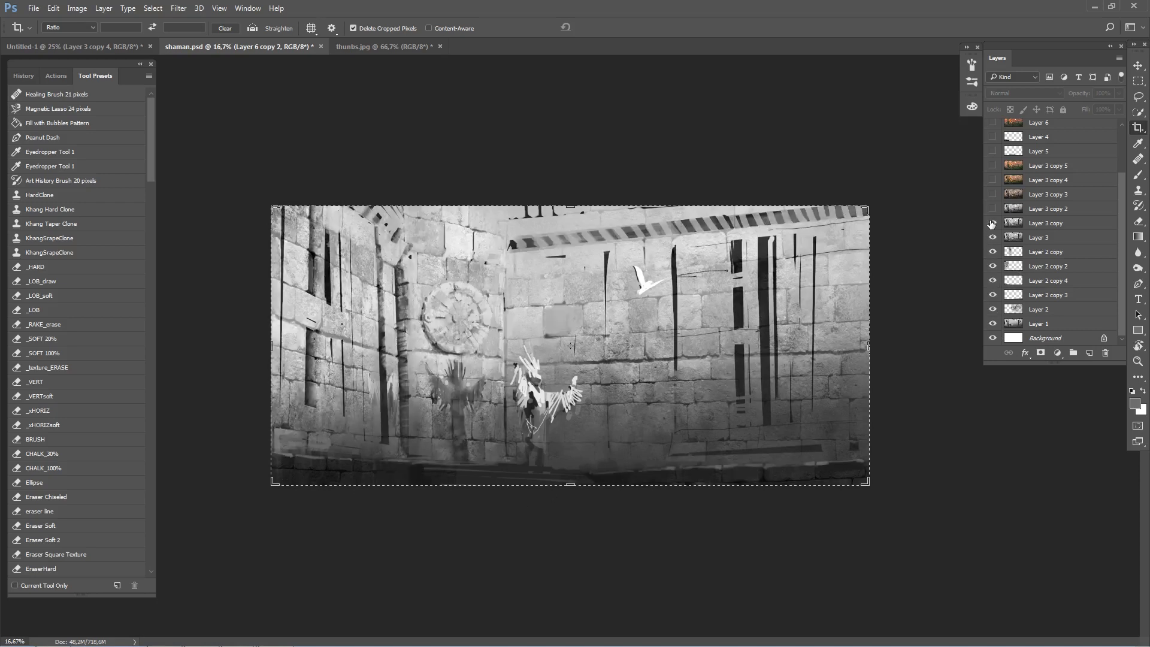
click(992, 223)
click(993, 209)
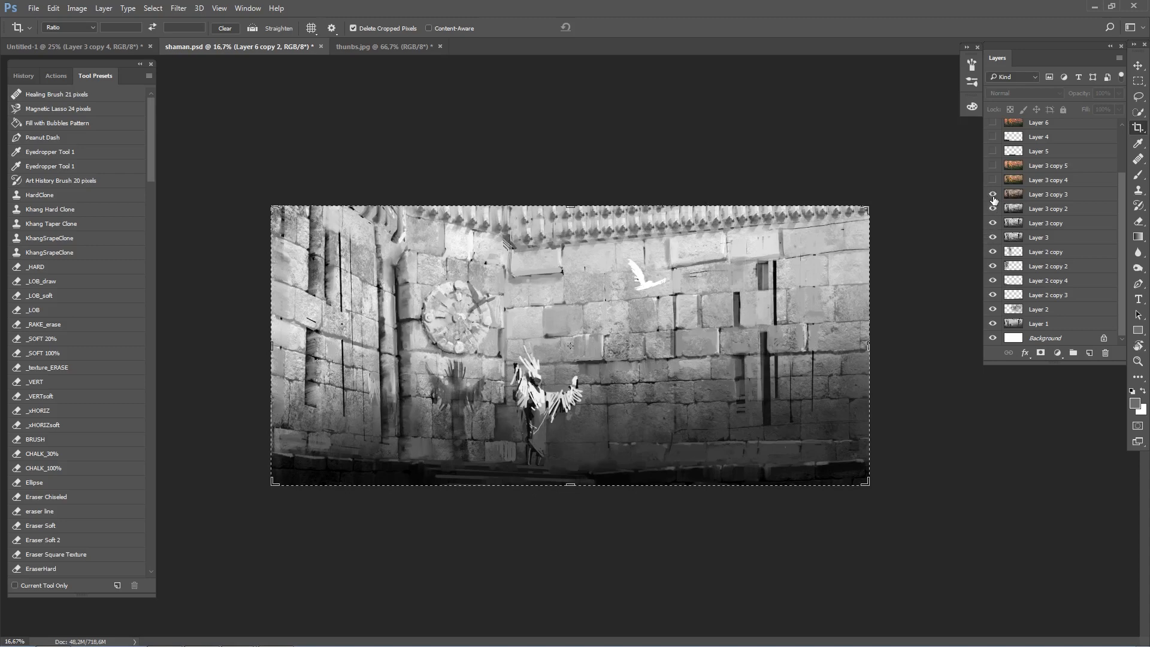
click(993, 195)
click(993, 180)
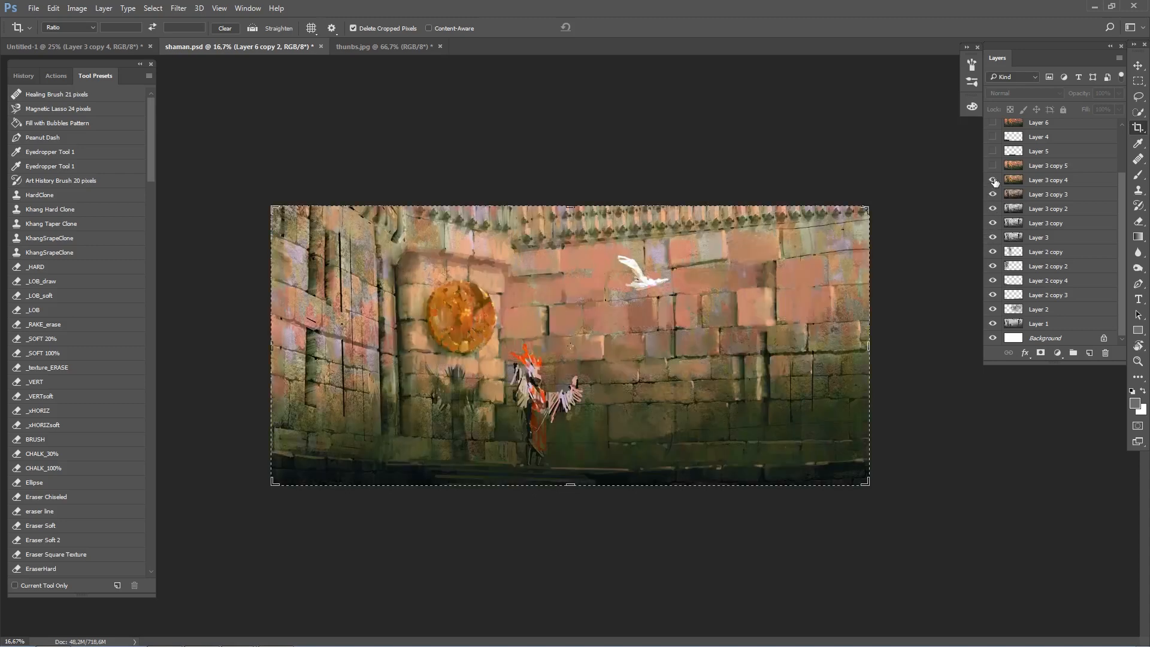
click(993, 166)
Show the layers from Layer 5 up to Layer 3 copy 7 and leave Layer 3 copy 6 hidden.
scroll(1022, 216, up, 2)
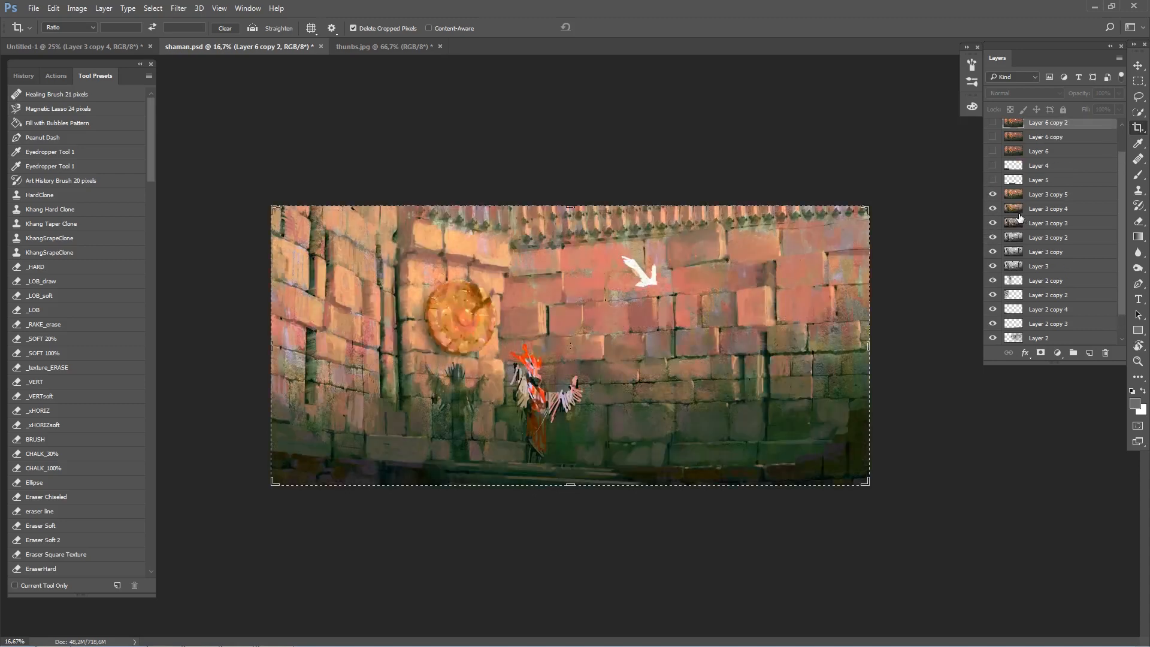
click(993, 180)
scroll(1024, 210, up, 2)
drag(991, 196, 993, 123)
scroll(1010, 188, up, 1)
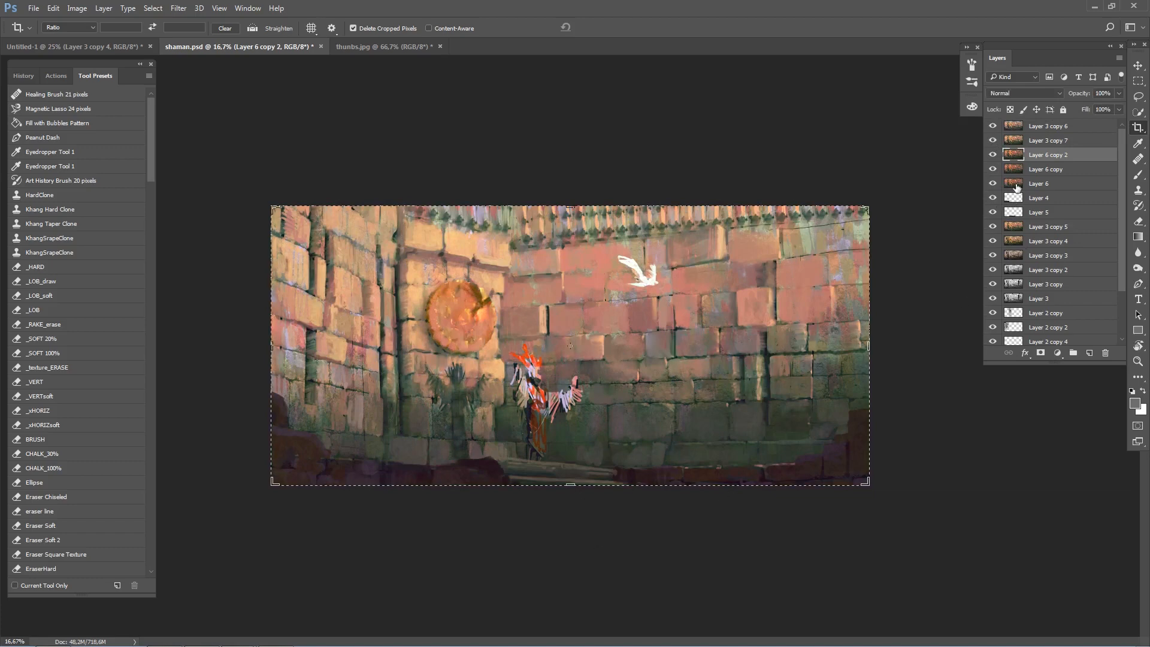
click(994, 126)
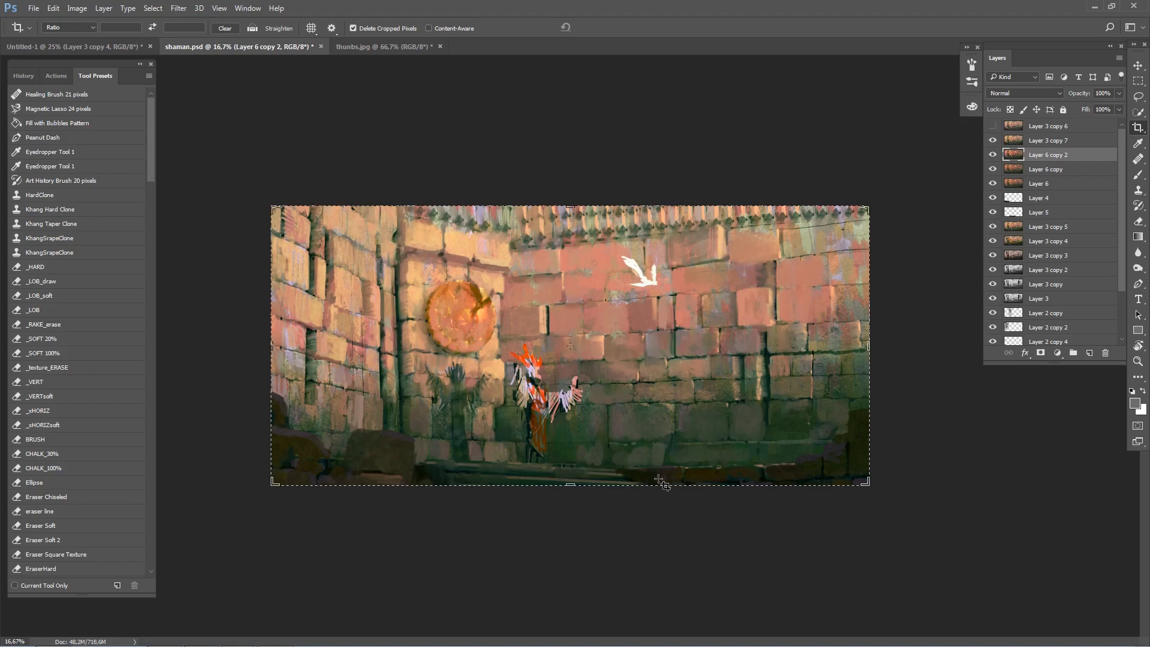
Return to thumbs.jpg, undo the crop of the thumbnail sheet and switch to the Brush tool.
click(100, 47)
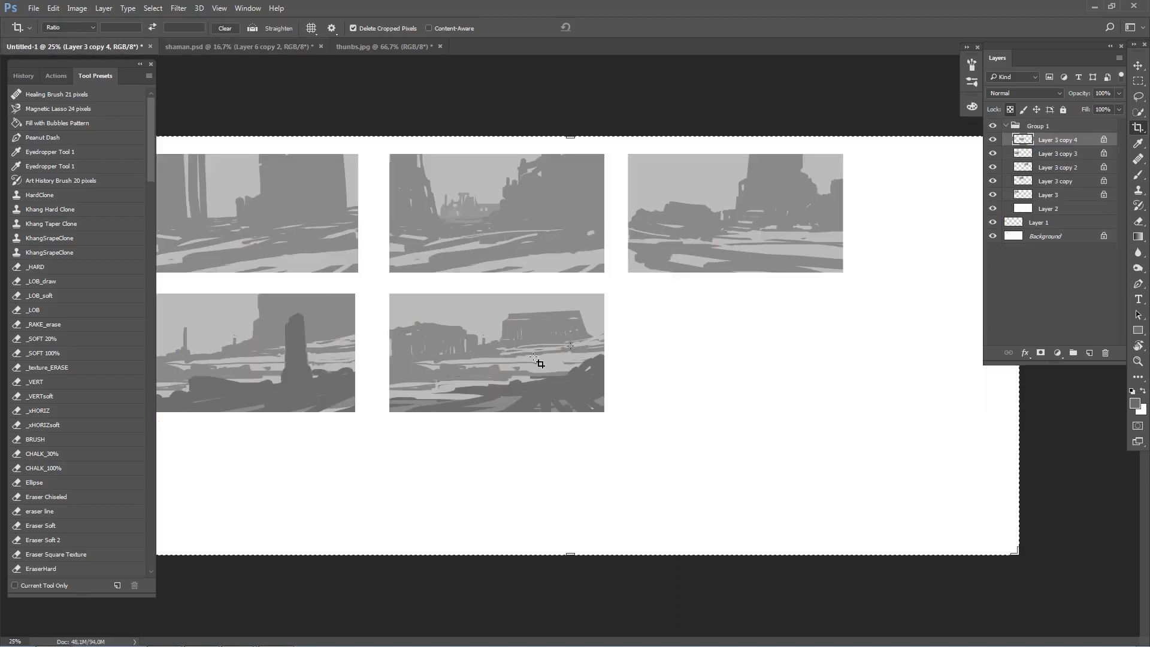
click(372, 48)
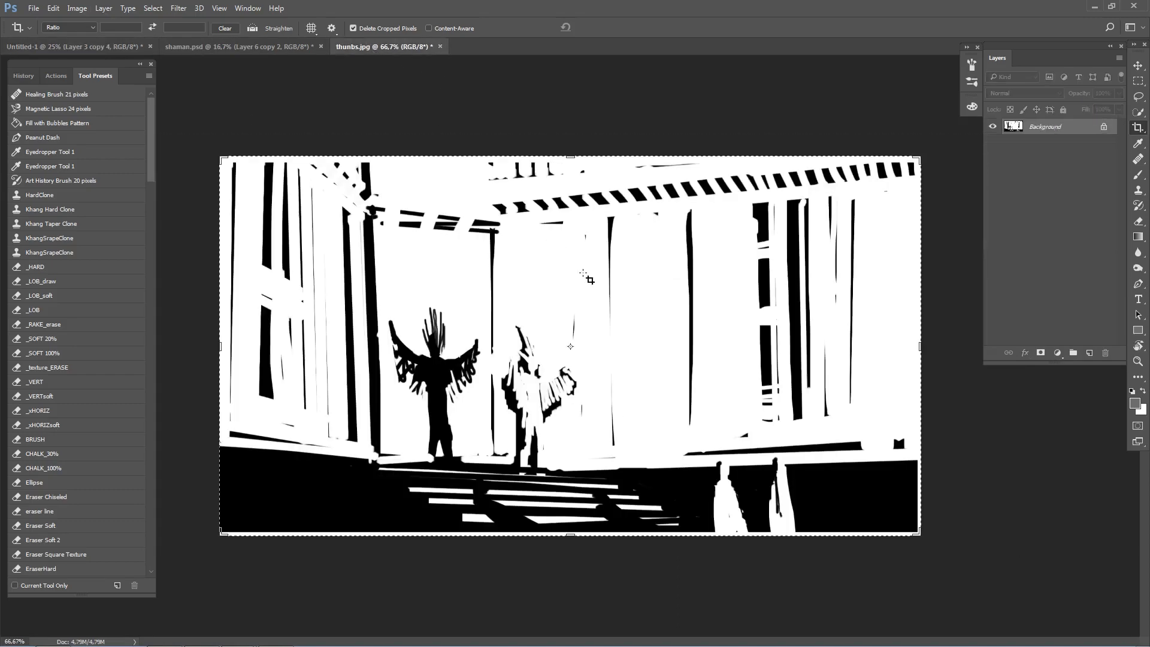
key(ctrl+alt+z)
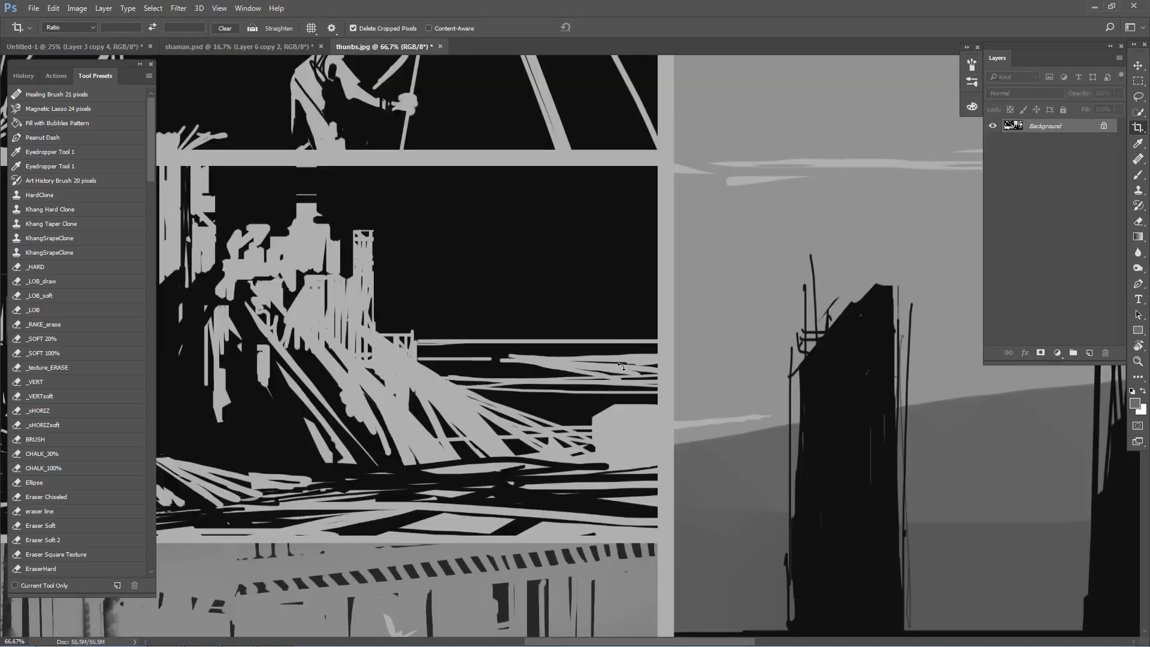
key(ctrl+minus)
key(ctrl+minus)
key(ctrl+minus)
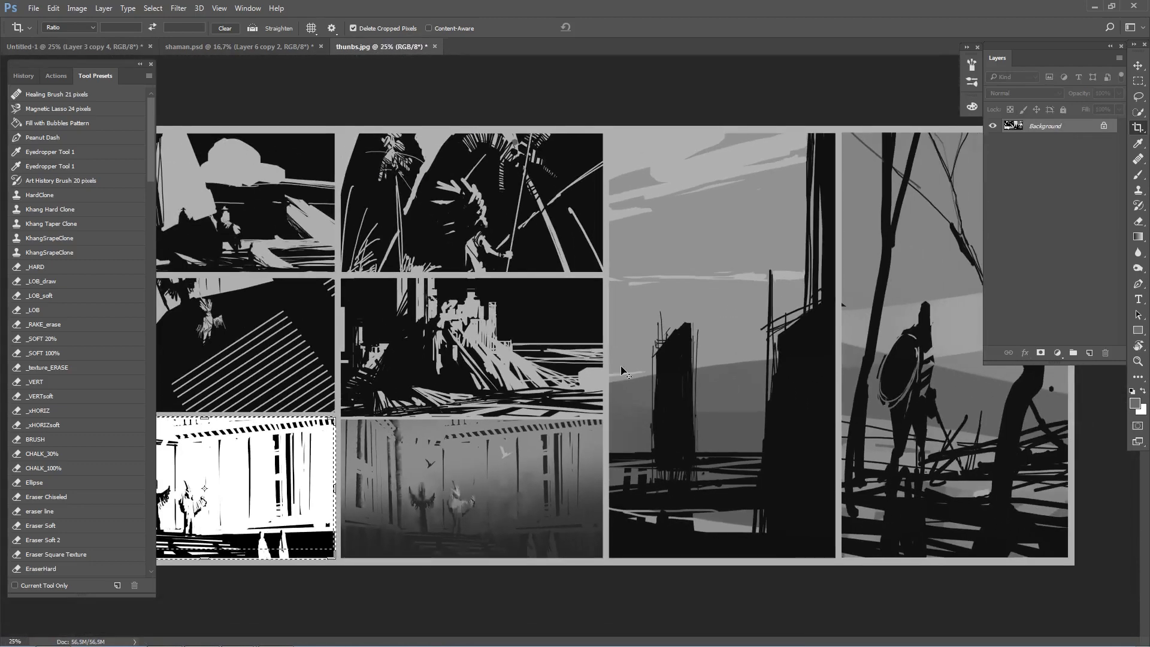
key(ctrl+minus)
key(b)
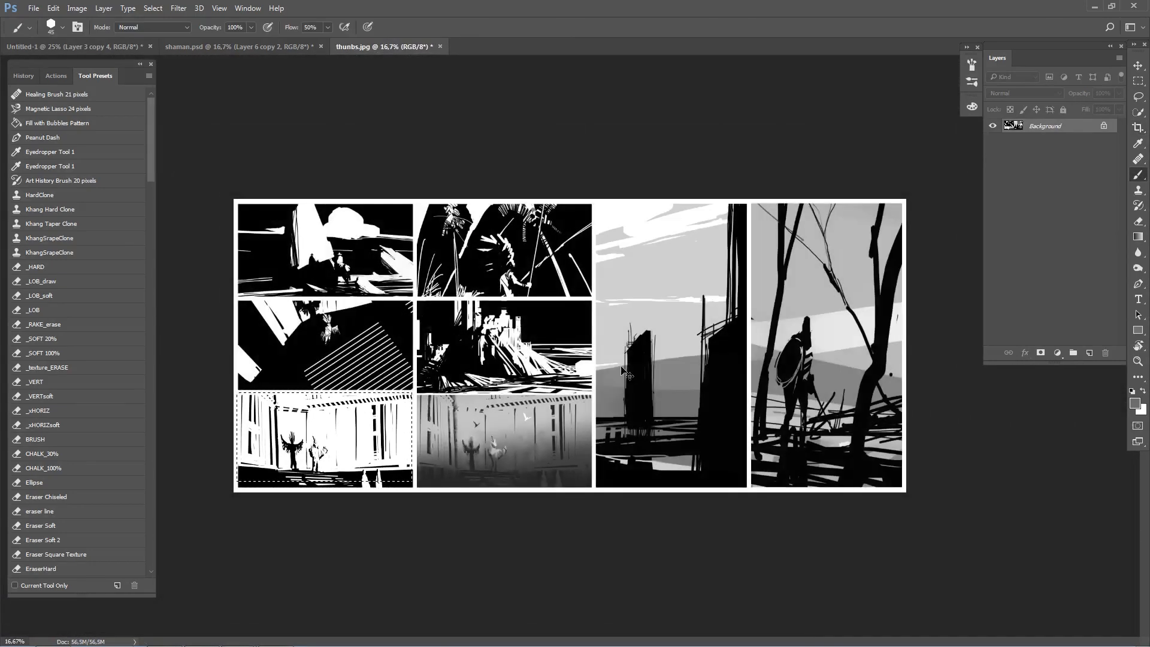
Examine the black-and-white thumbnails and the two tall grayscale compositions up close, ending with the whole sheet in view.
key(ctrl+plus)
key(ctrl+plus)
drag(605, 337, 1003, 421)
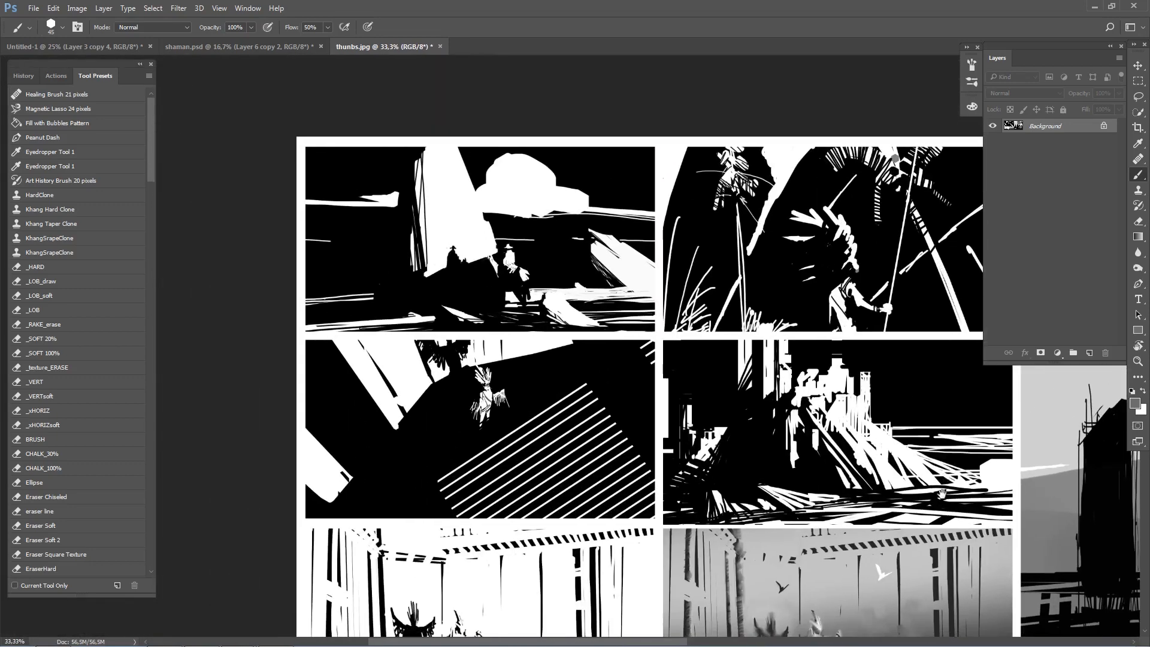
drag(852, 466, 840, 453)
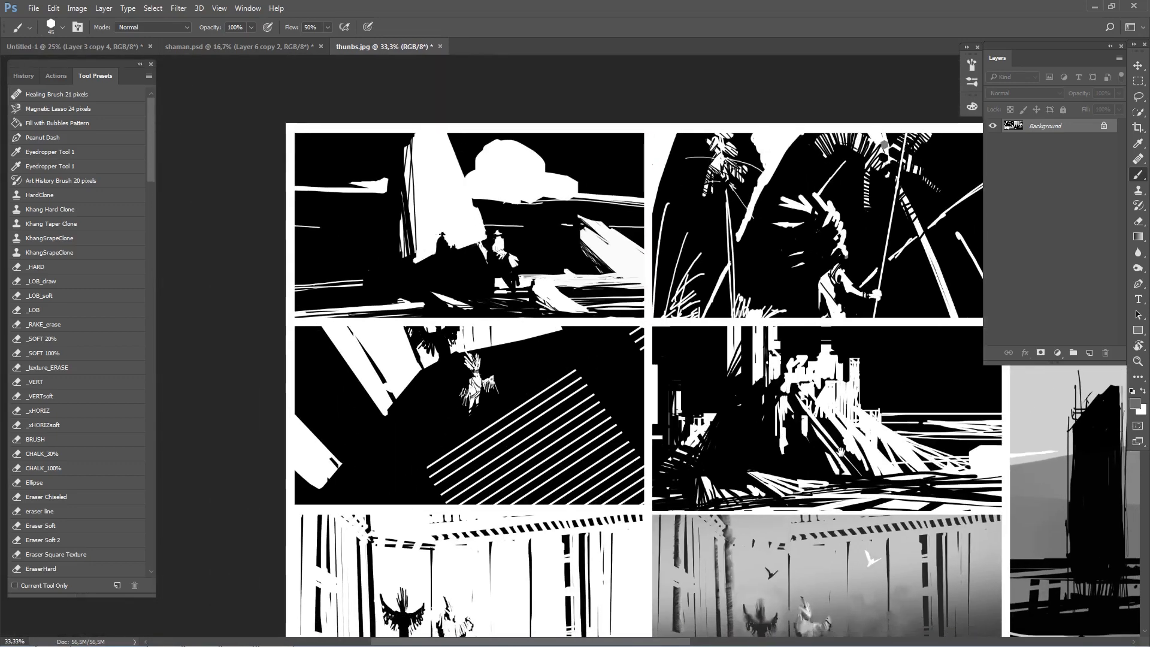
drag(621, 395, 518, 283)
drag(552, 356, 643, 345)
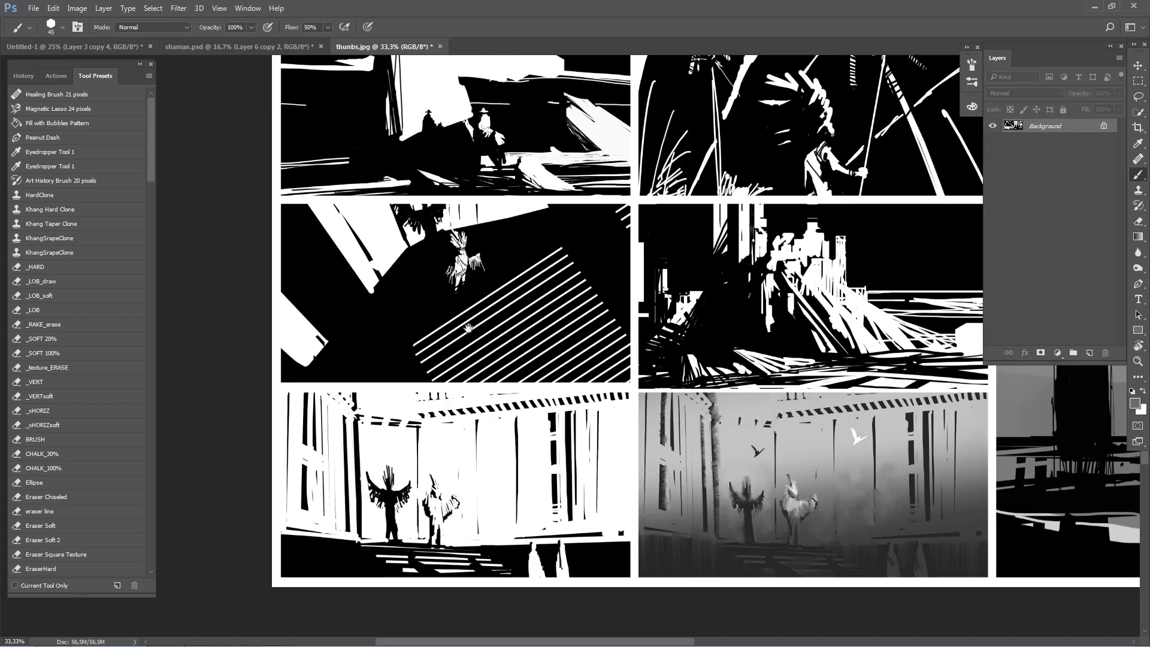
drag(936, 280, 604, 371)
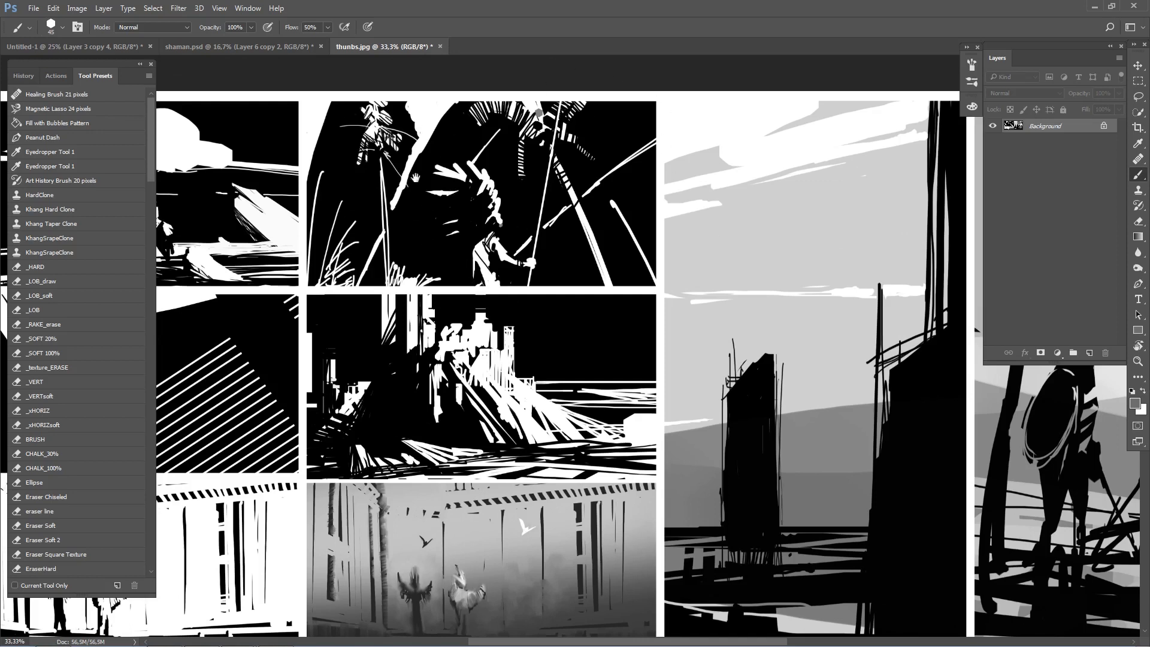
drag(579, 374, 623, 383)
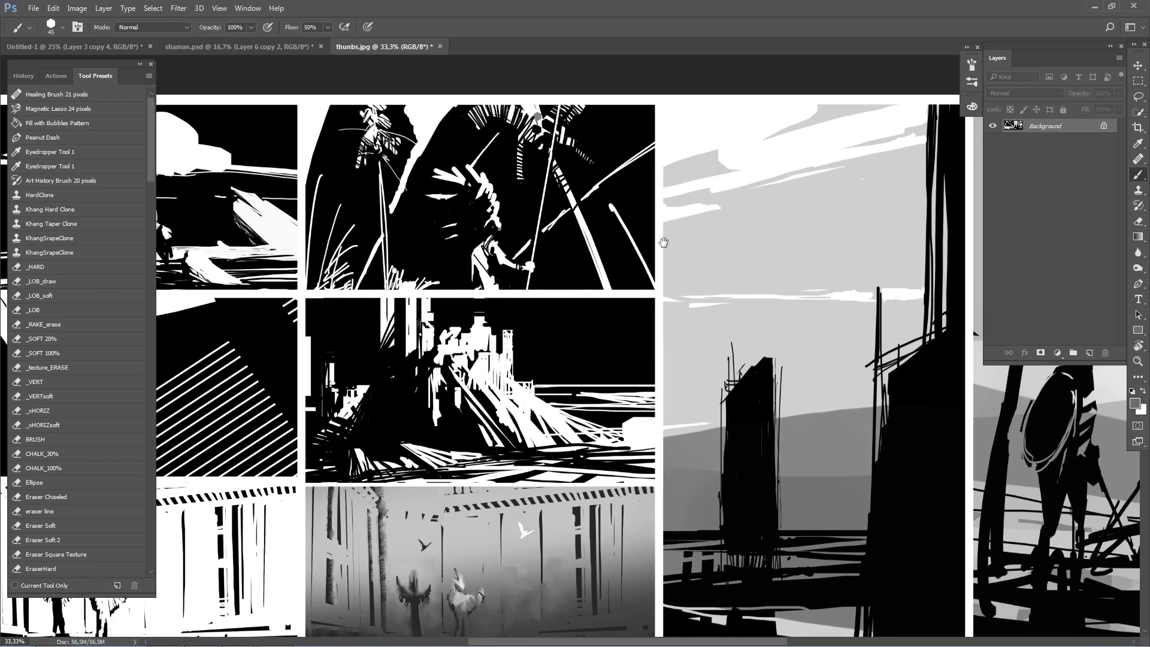
drag(814, 403, 792, 382)
mouse_move(860, 432)
mouse_down()
mouse_move(649, 367)
mouse_move(561, 371)
mouse_move(845, 474)
mouse_up()
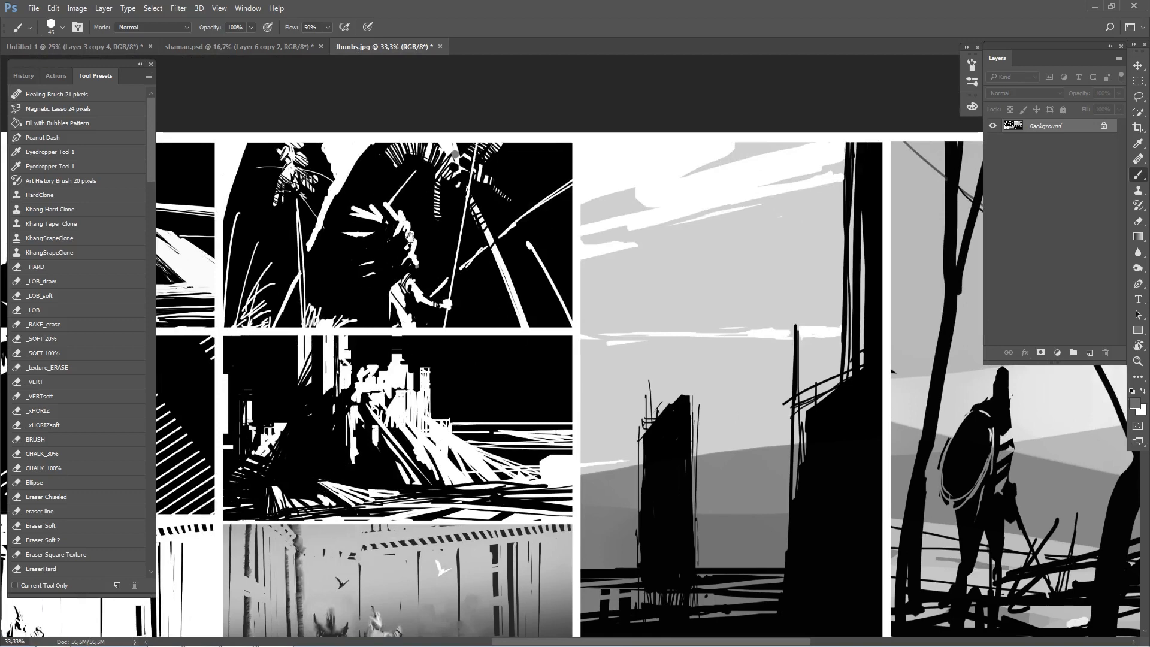
drag(1034, 465, 759, 365)
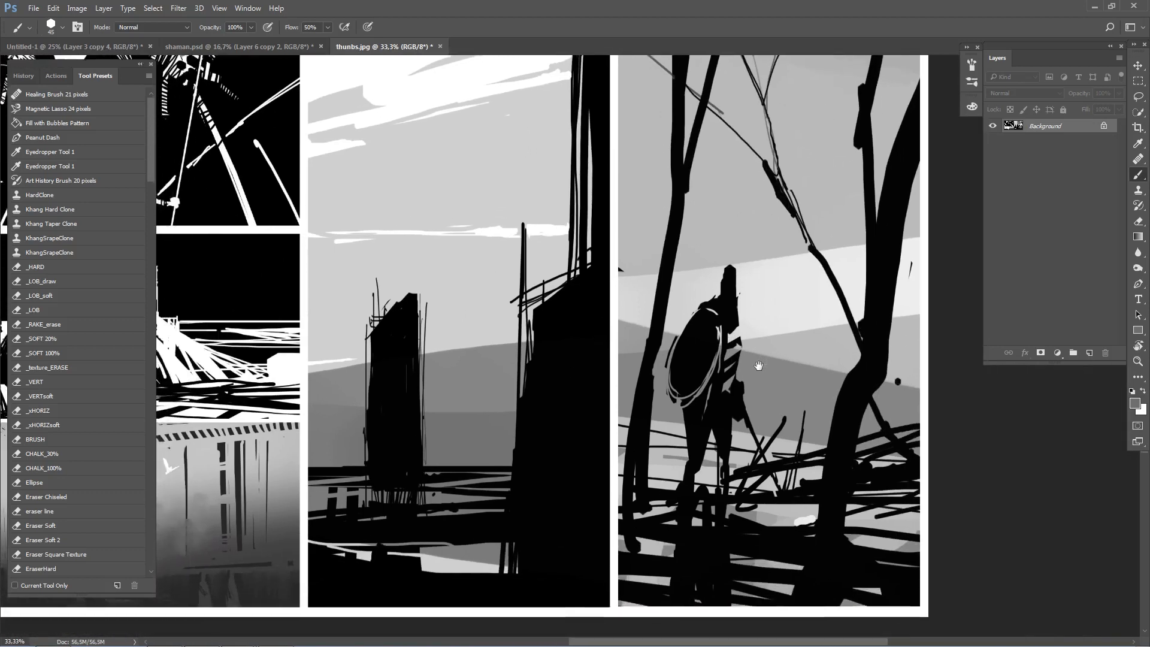
key(ctrl+minus)
key(ctrl+minus)
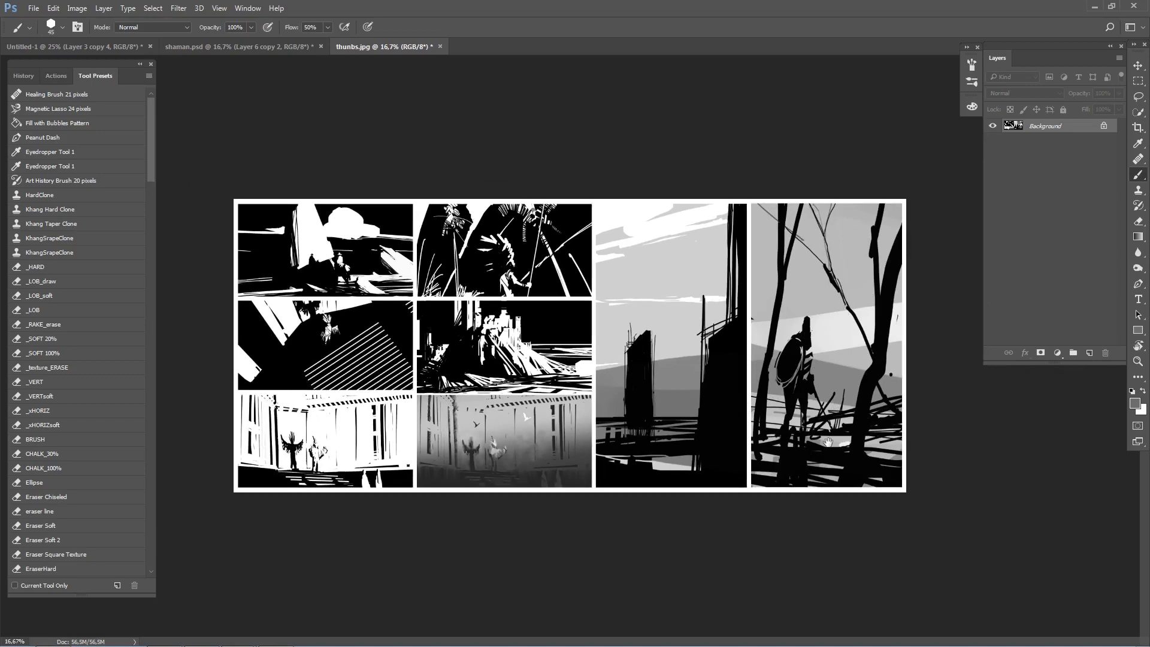
Return to the Untitled-1 document and paint the sampled building gray over the slotted structure in the fifth thumbnail with a larger brush.
click(285, 50)
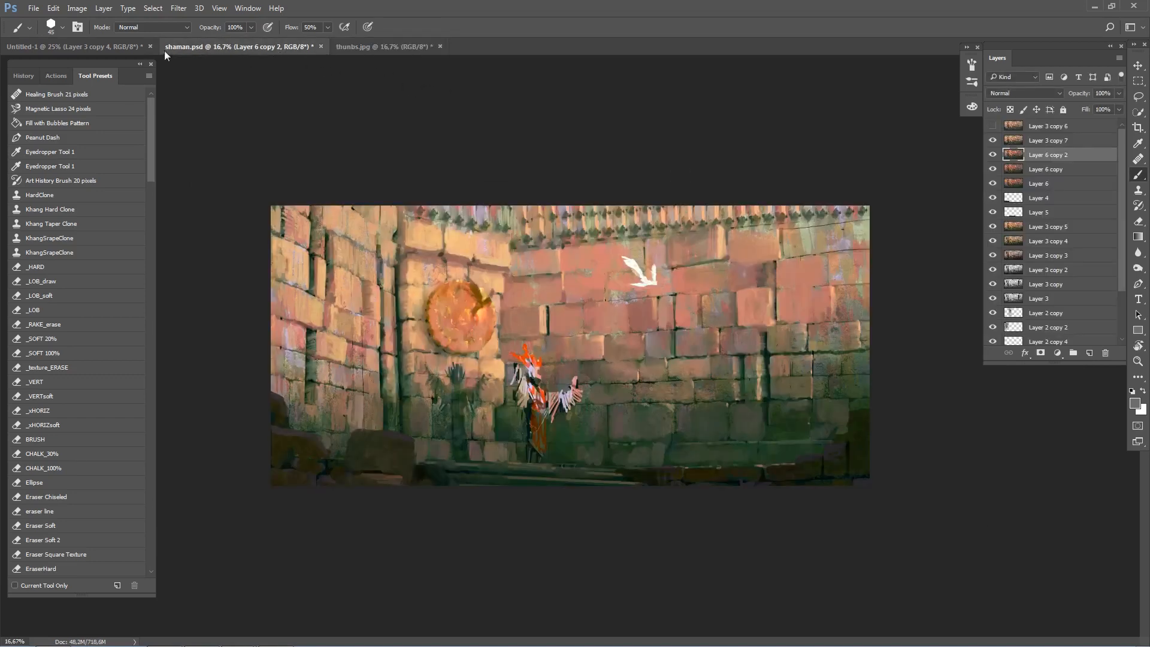
click(116, 46)
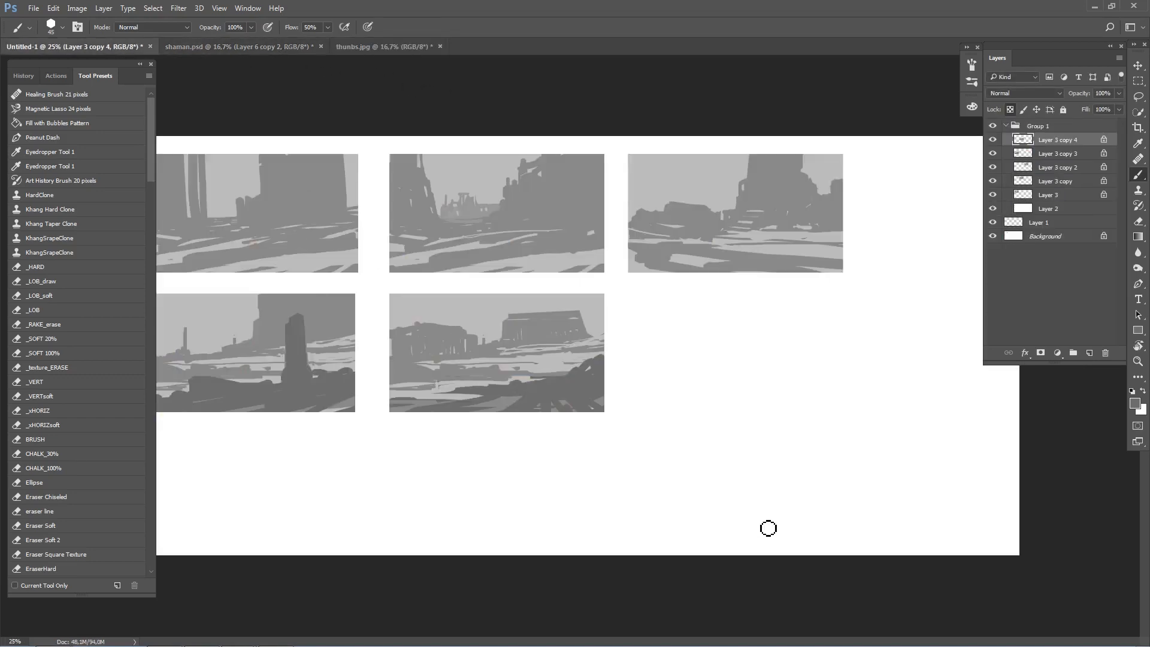
alt+click(544, 326)
key(])
drag(512, 319, 571, 316)
Refine the distant structure's silhouette in the fifth thumbnail with smaller brush sizes and grays resampled from around it.
key([)
key([)
key([)
key([)
alt+click(503, 328)
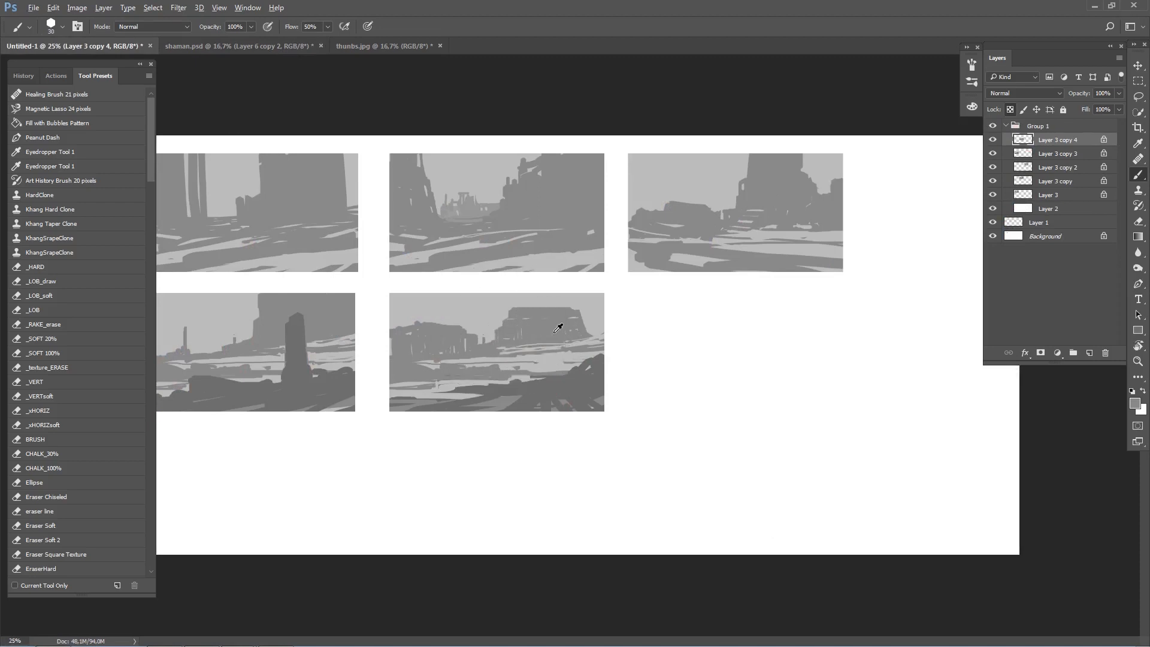
alt+click(593, 313)
key(bracketleft)
key(bracketleft)
alt+click(601, 337)
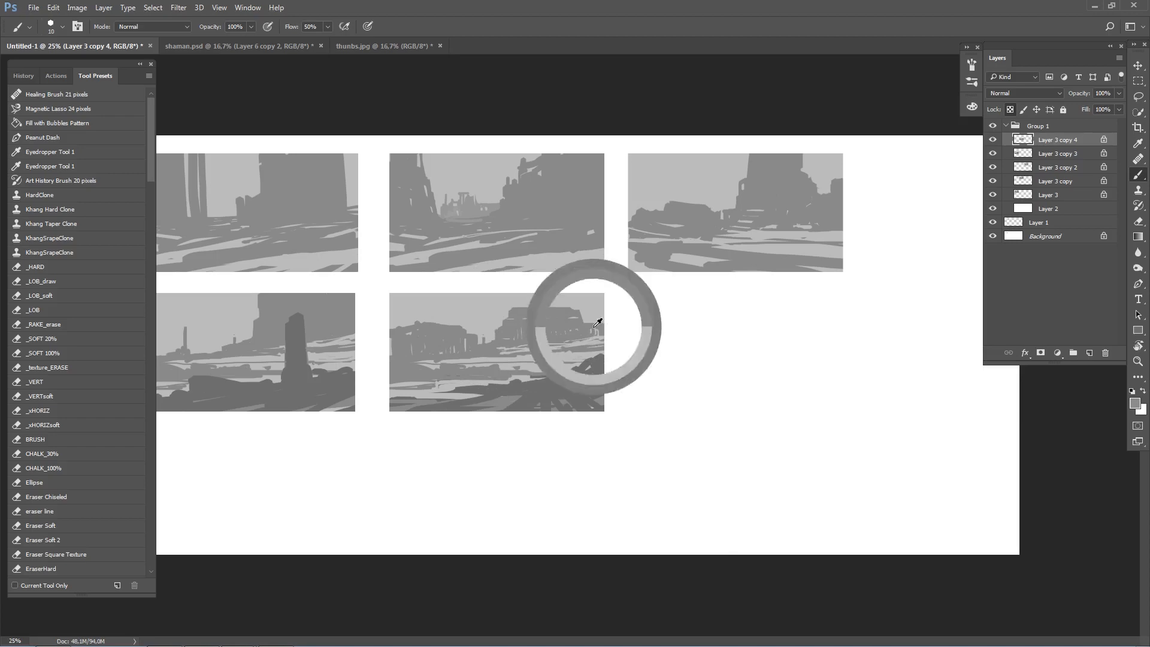